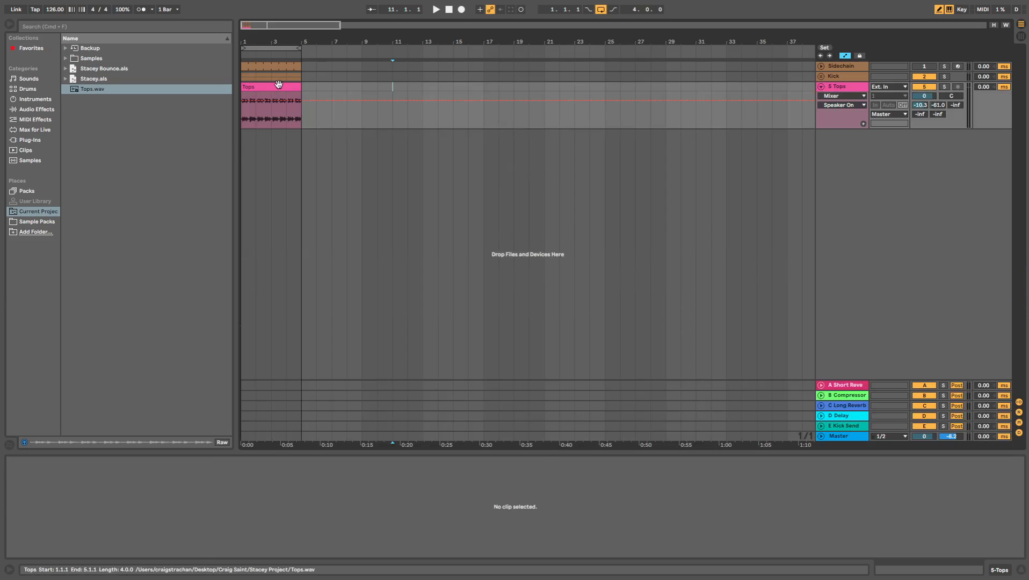
- Review the Tops clip and the two layered kick tracks inside the Kick group, and play back the existing loop
click(279, 83)
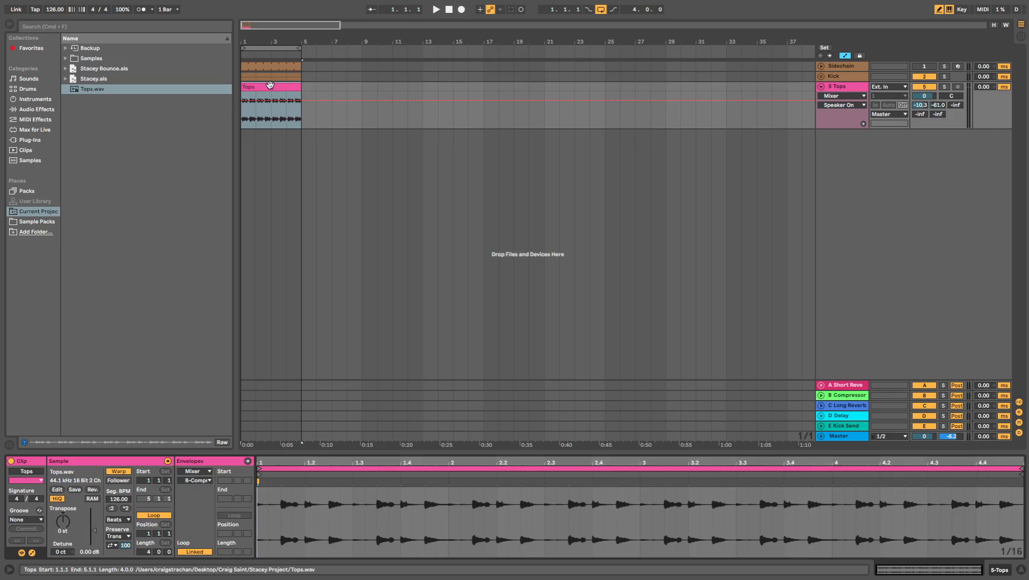
click(821, 86)
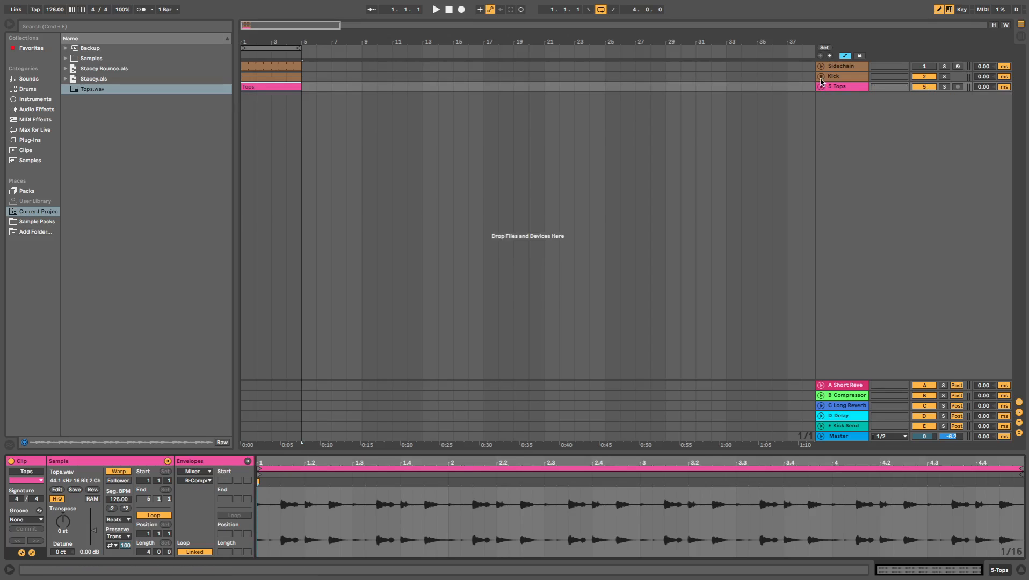
click(820, 77)
click(858, 115)
click(849, 167)
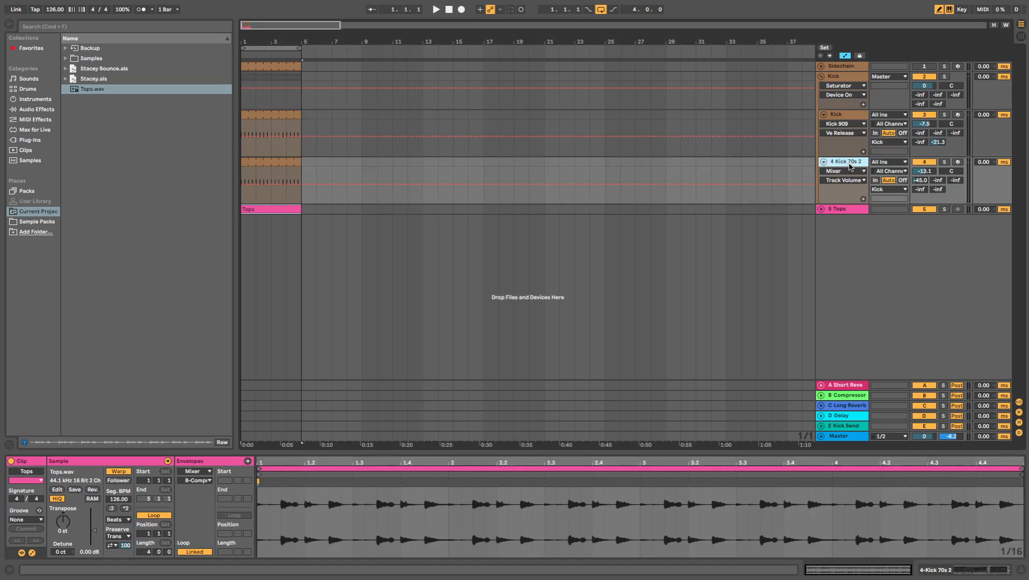
click(857, 117)
click(843, 163)
click(850, 118)
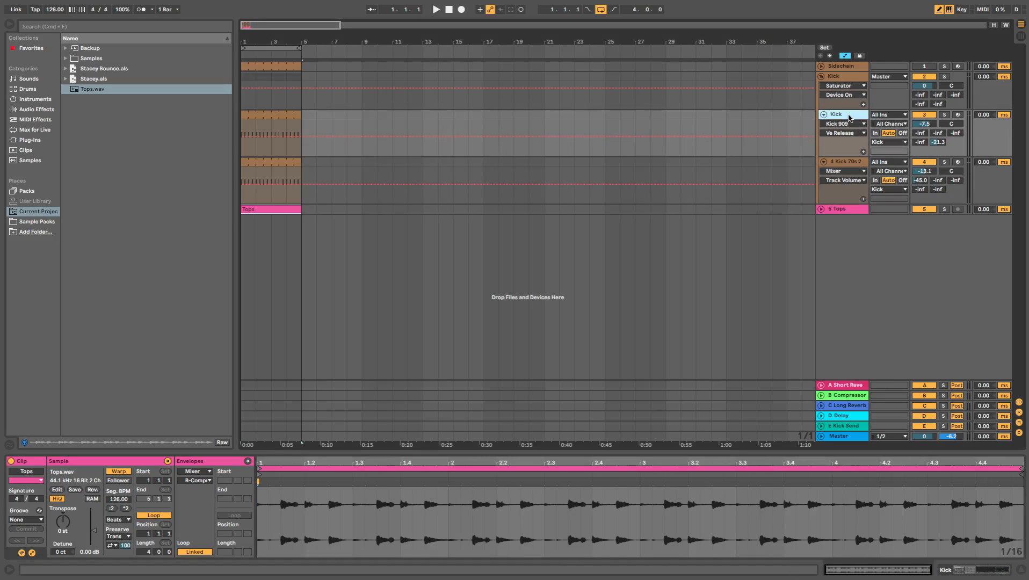
click(821, 79)
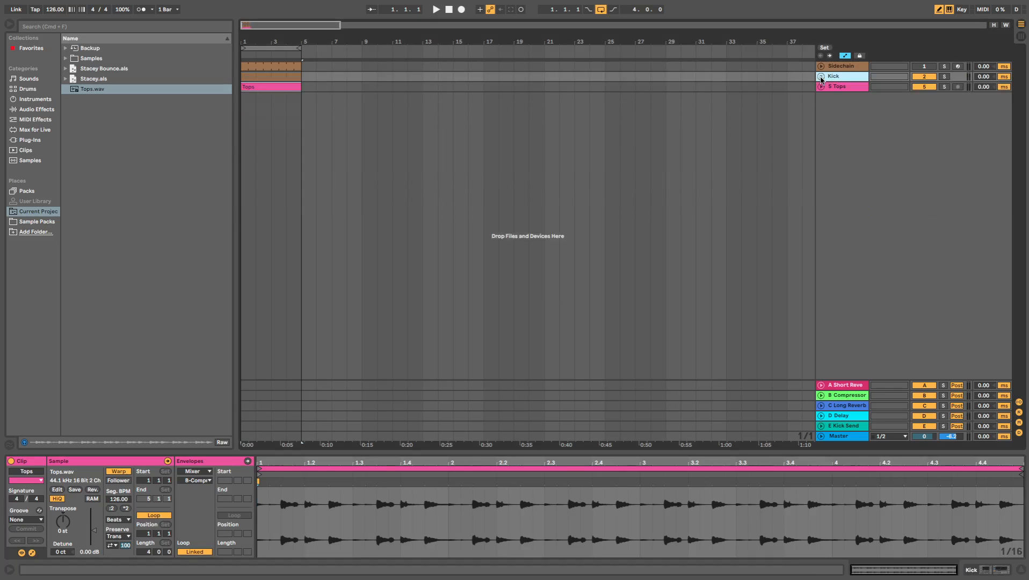
key(space)
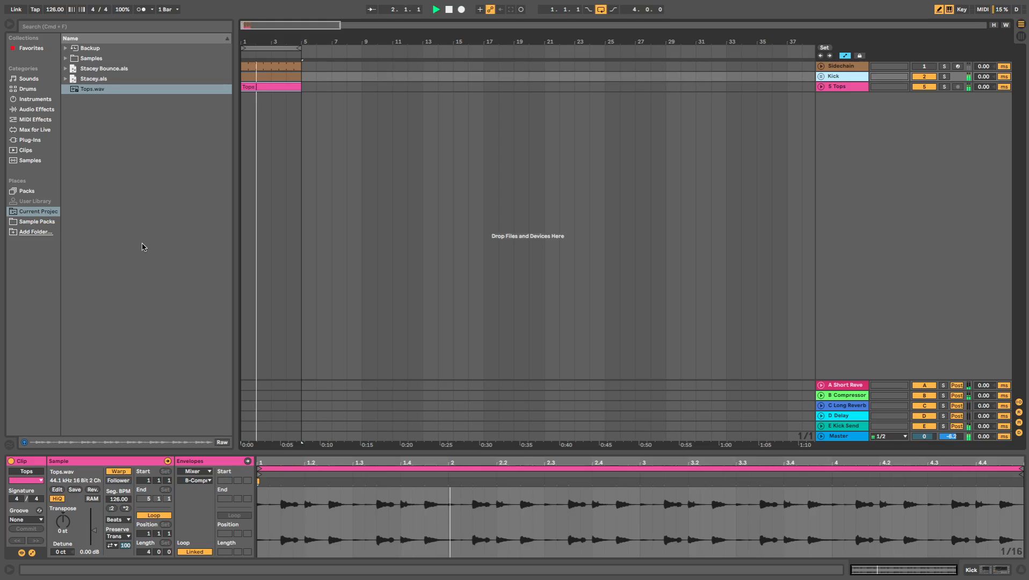
- Insert a new MIDI track below the Tops track and open the Tom folder of the drum hits in the browser
click(845, 87)
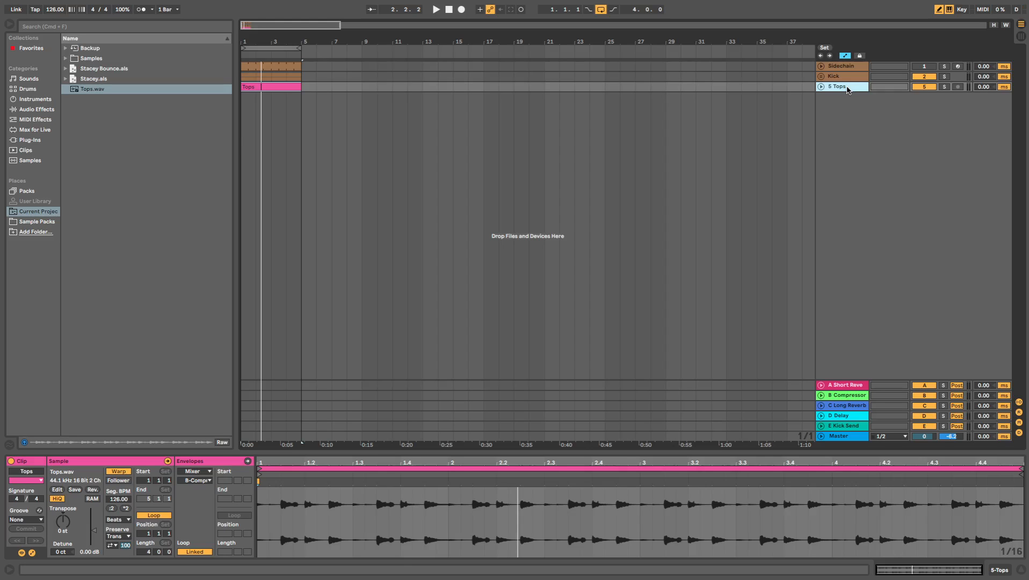
key(super+shift+t)
click(54, 111)
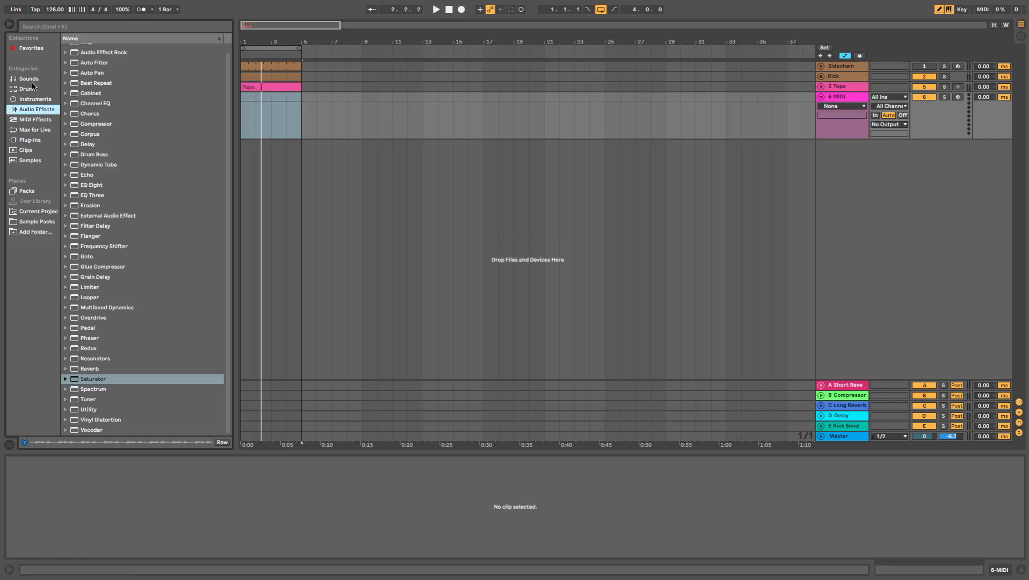
click(28, 89)
scroll(115, 179, up, 2)
click(75, 89)
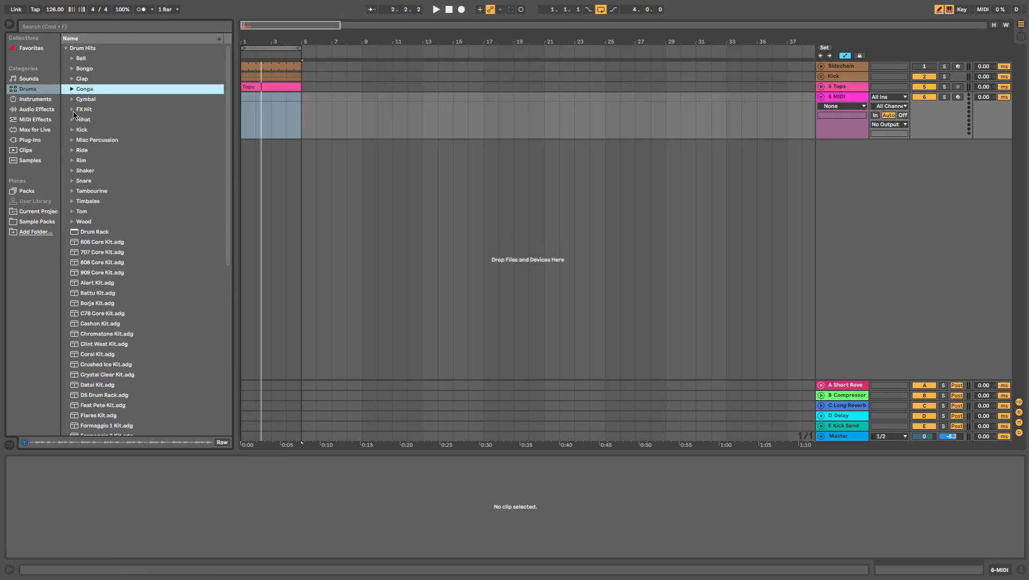
click(72, 211)
- Audition tom samples in the browser, comparing the 70s MPC, 707, 808 and 909 variants
click(112, 274)
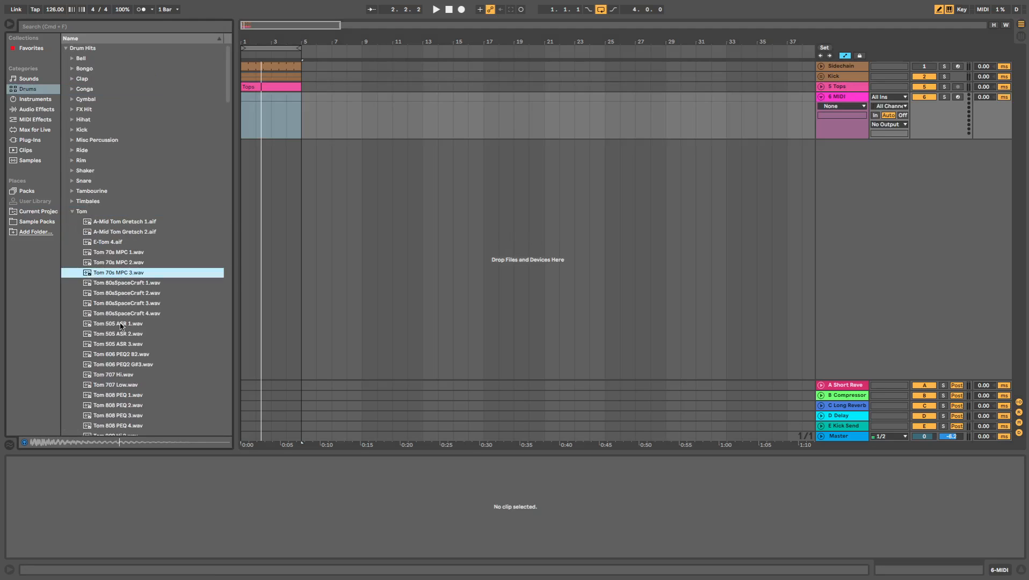
scroll(112, 275, down, 5)
click(106, 363)
click(136, 325)
scroll(135, 327, down, 20)
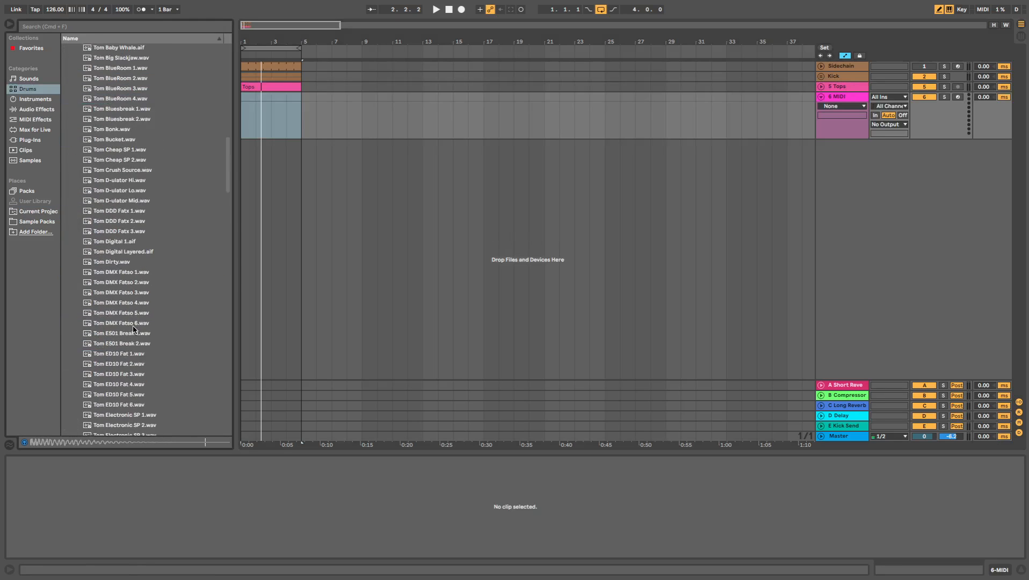
scroll(133, 329, down, 15)
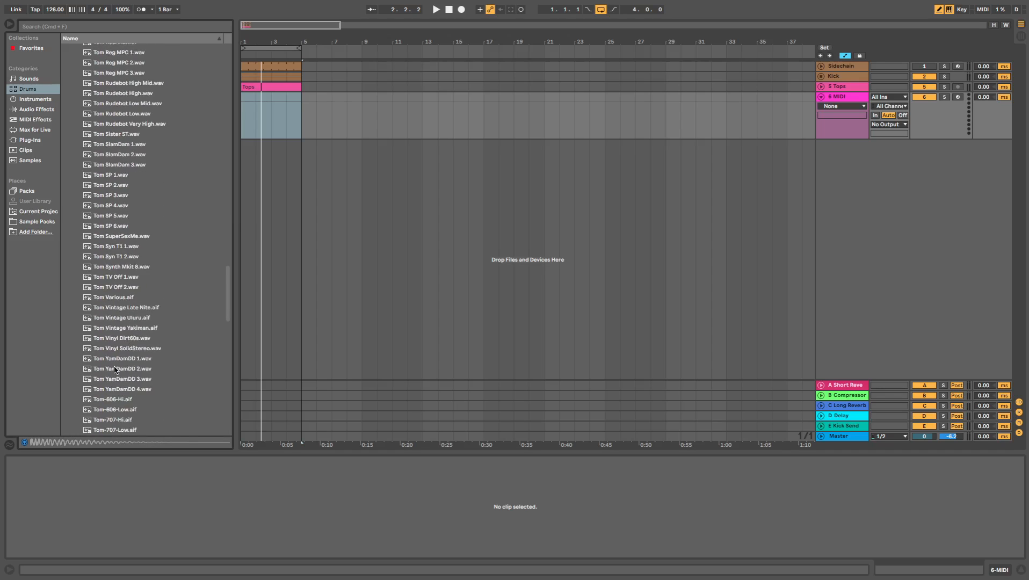
click(132, 377)
click(136, 398)
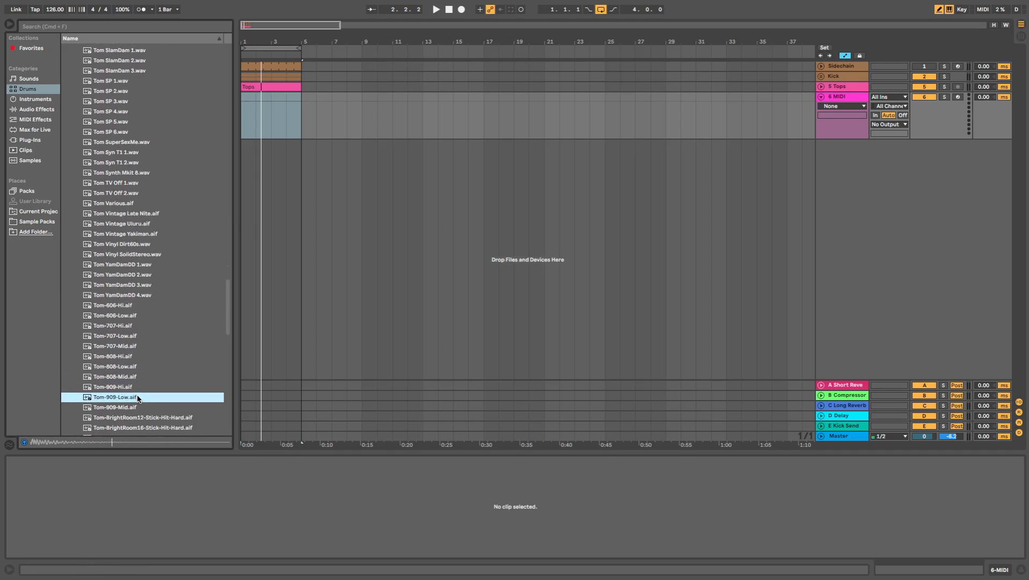
click(123, 367)
click(124, 357)
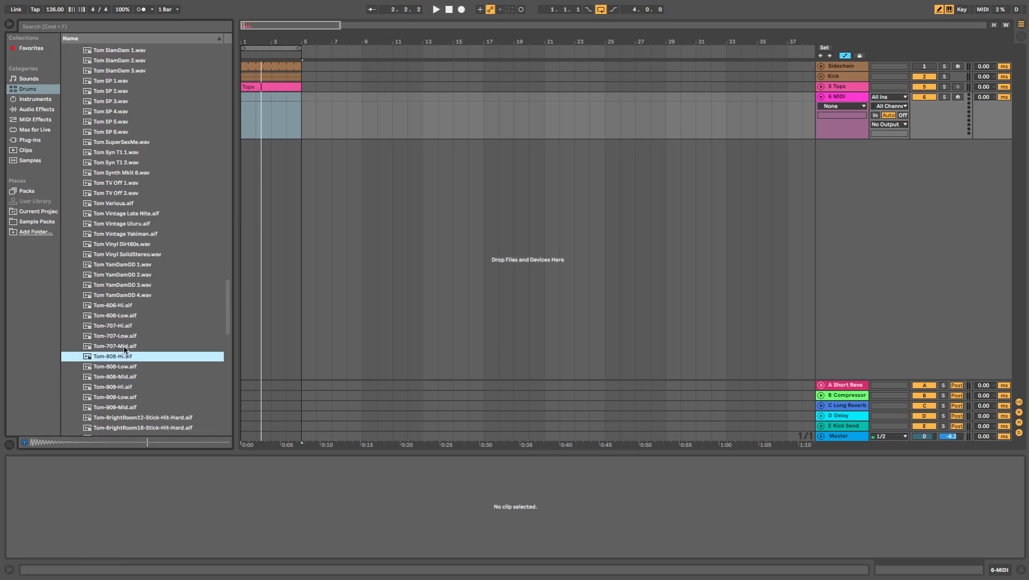
click(124, 347)
click(124, 336)
click(139, 398)
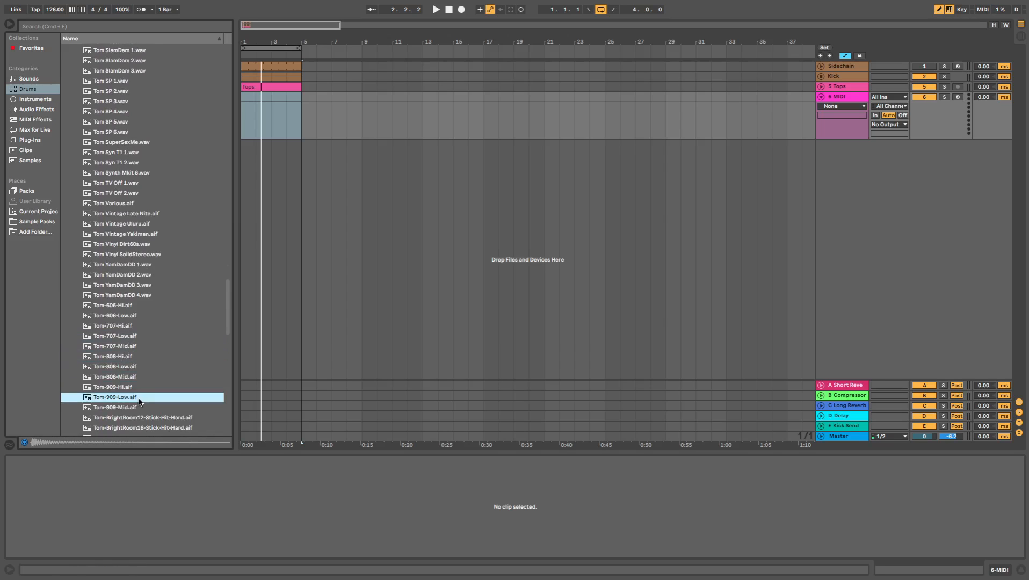
- Load the Tom-909-Low.aif sample onto the new MIDI track
click(844, 97)
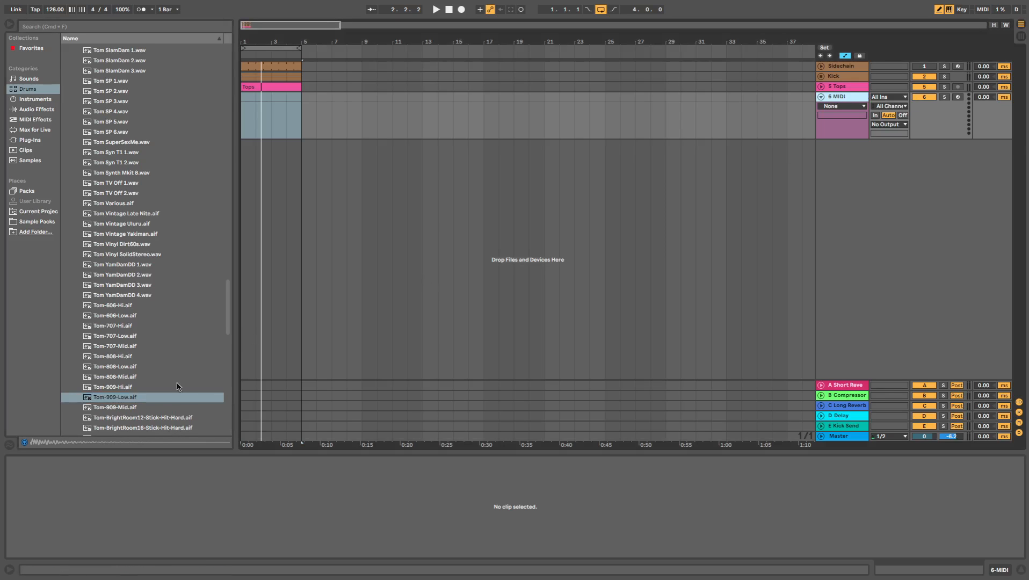
drag(110, 399, 237, 92)
key(space)
key(space)
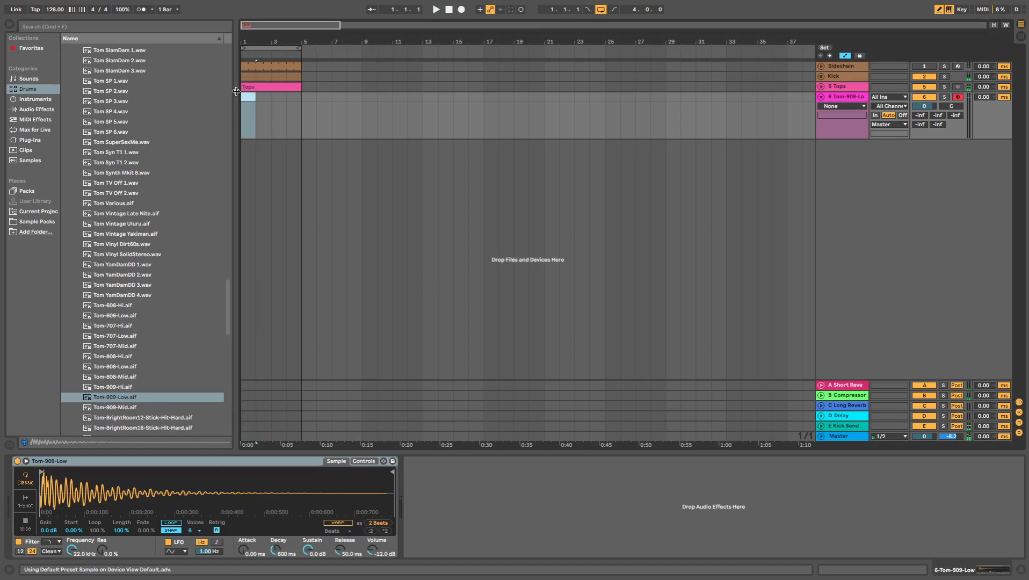
- Create a looped MIDI clip on the tom track spanning bars 1 to 5, with a fixed 1/16 note grid
key(super+shift+m)
right_click(465, 473)
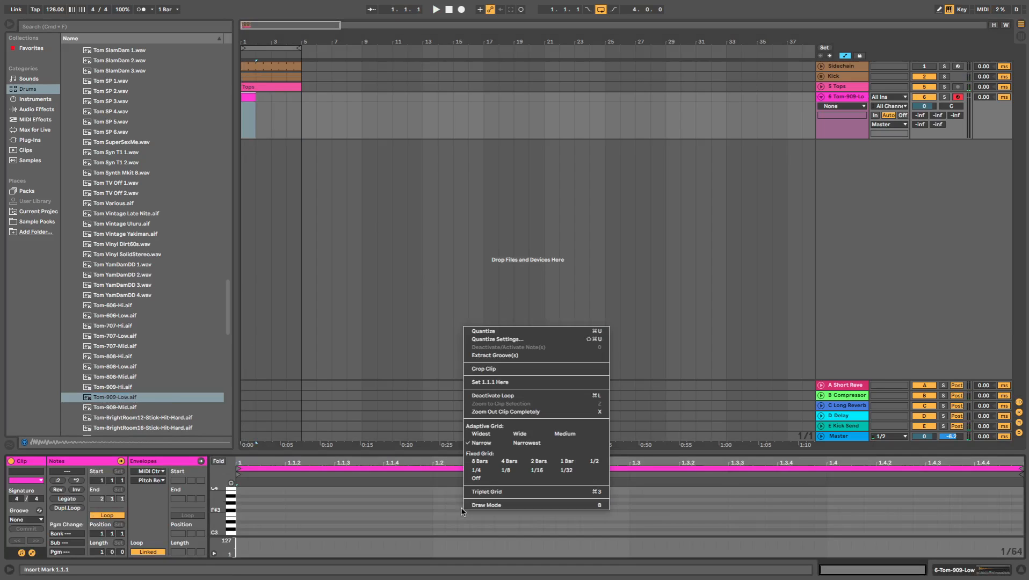
click(546, 472)
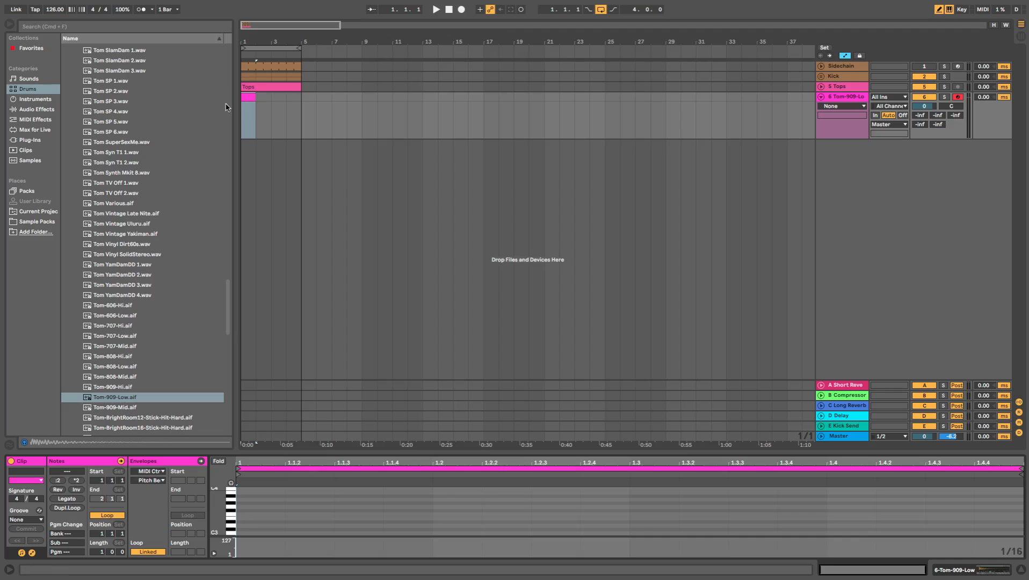
drag(256, 97, 303, 106)
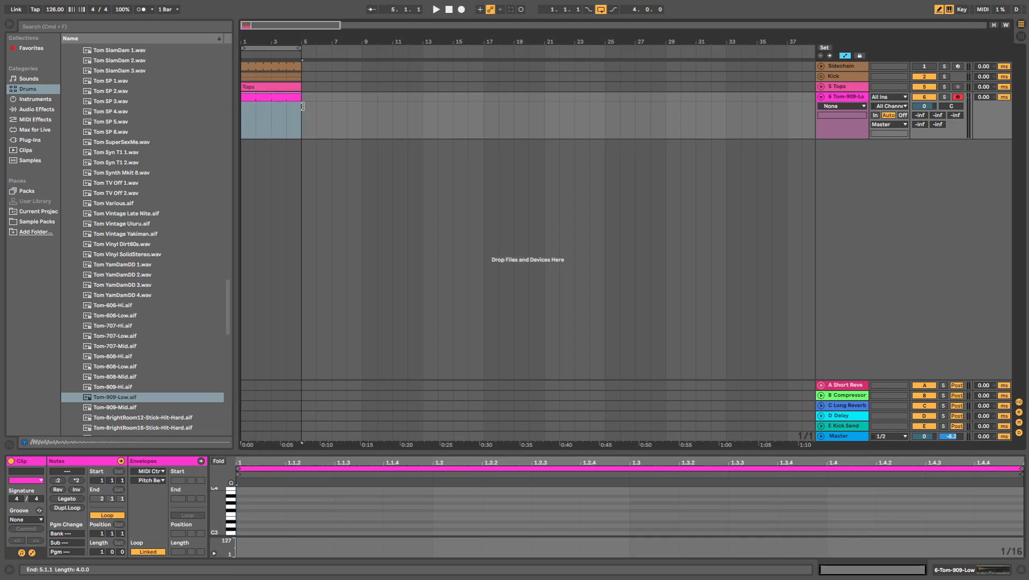
- Draw sixteenth-length C3 notes at 1.1.4, 1.2.3 and 1.4.3 in the tom clip during playback
key(space)
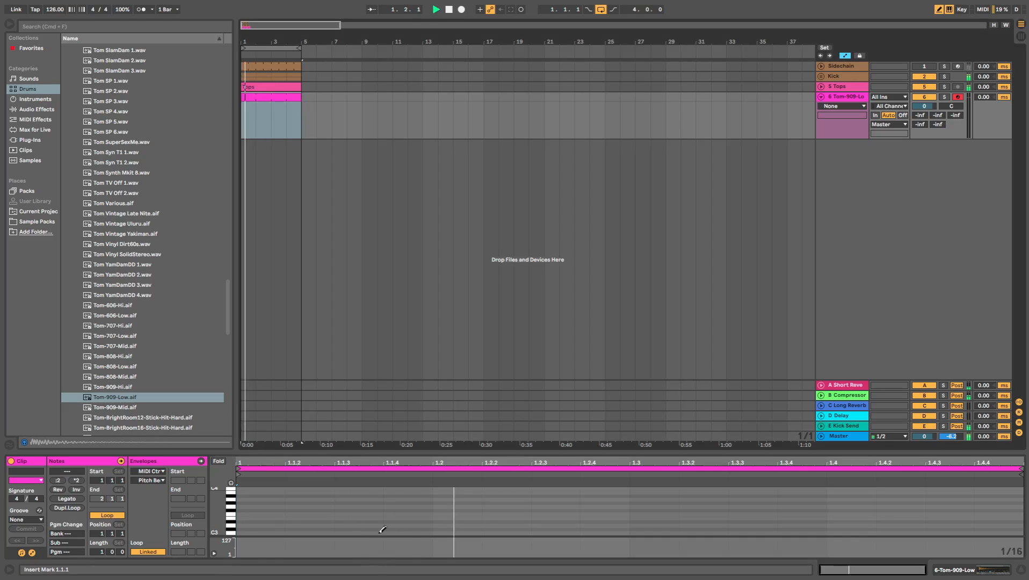
right_click(399, 531)
click(481, 486)
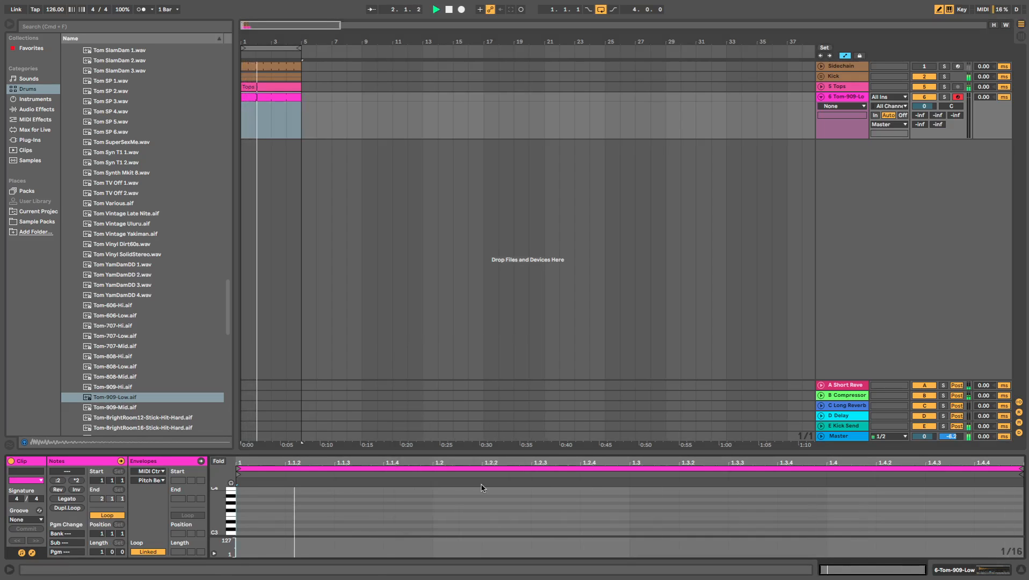
click(418, 533)
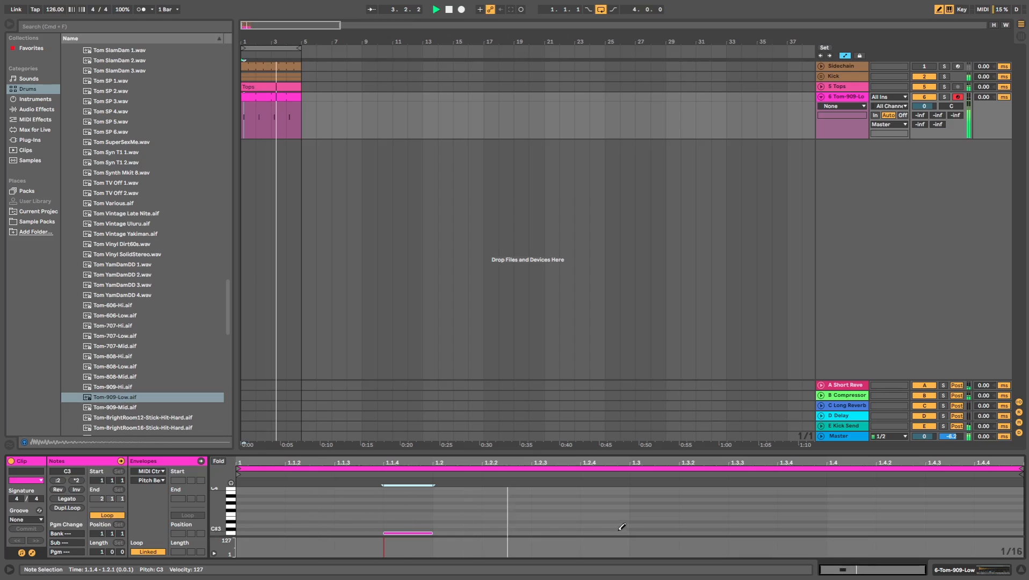
click(569, 533)
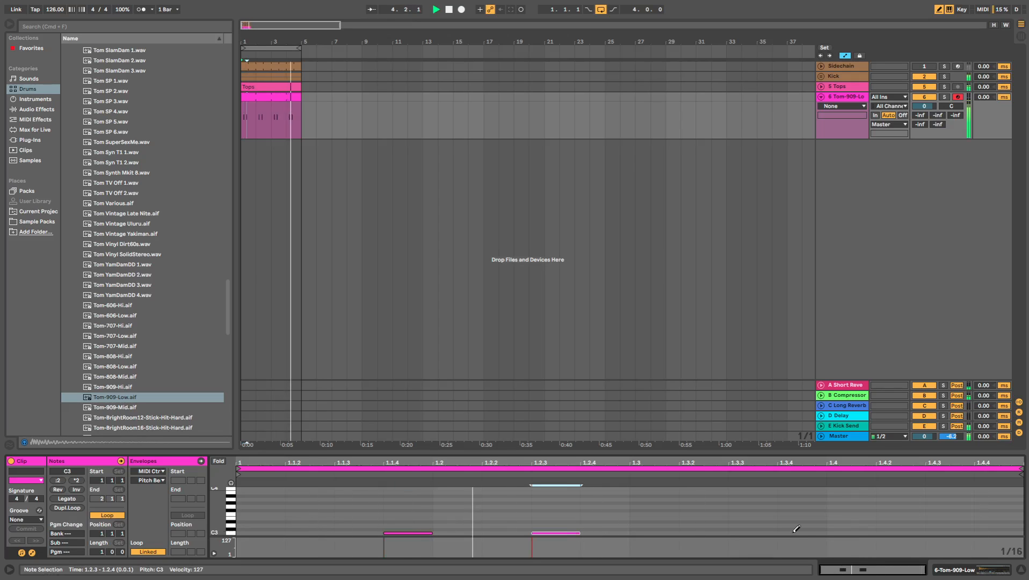
click(807, 532)
click(807, 533)
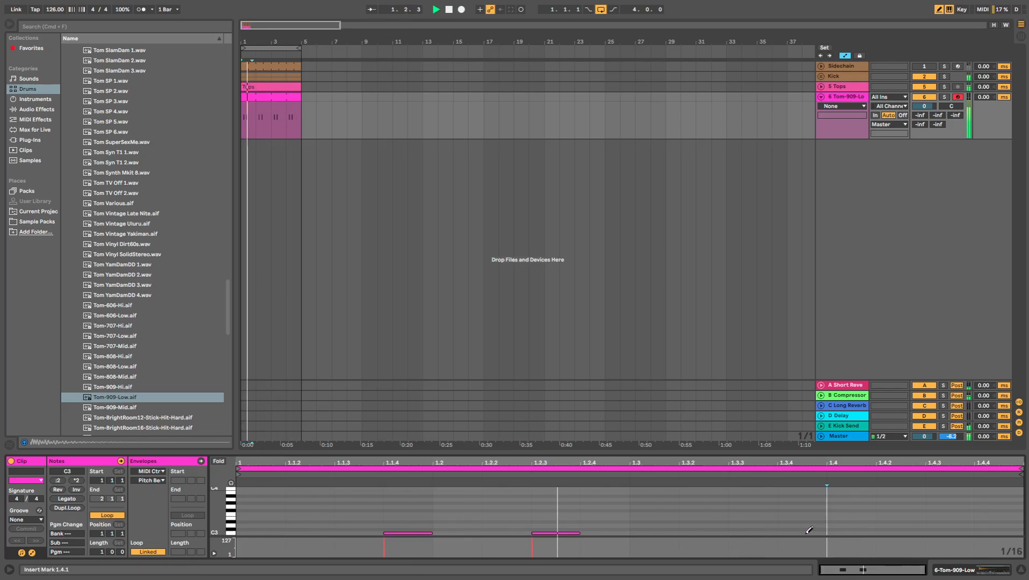
click(948, 533)
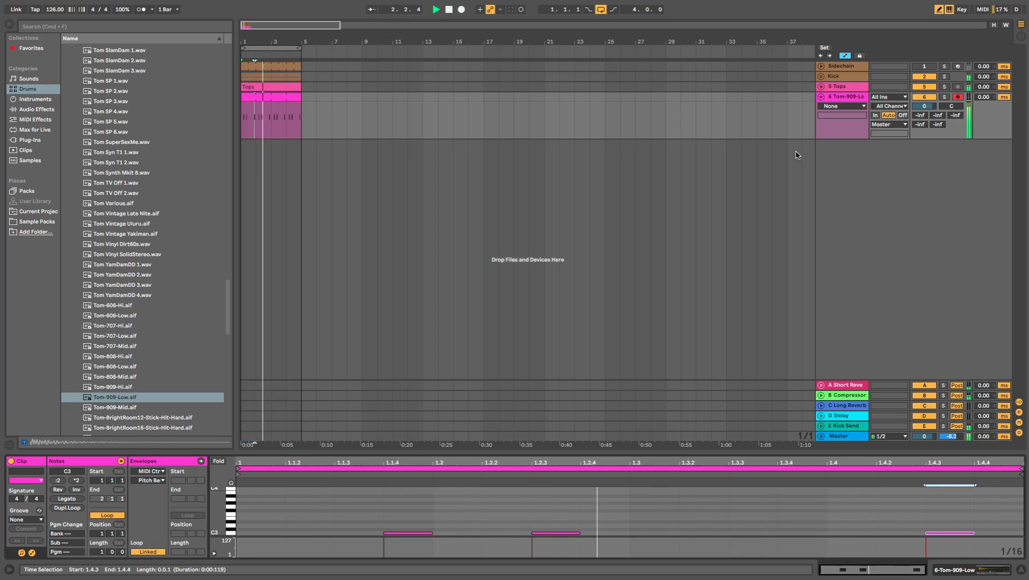
- Lower the tom track's volume to -11.9 dB and lengthen the tom sample's amplitude release to 1.86 s
drag(924, 106, 924, 138)
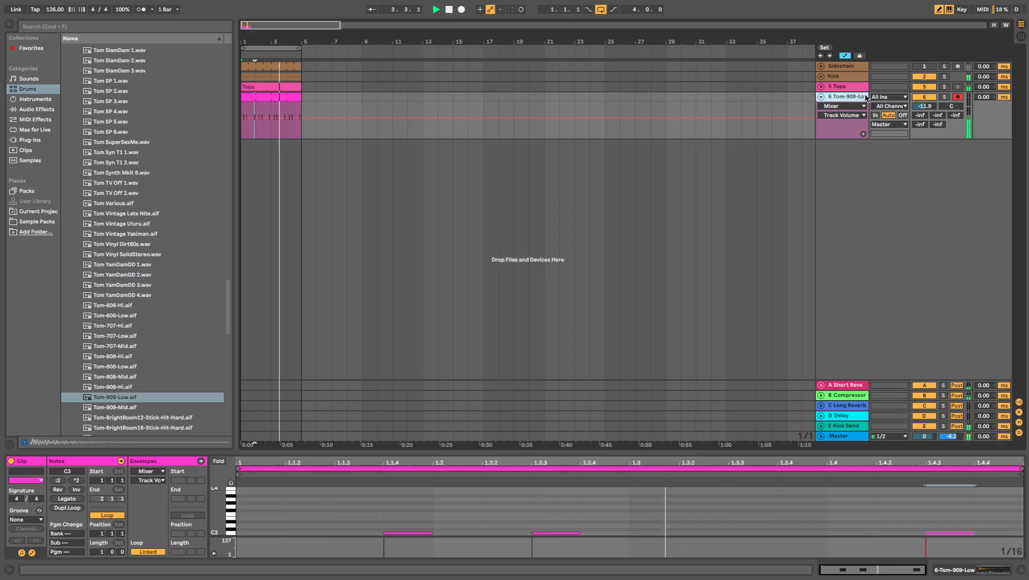
double_click(846, 97)
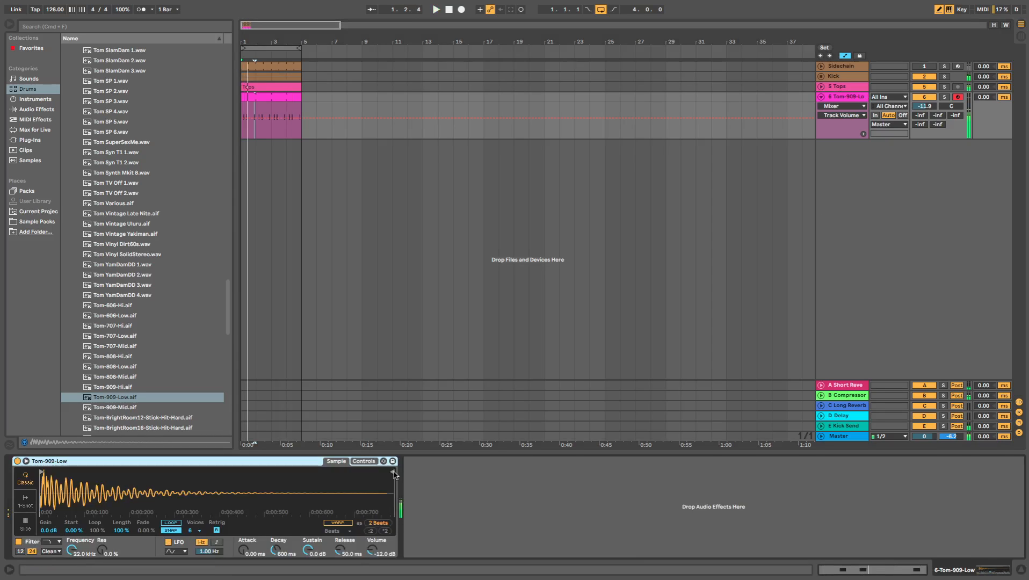
click(361, 461)
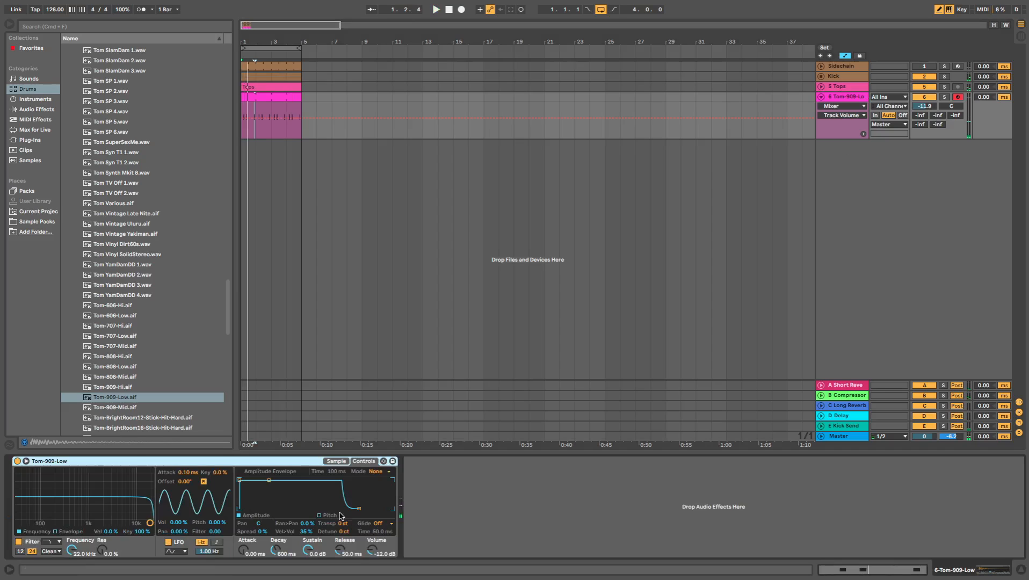
click(337, 461)
click(366, 463)
drag(360, 509, 376, 508)
key(space)
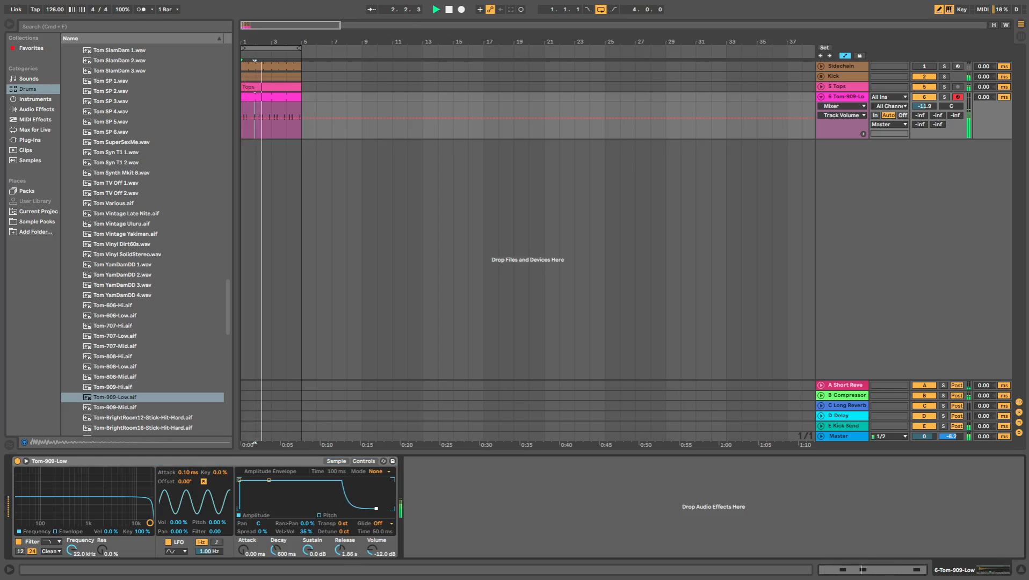
- Add an EQ Eight to the tom track and make its first band a low cut at about 122 Hz
click(276, 97)
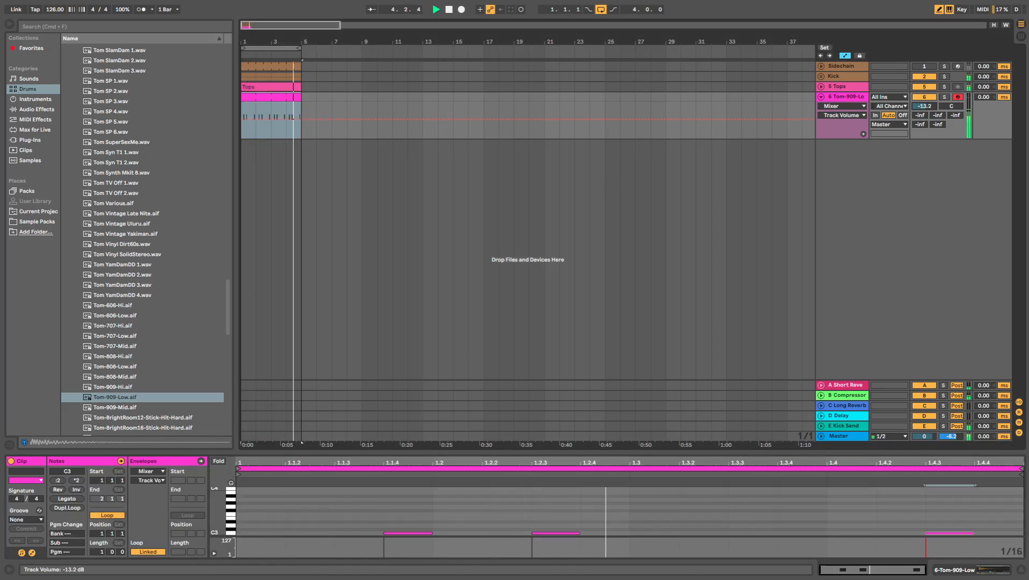
click(845, 96)
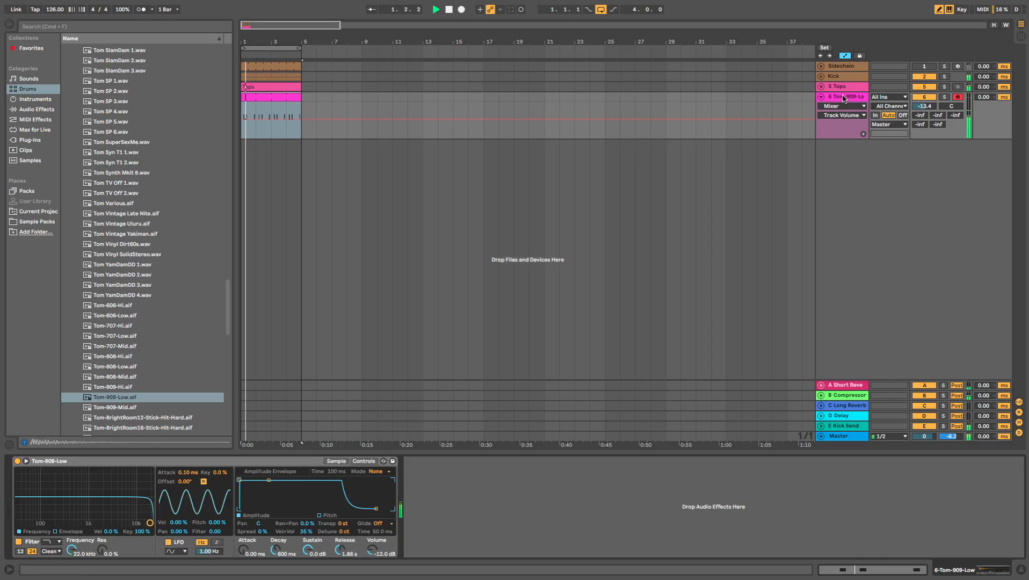
click(33, 109)
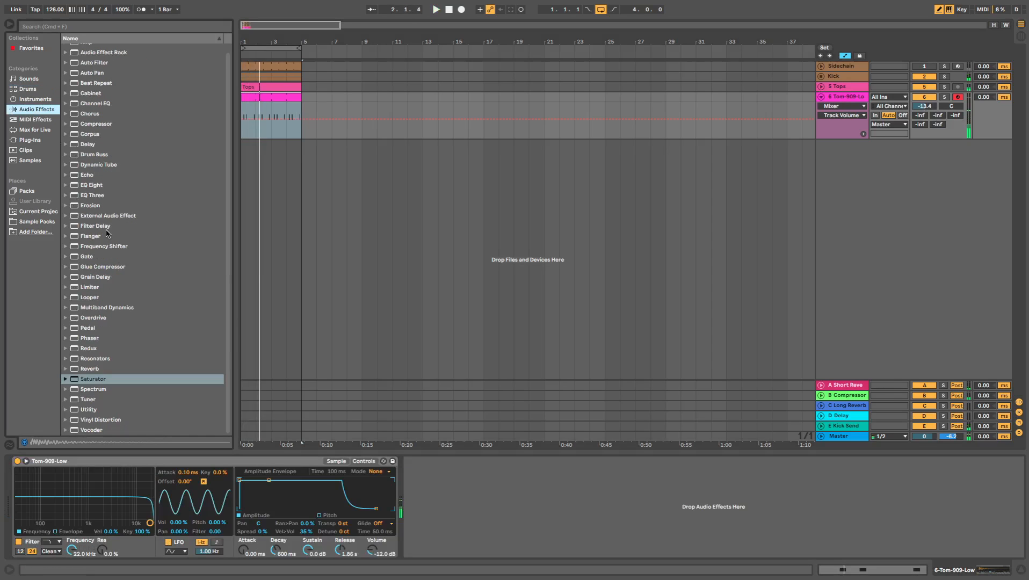
click(102, 191)
drag(102, 191, 448, 547)
click(444, 544)
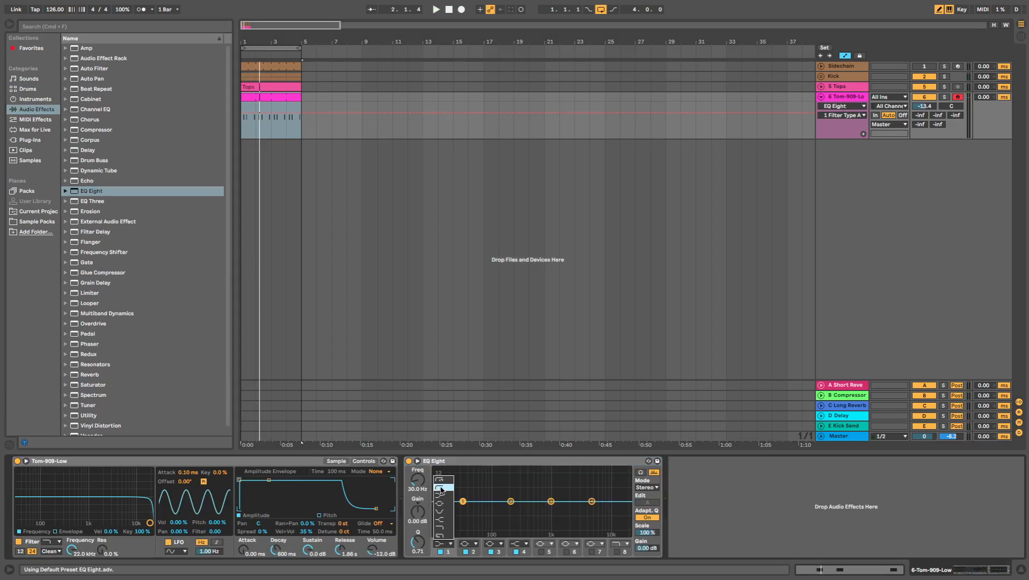
click(442, 490)
drag(481, 509, 498, 509)
key(space)
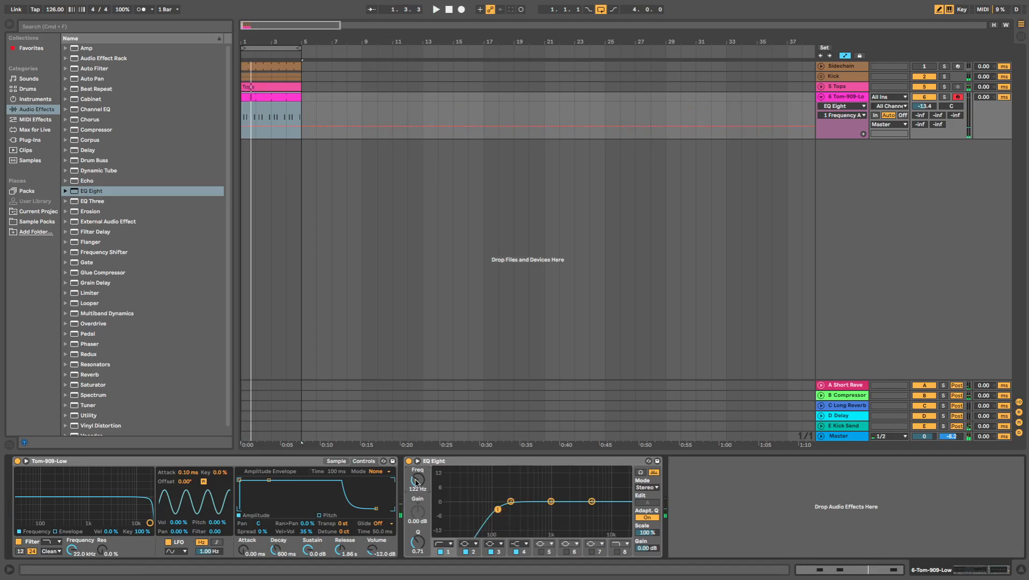
- Lower the tom EQ's low-cut frequency to 115 Hz and play the loop to check it
drag(417, 479, 416, 482)
key(space)
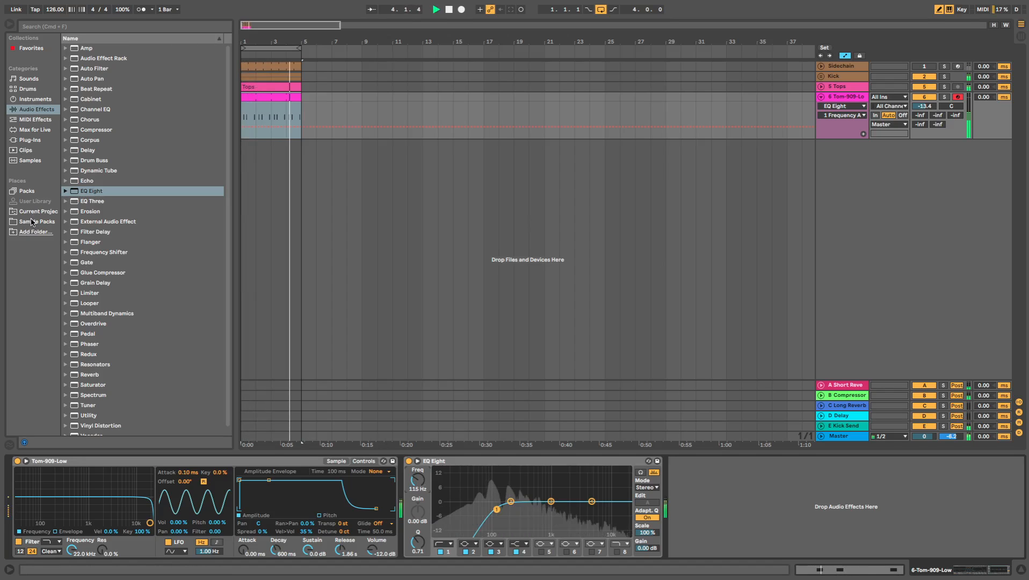
key(space)
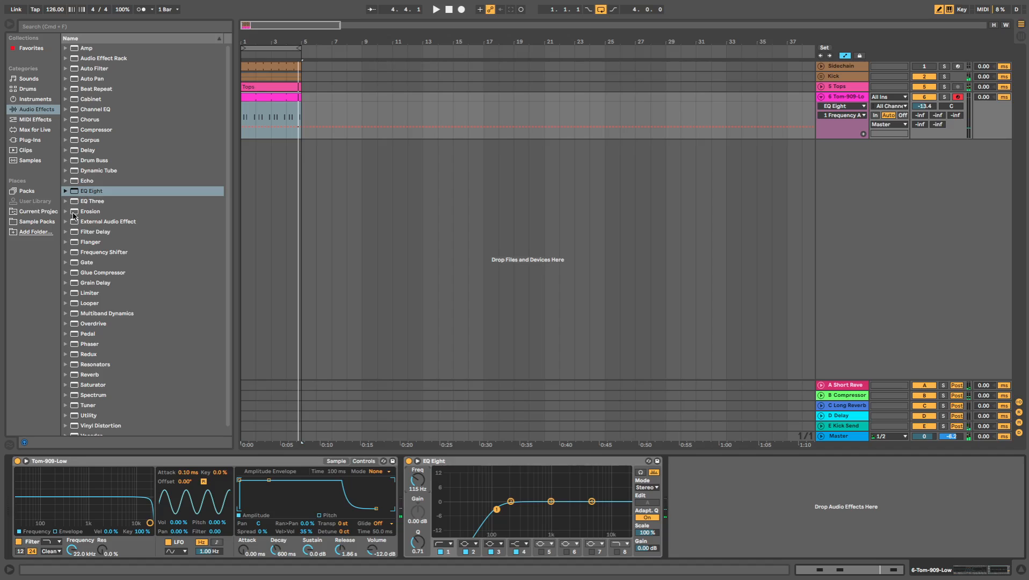
- Open the tom clip's notes and search the whole library for "swing" grooves
double_click(275, 97)
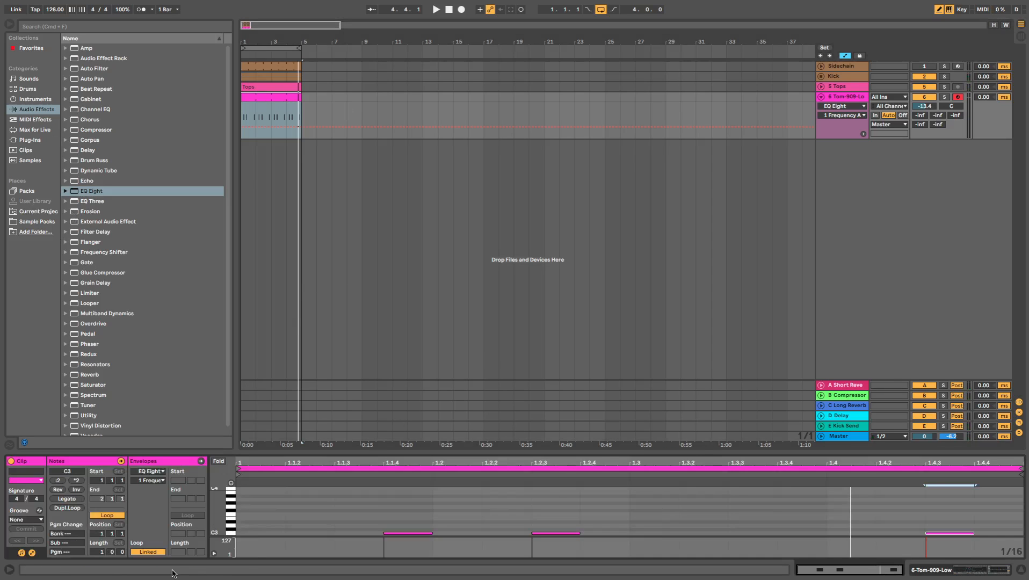
click(29, 163)
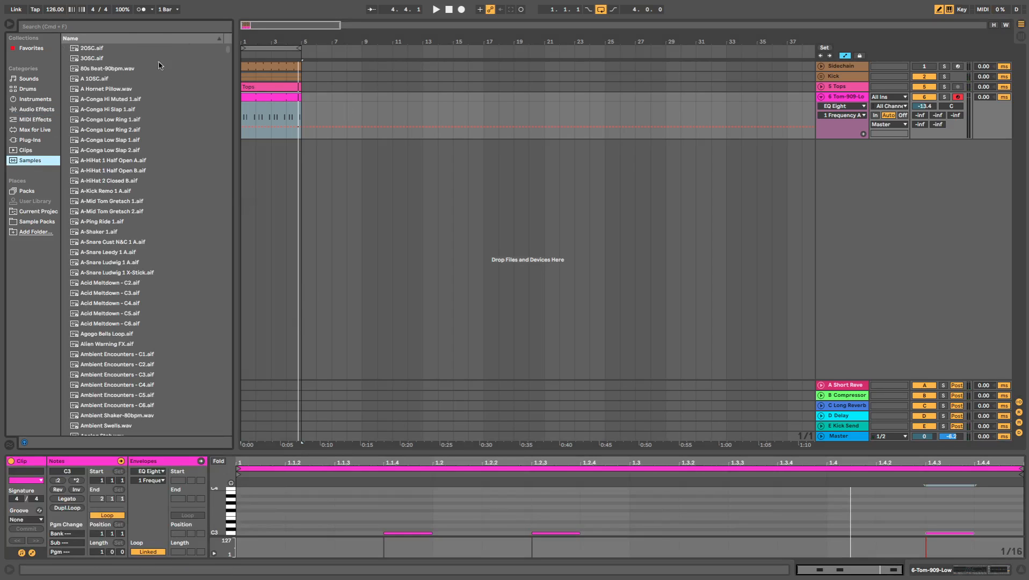
click(135, 27)
text(swing)
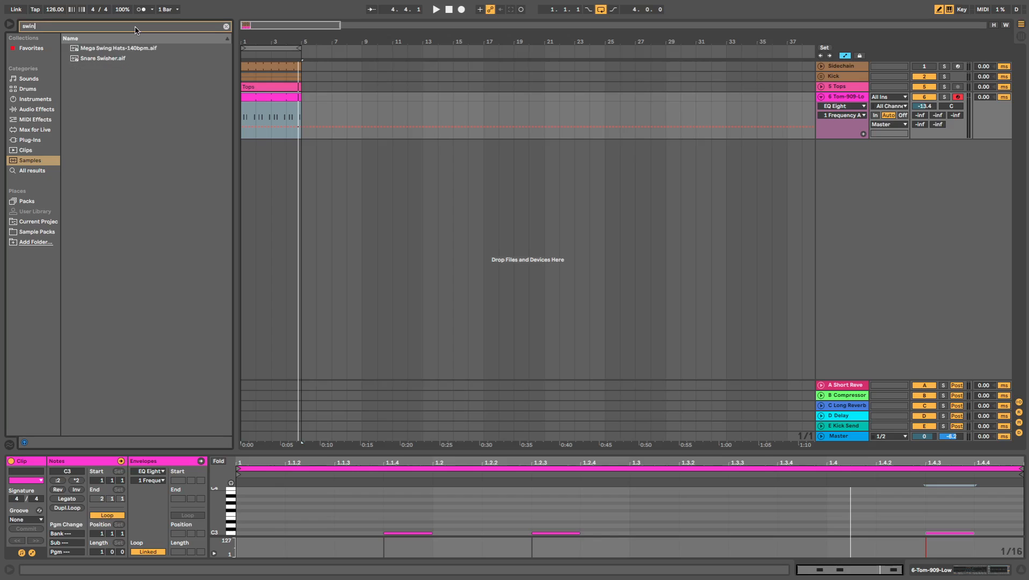
click(35, 170)
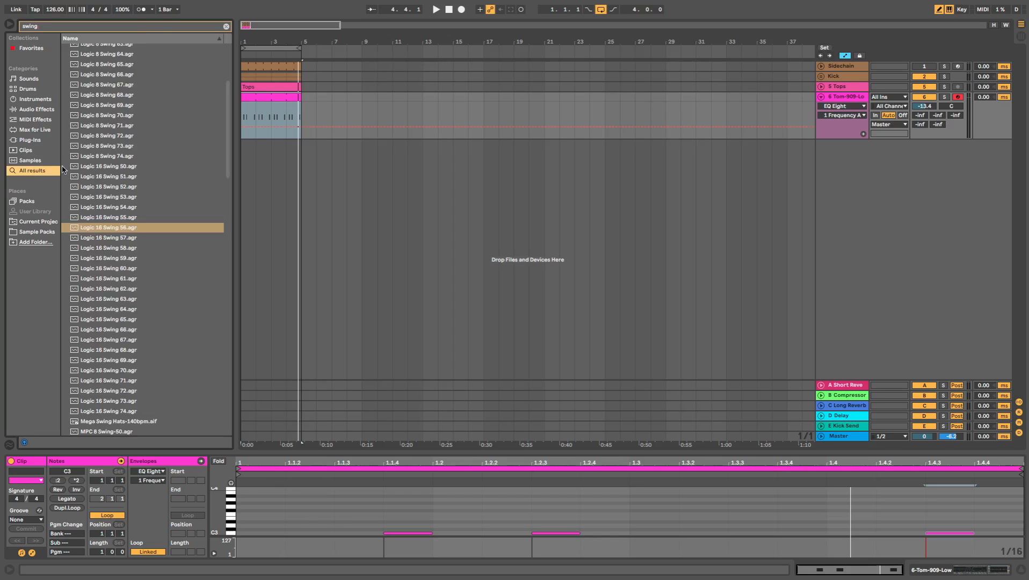
scroll(123, 153, up, 3)
scroll(132, 142, up, 4)
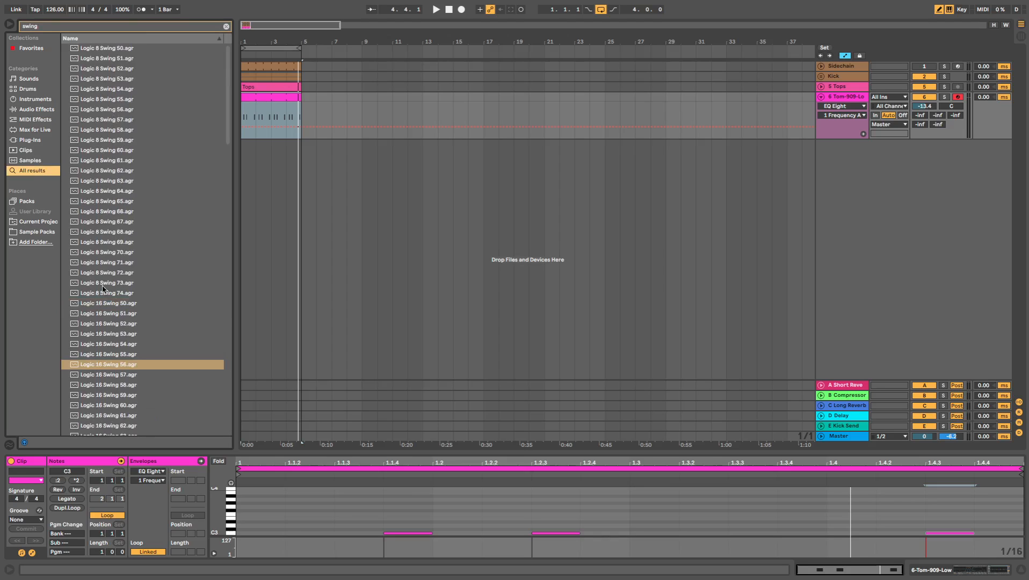
- Preview the Logic 16 Swing grooves 56, 68, 71 and 52, and return to Logic 16 Swing 56
click(124, 365)
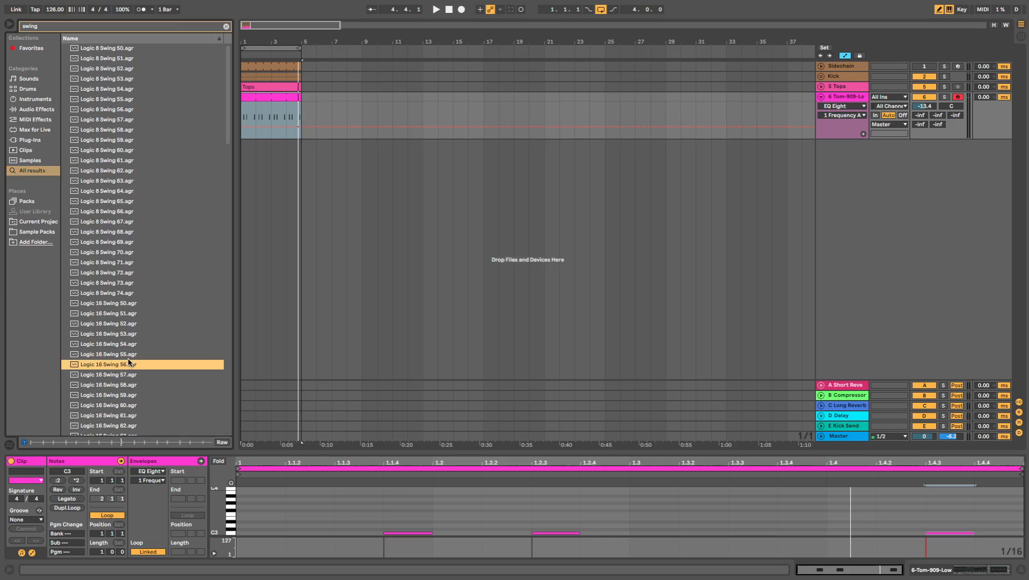
scroll(120, 400, down, 3)
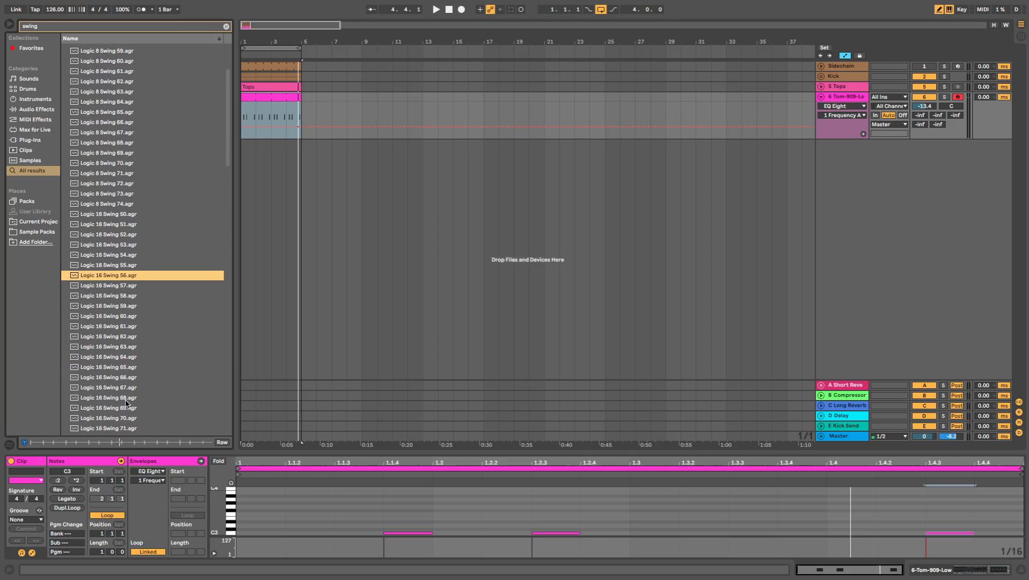
click(125, 399)
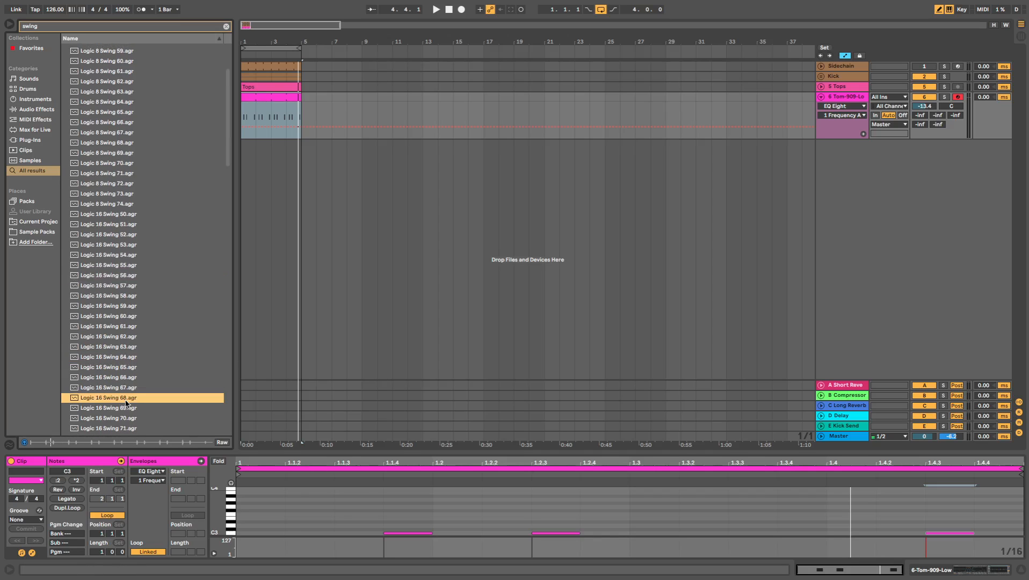
click(134, 429)
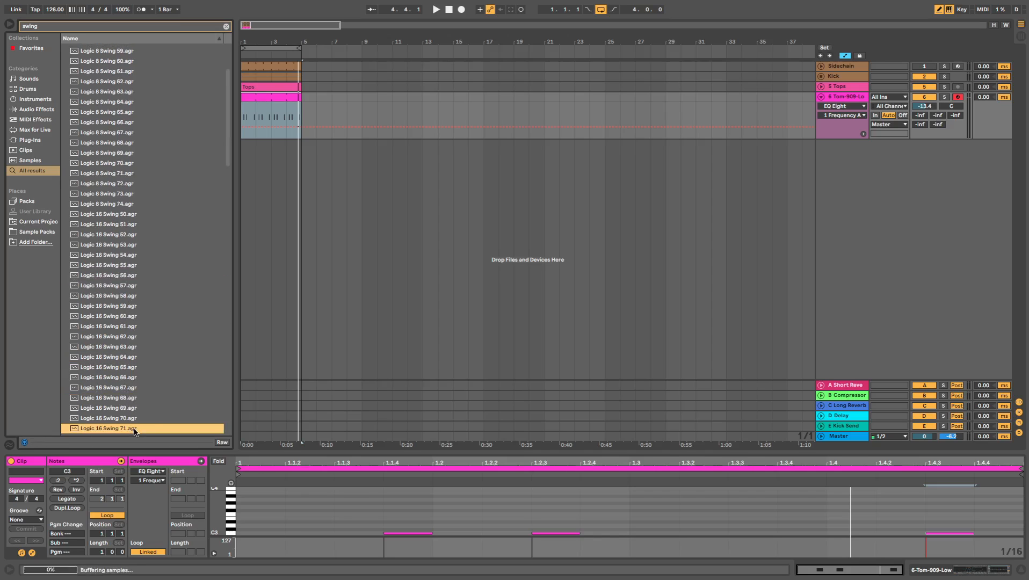
click(139, 232)
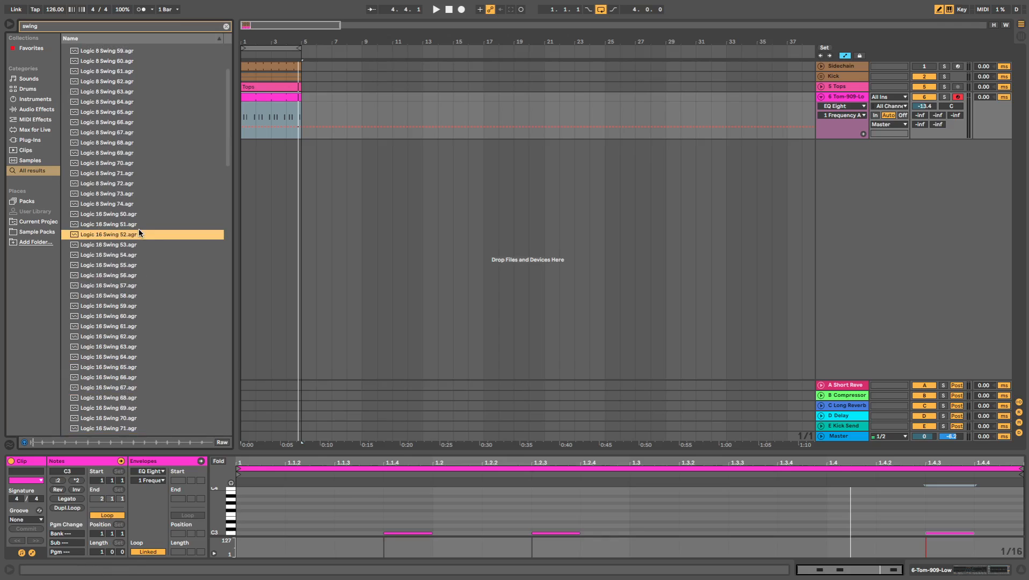
click(125, 275)
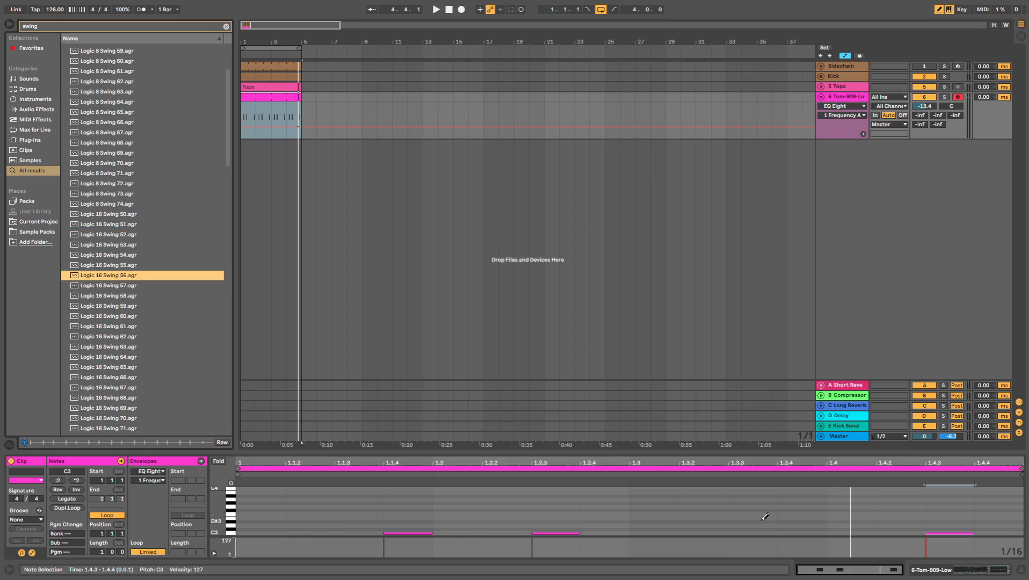
- Assign the Logic 16 Swing 56 groove to the tom clip
click(24, 460)
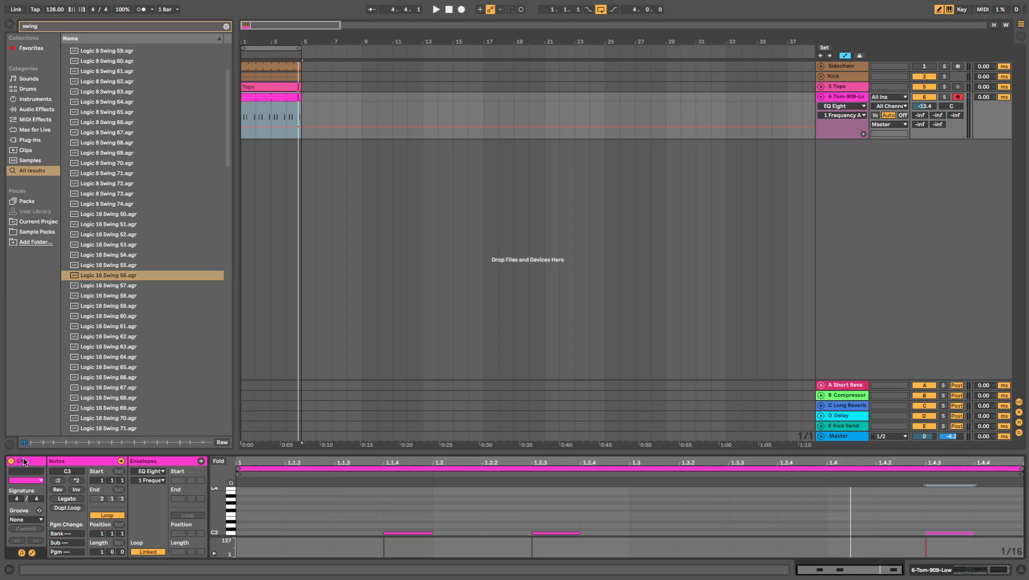
click(24, 518)
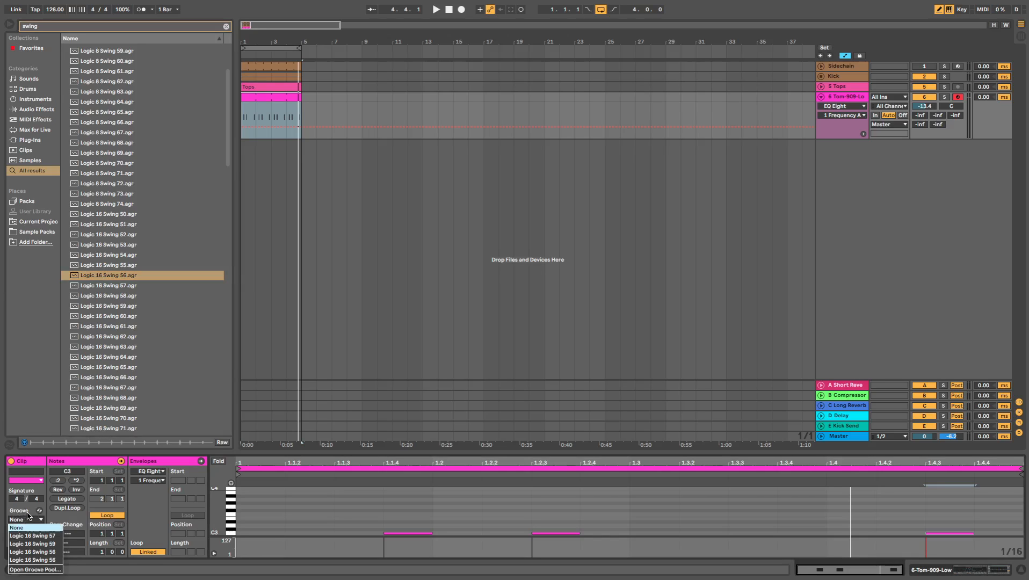
click(39, 560)
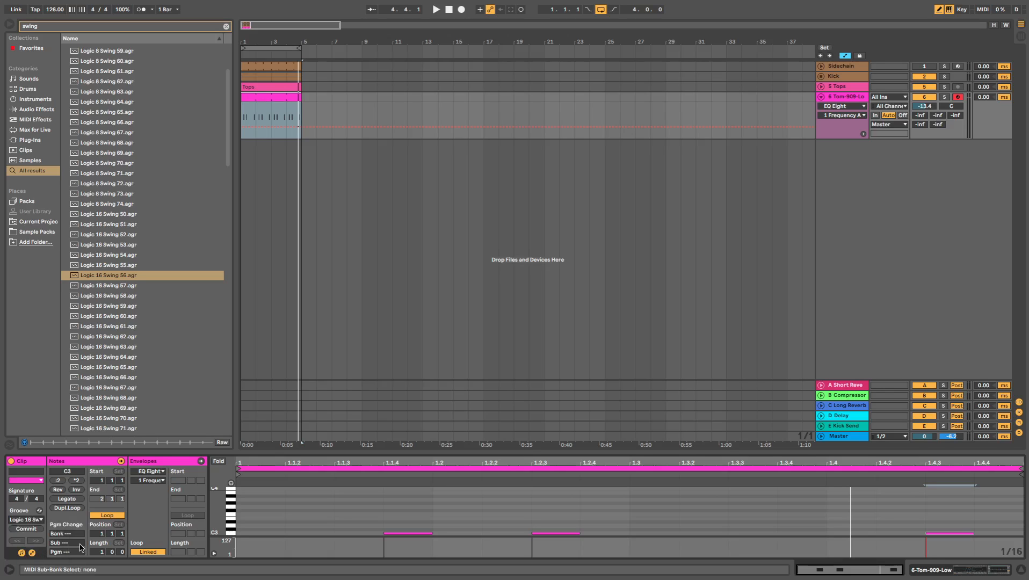
click(135, 278)
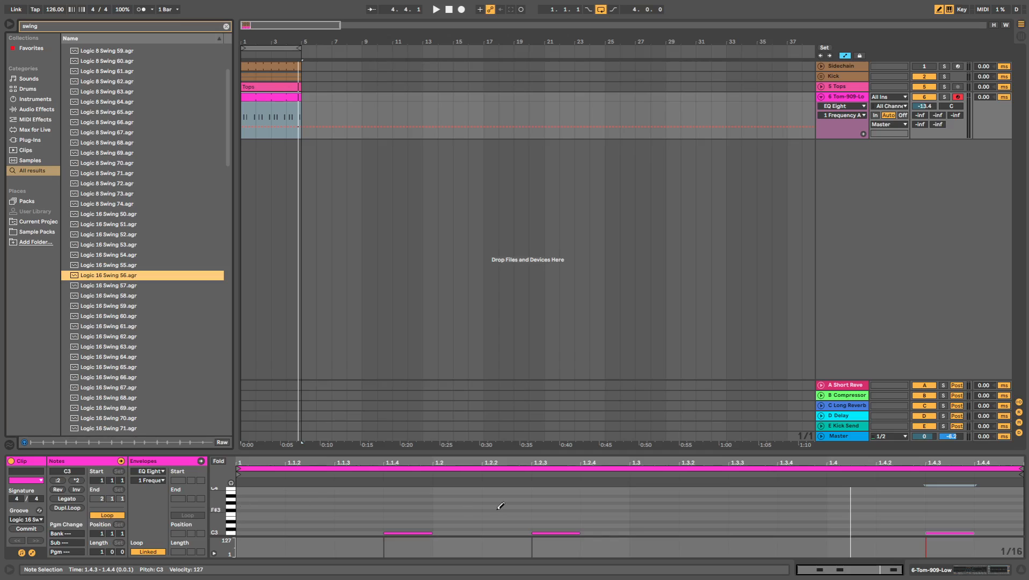
- Commit the assigned groove to the tom clip's notes, and undo the commit
click(27, 529)
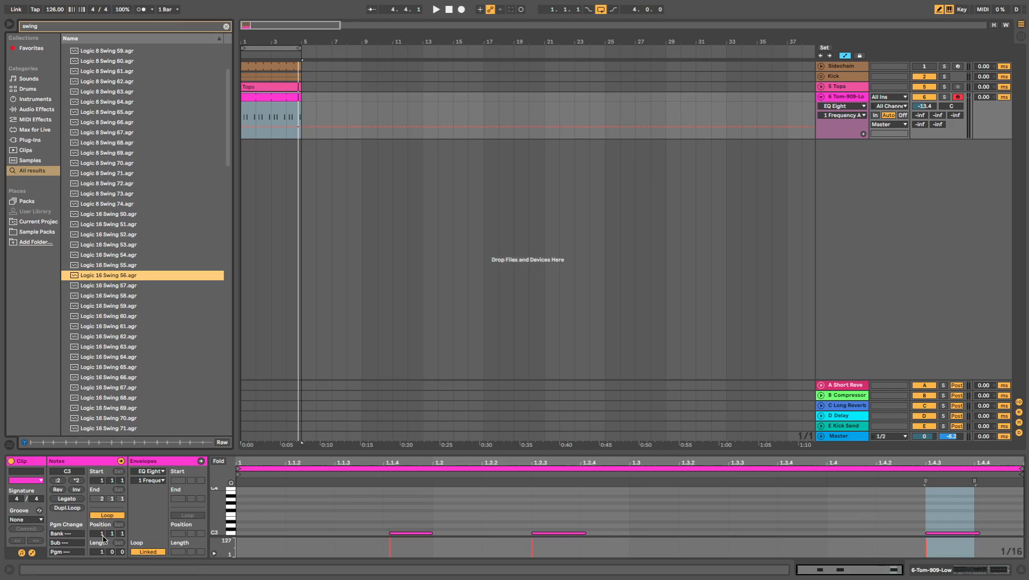
key(ctrl+z)
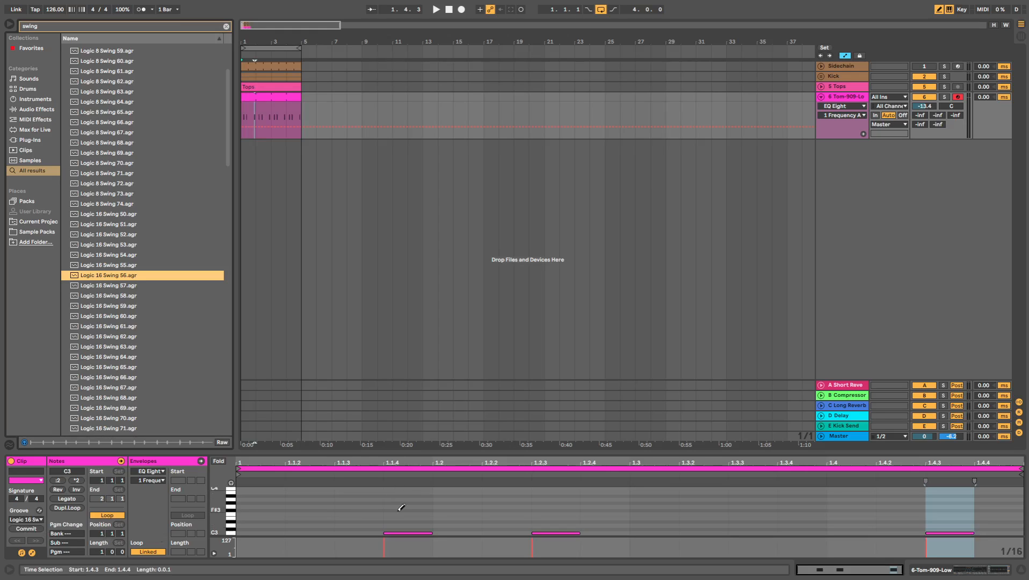
- Turn off draw mode for editing the tom clip's notes
key(b)
key(z)
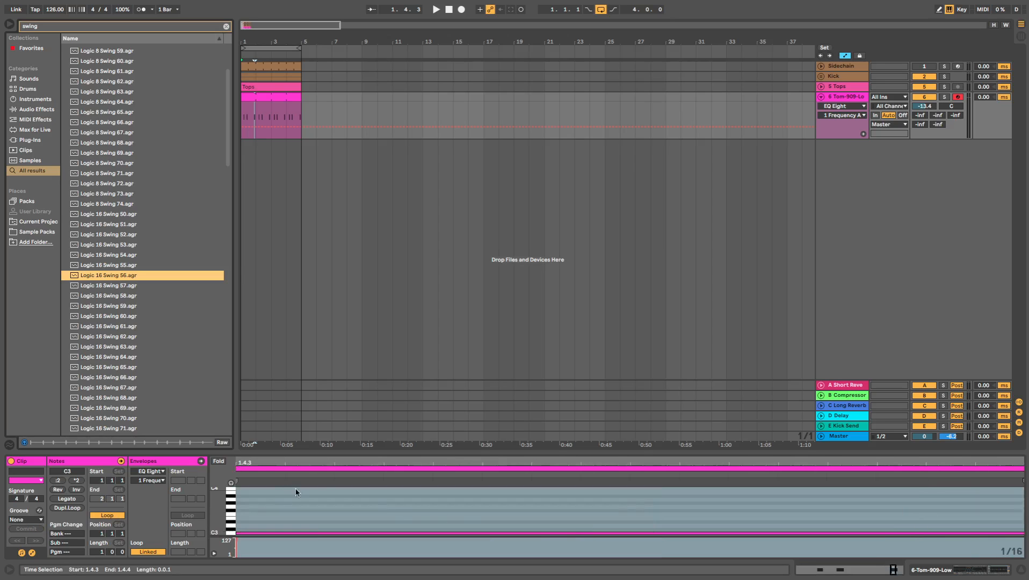
key(super+shift+z)
drag(428, 462, 428, 419)
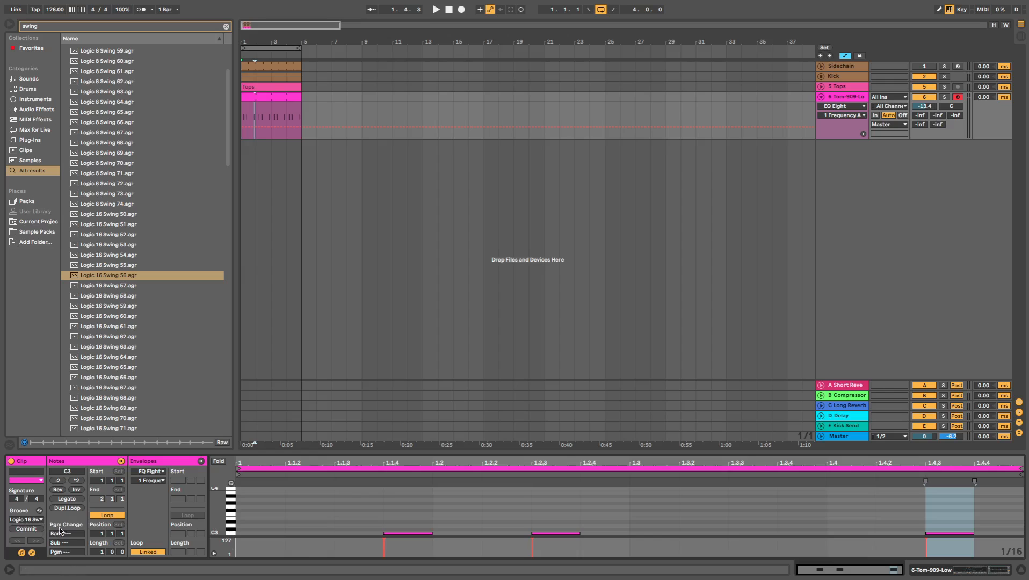
- Raise the tom track's volume to -11.6 dB during playback, and fold the track
key(space)
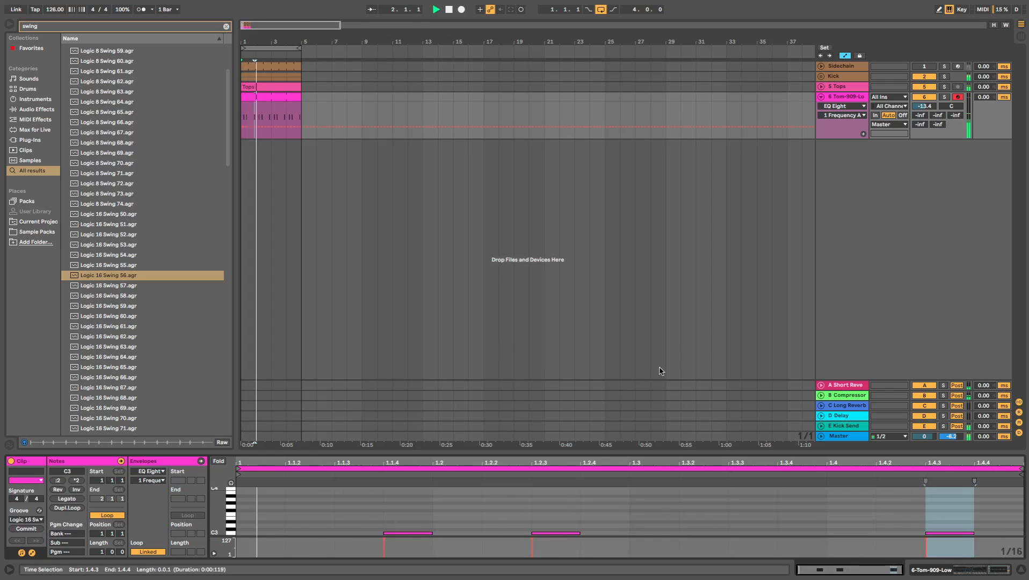
drag(930, 107, 930, 102)
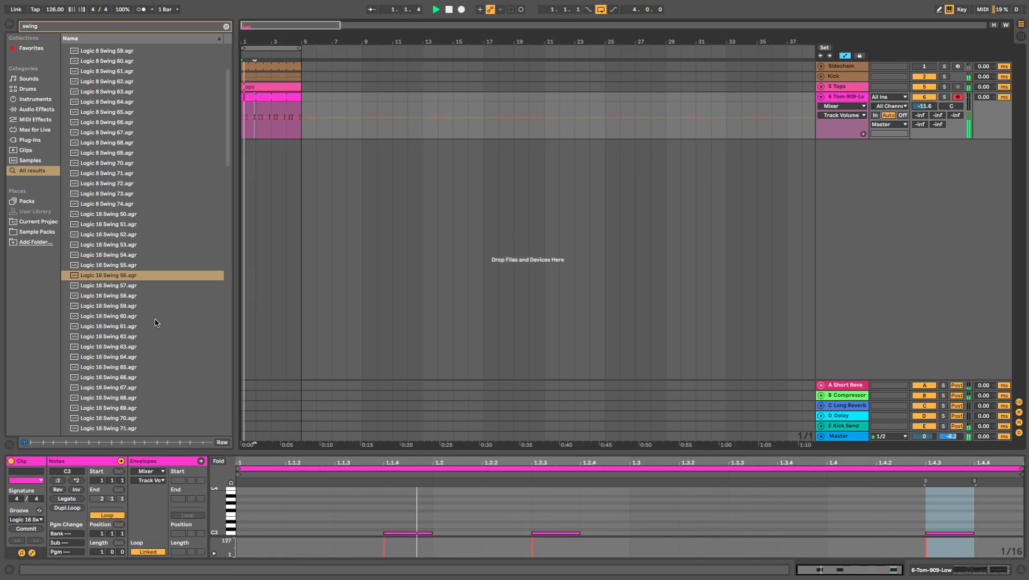
click(822, 97)
click(847, 98)
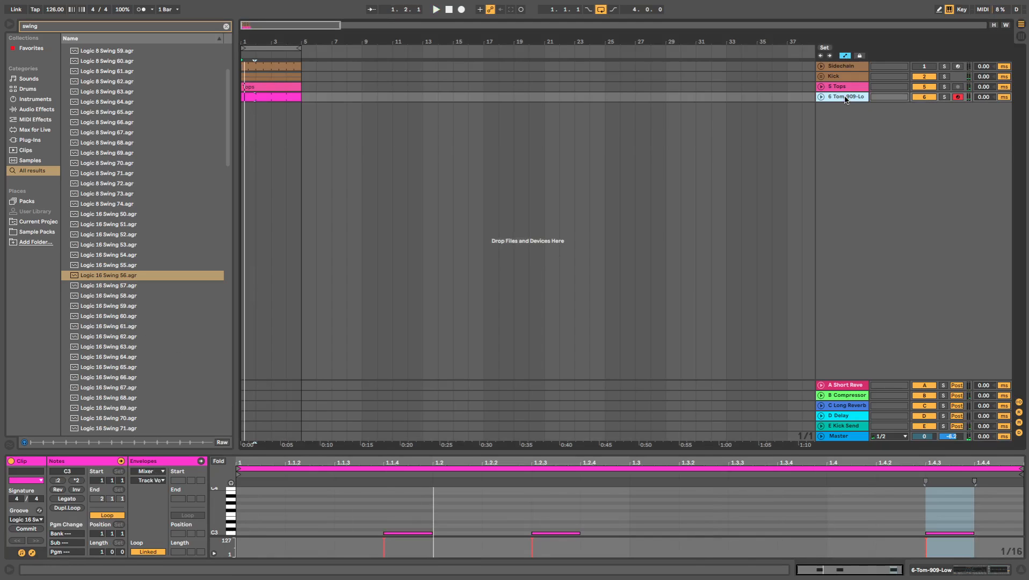
- Clear the library search and expand the Conga folder among the drum hits
click(45, 100)
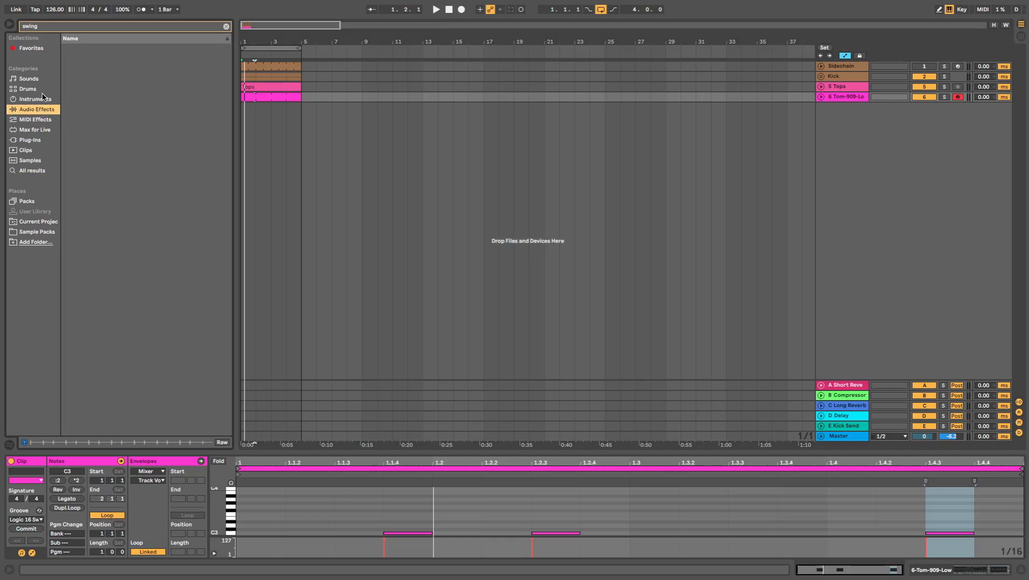
click(226, 26)
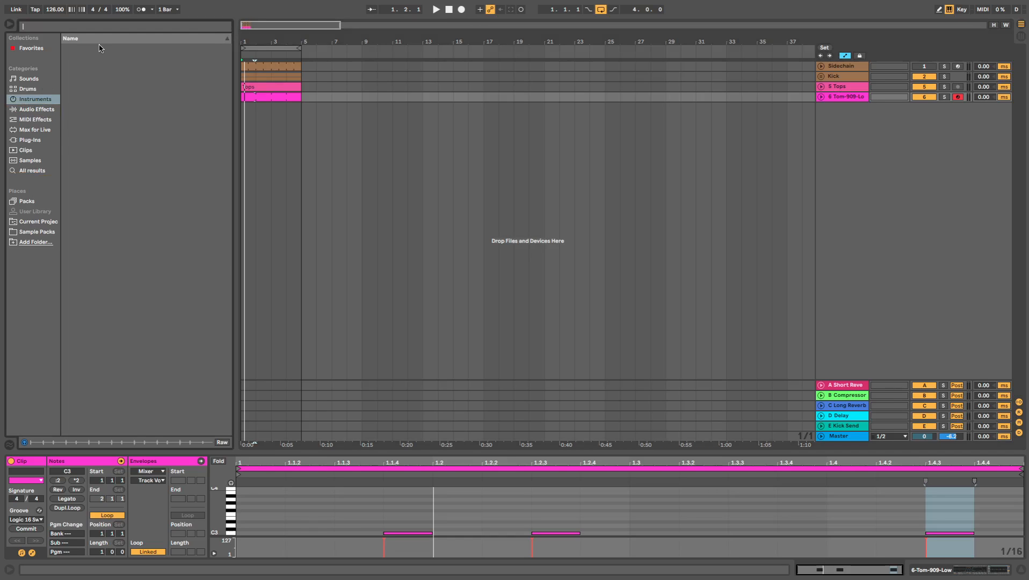
click(36, 92)
scroll(113, 218, up, 20)
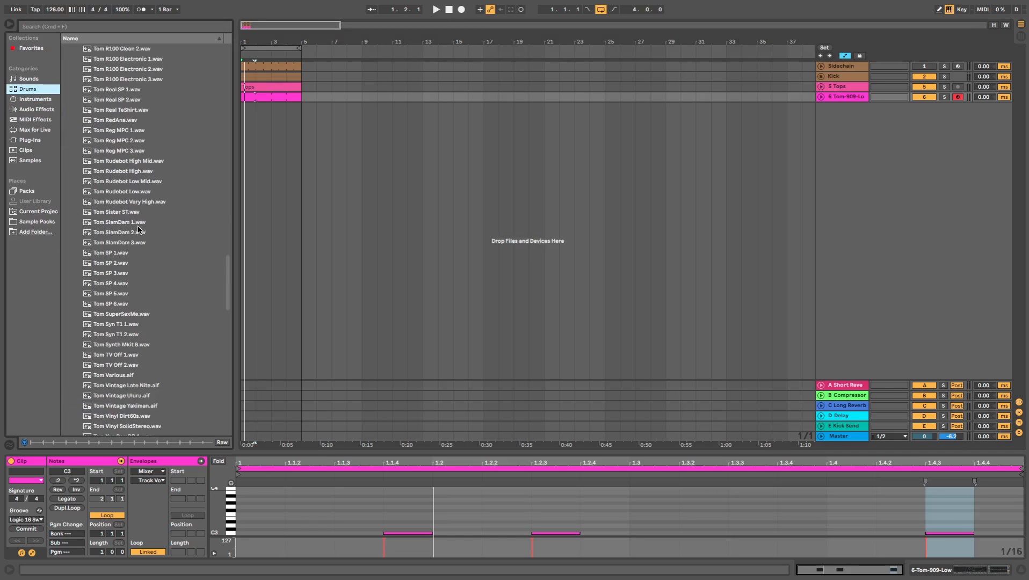
scroll(136, 225, up, 10)
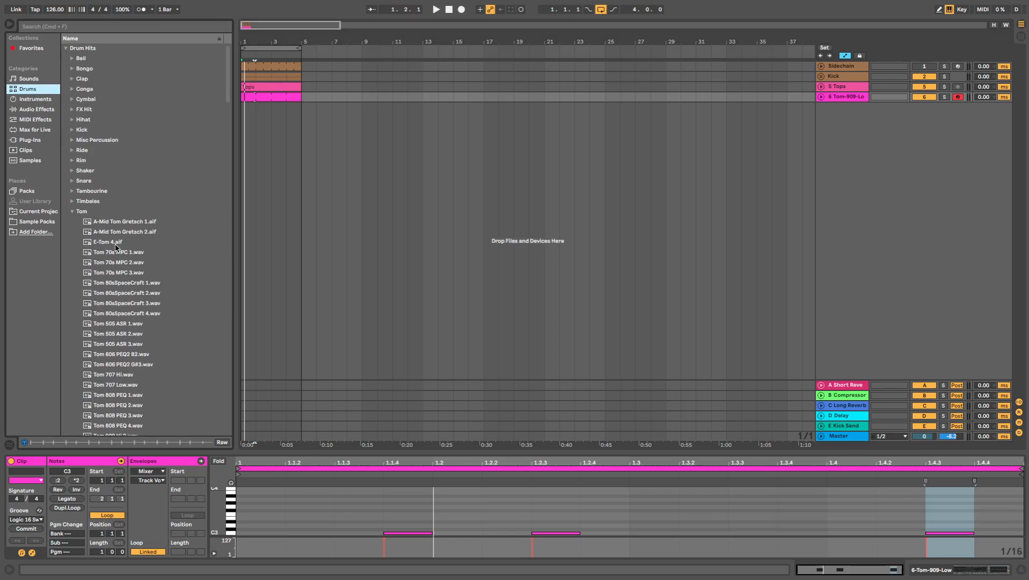
click(73, 86)
- Audition the conga samples, including Open-Hard, WeedKilla 1 to 3, 808-Low, C78, LD-Hi and LD
click(104, 177)
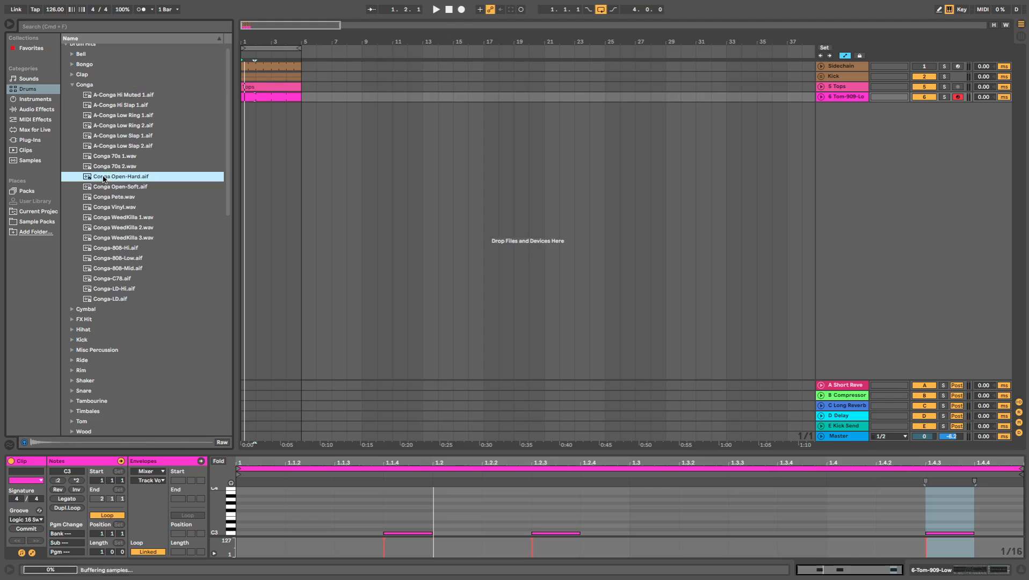
click(110, 217)
click(108, 269)
click(117, 221)
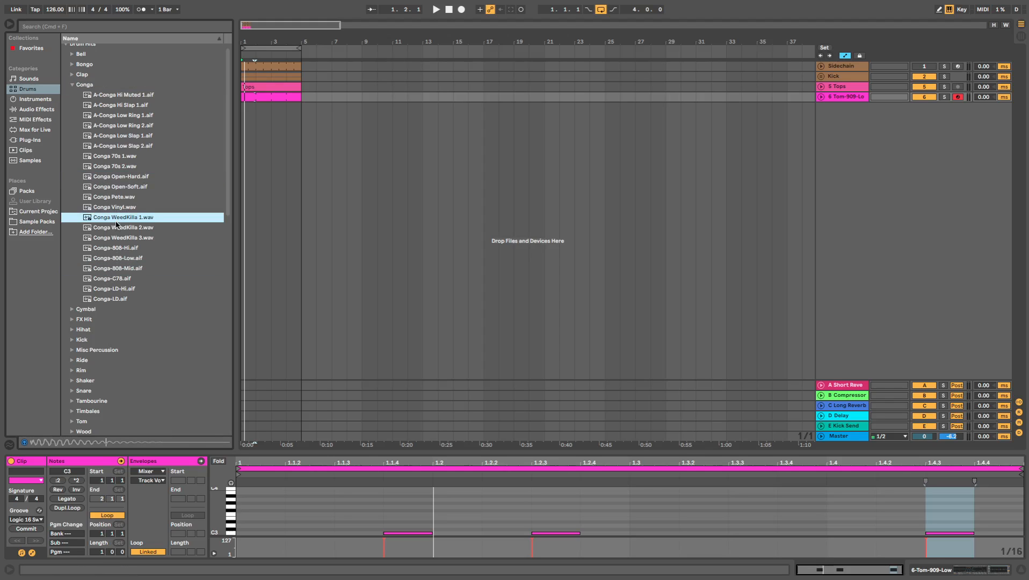
click(116, 228)
click(118, 238)
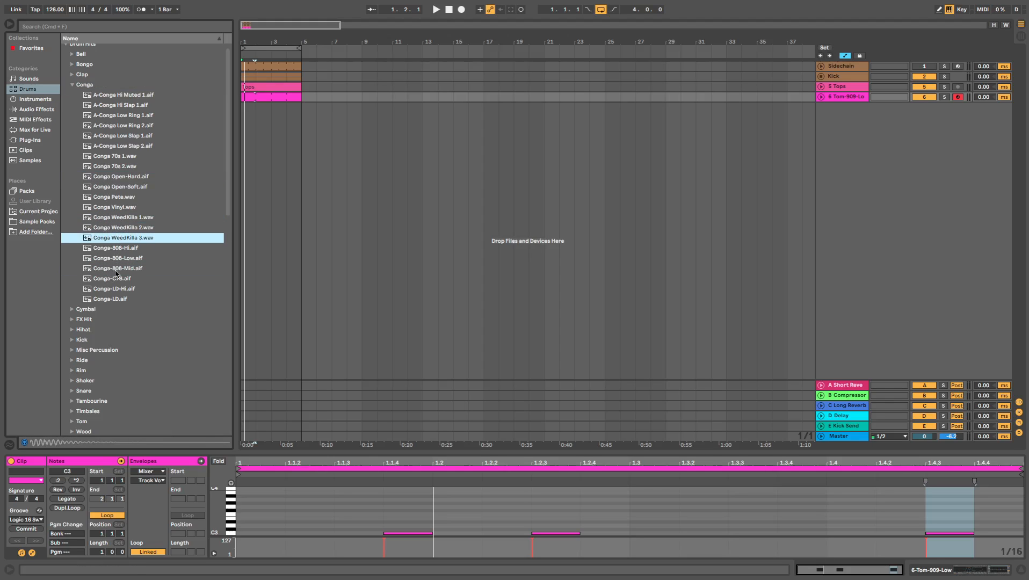
click(127, 259)
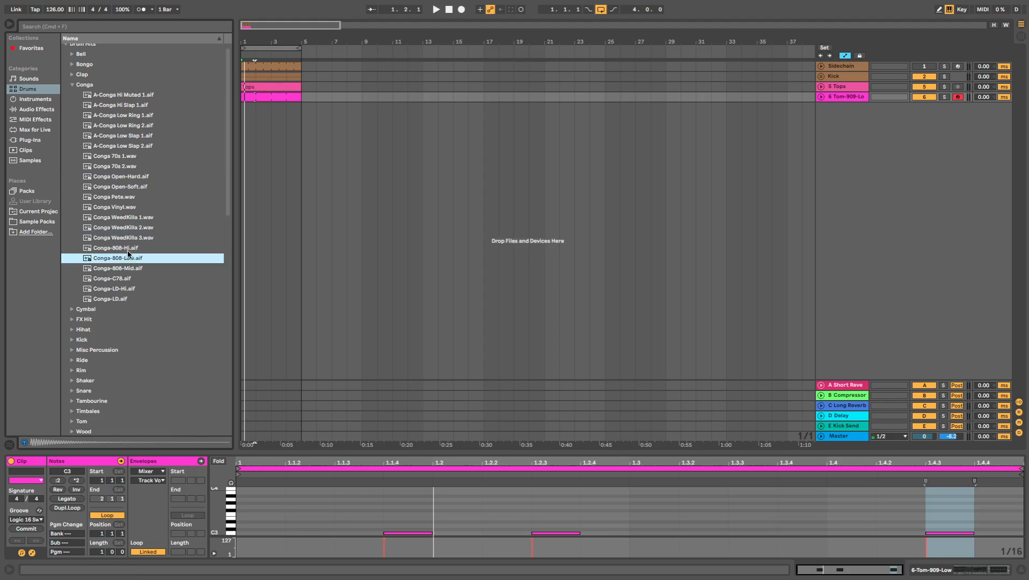
click(124, 280)
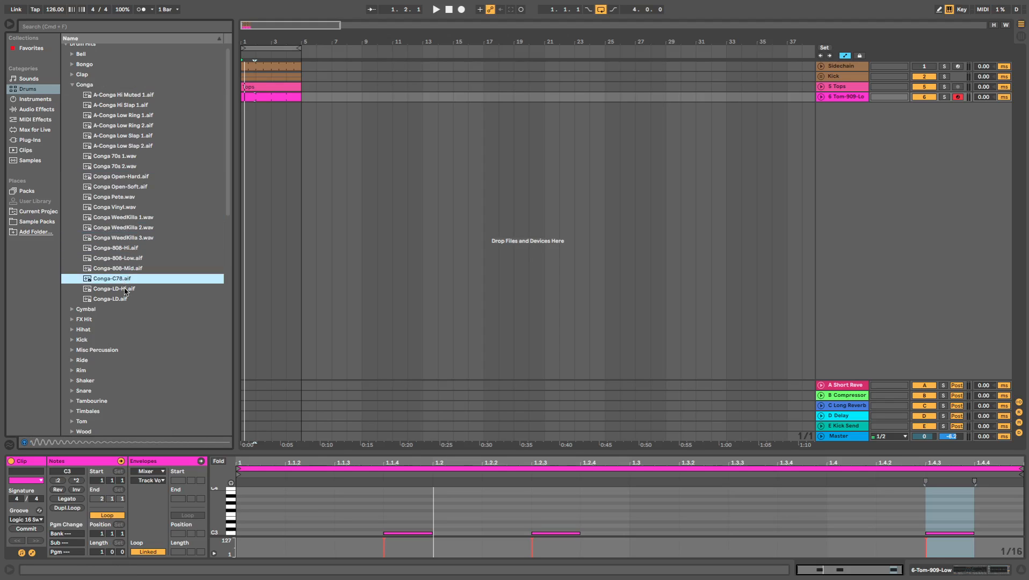
click(135, 258)
click(126, 290)
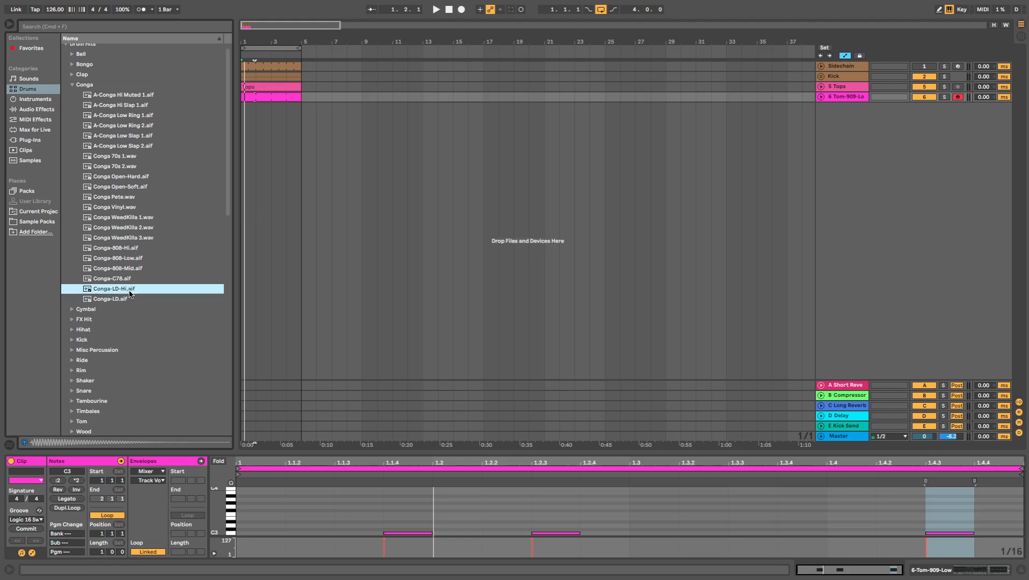
click(128, 300)
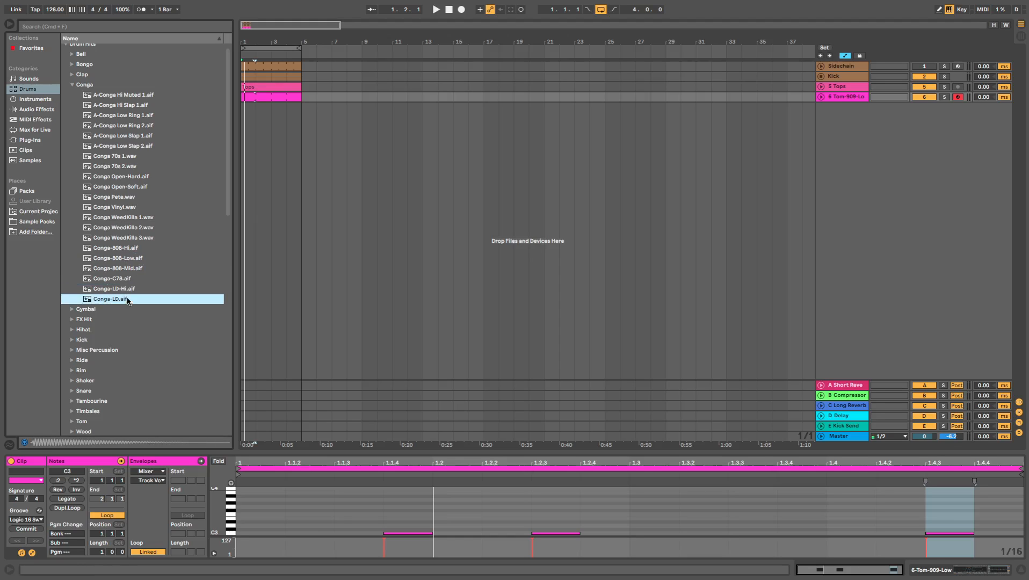
- Duplicate the 909 tom track and replace the copy's sample with Conga-LD.aif
click(848, 101)
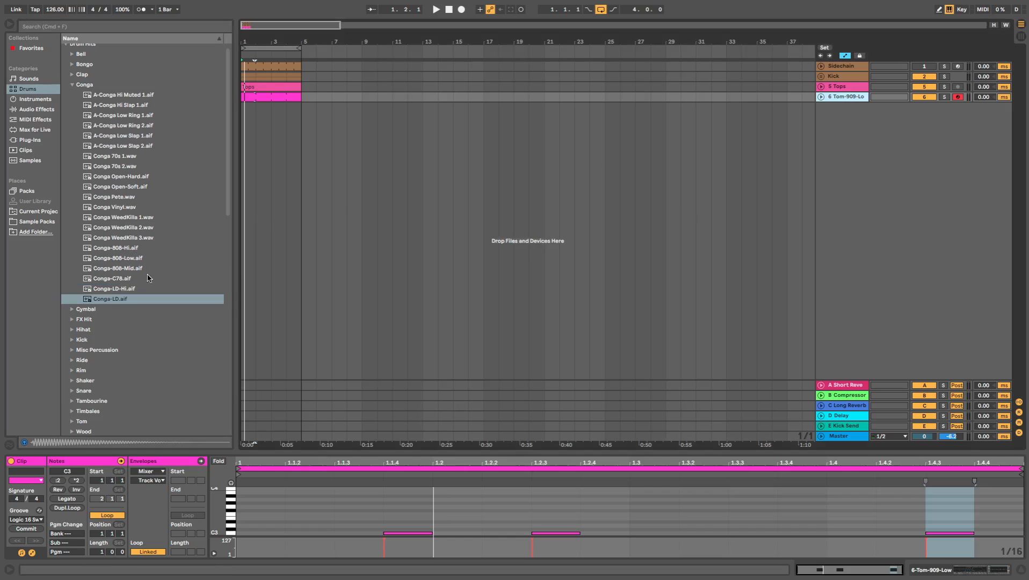
key(super+d)
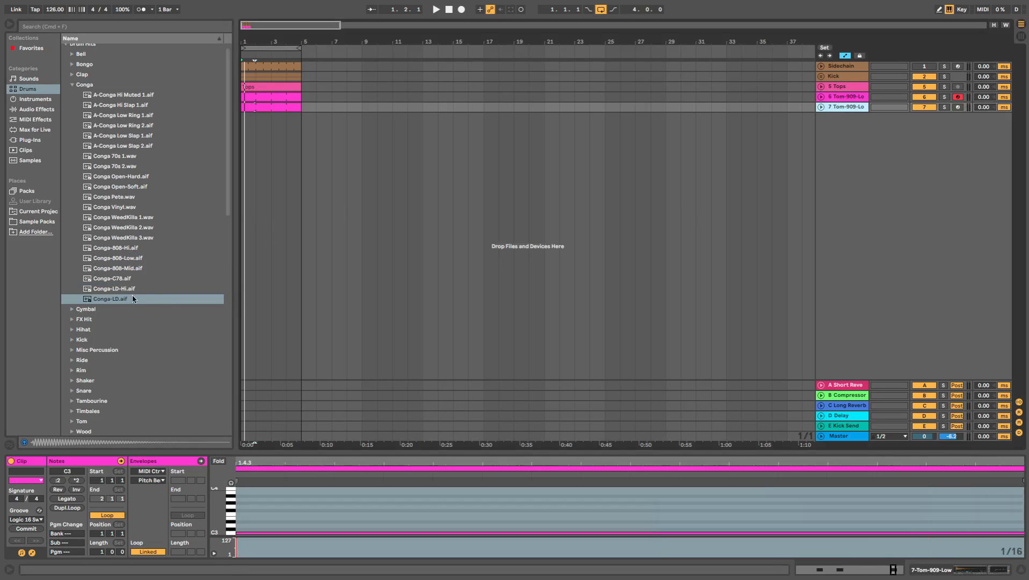
click(849, 110)
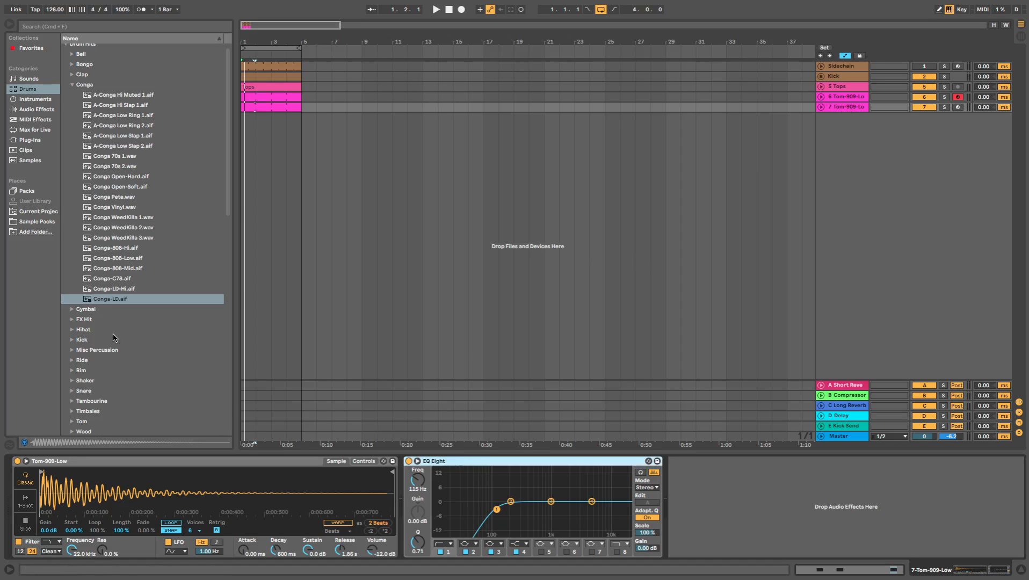
click(124, 303)
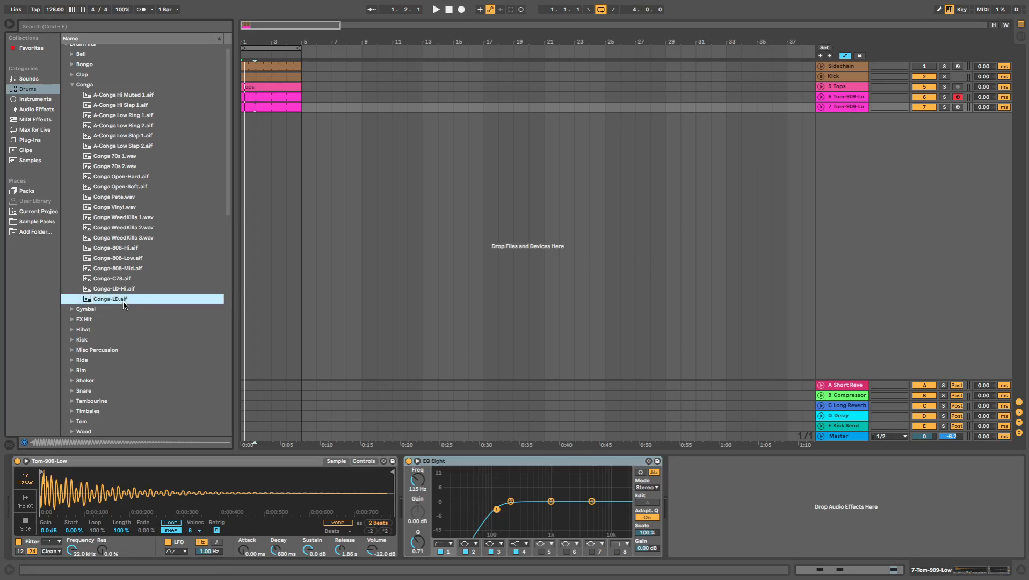
key(Return)
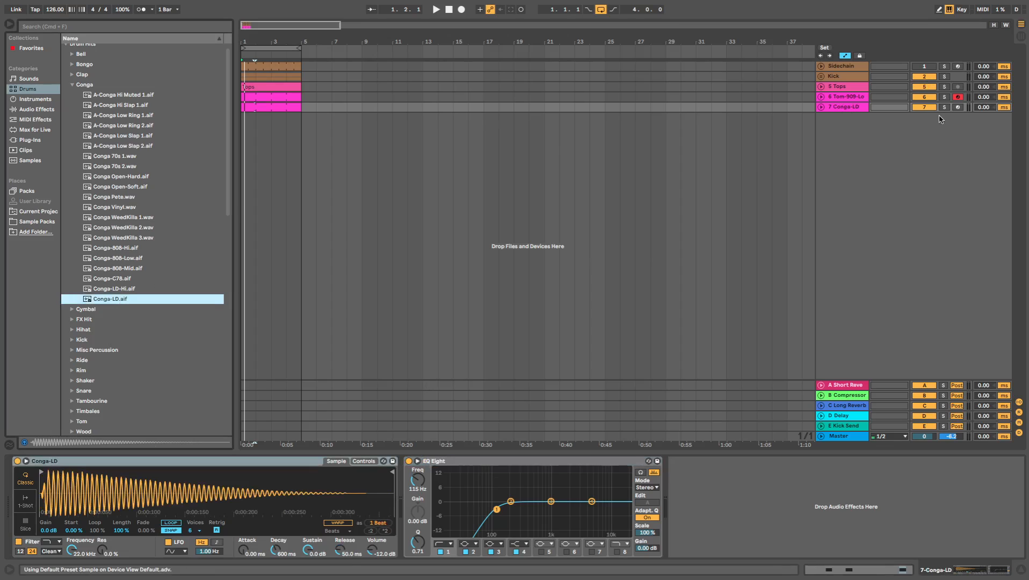
- Duplicate the conga clip's loop to a length of two bars and play it back
double_click(270, 108)
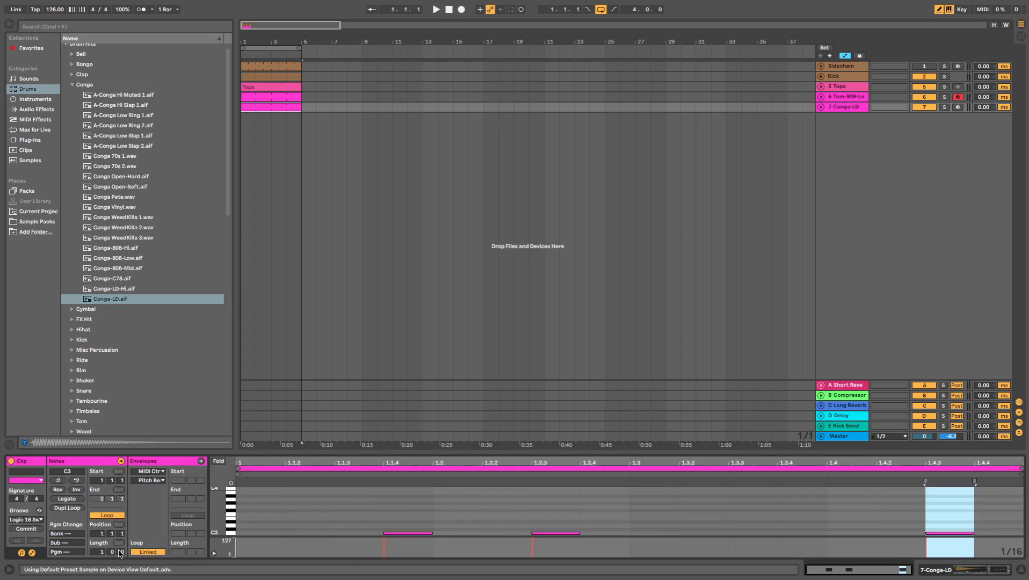
click(67, 507)
key(space)
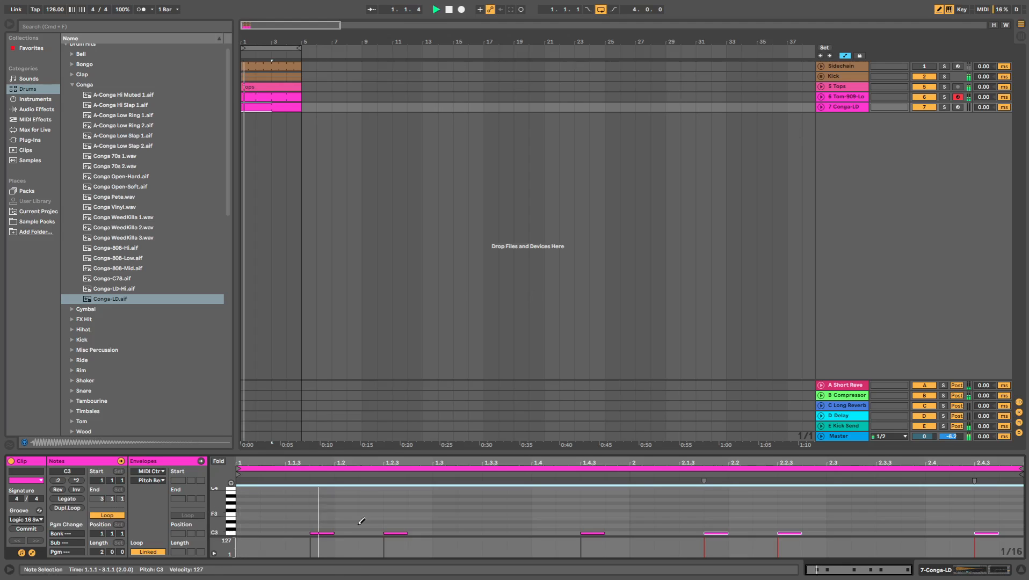
- Erase the copied tom notes from the conga clip and draw three consecutive 1/16 notes on C3 starting at beat 1.3
click(326, 533)
key(space)
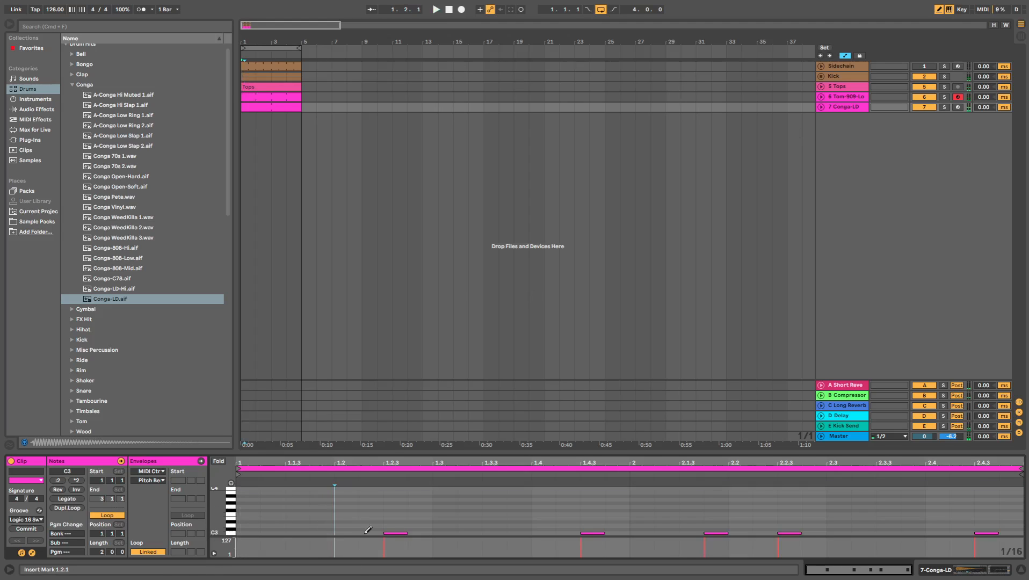
click(395, 532)
key(space)
drag(434, 533, 505, 533)
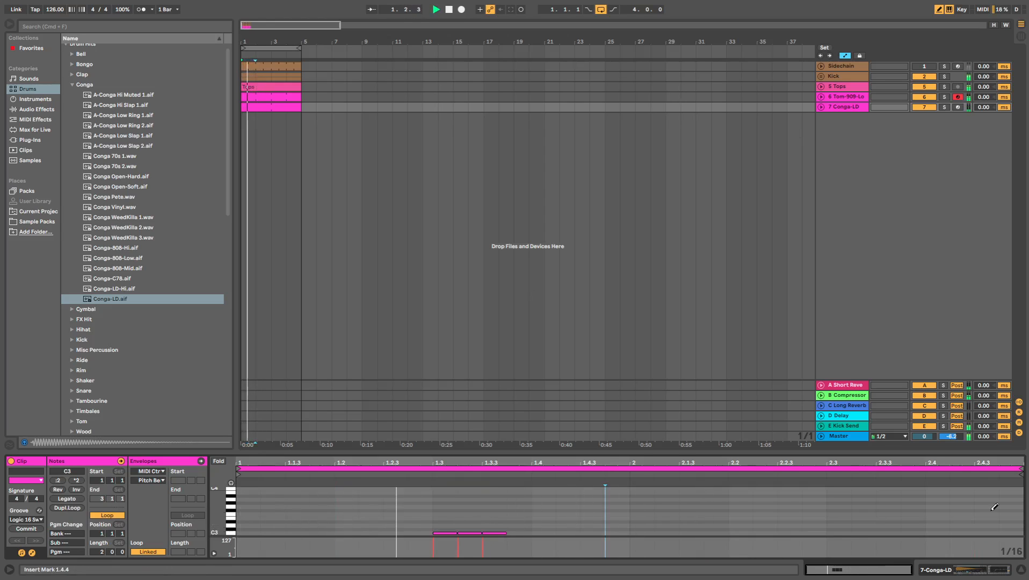
- Unfold the conga track and lower its volume to -24.0 dB
click(821, 107)
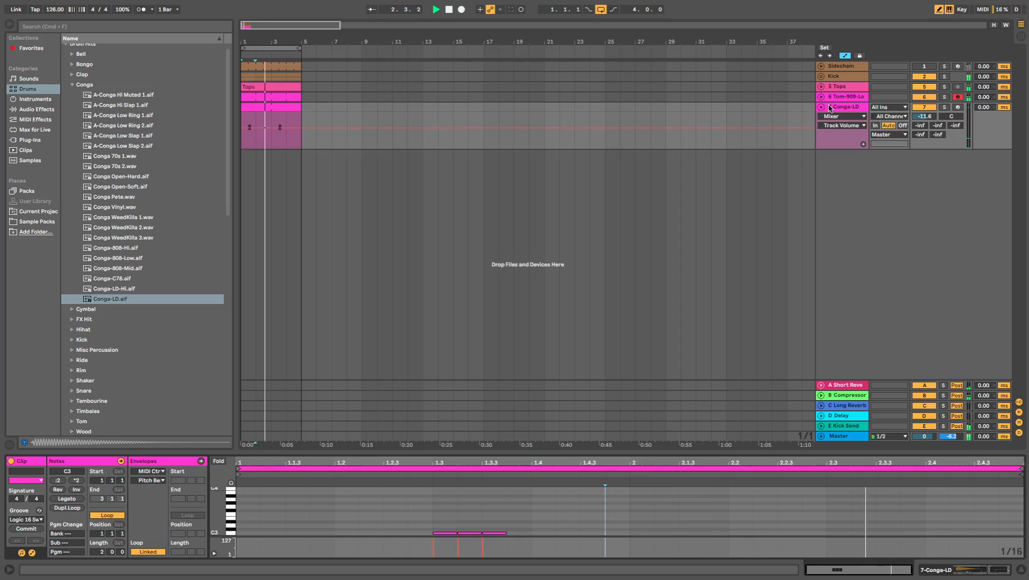
drag(924, 116, 923, 132)
- Lengthen the release of the conga sampler's amplitude envelope to 1.47 s
double_click(844, 107)
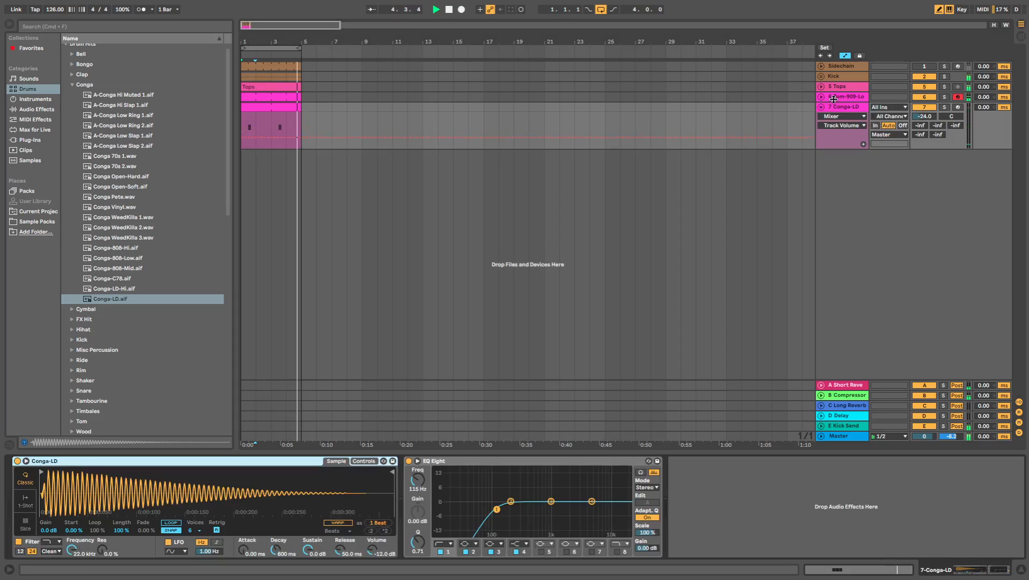
click(363, 461)
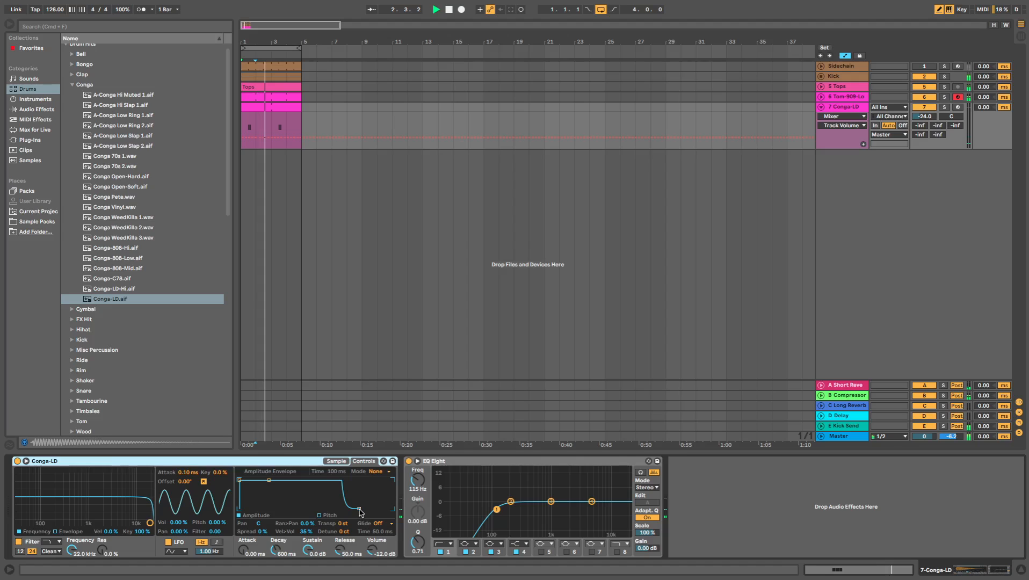
drag(358, 509, 375, 509)
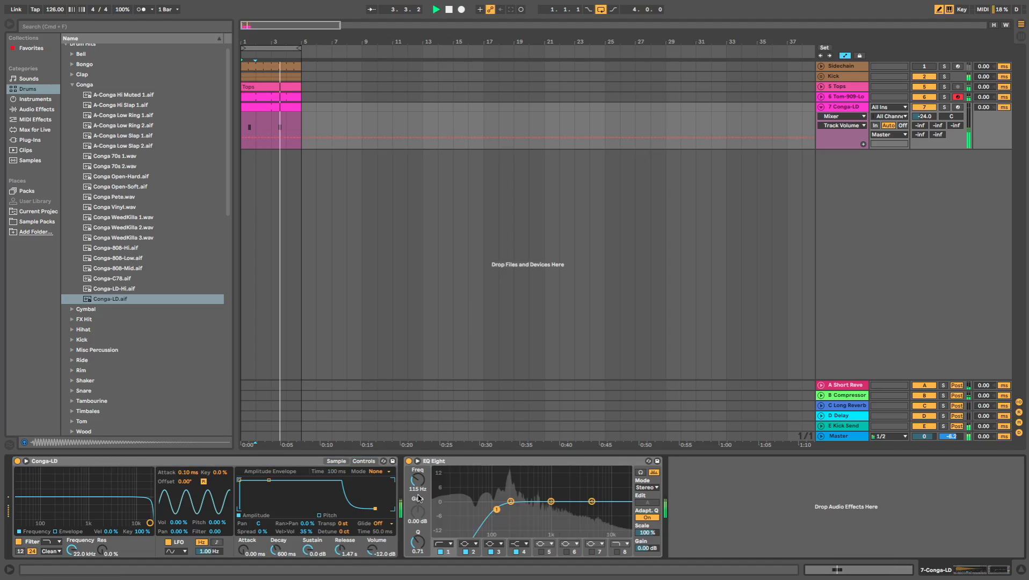
- Set the conga track's volume to -26.6 dB and listen to its pattern within the loop
drag(926, 117, 926, 123)
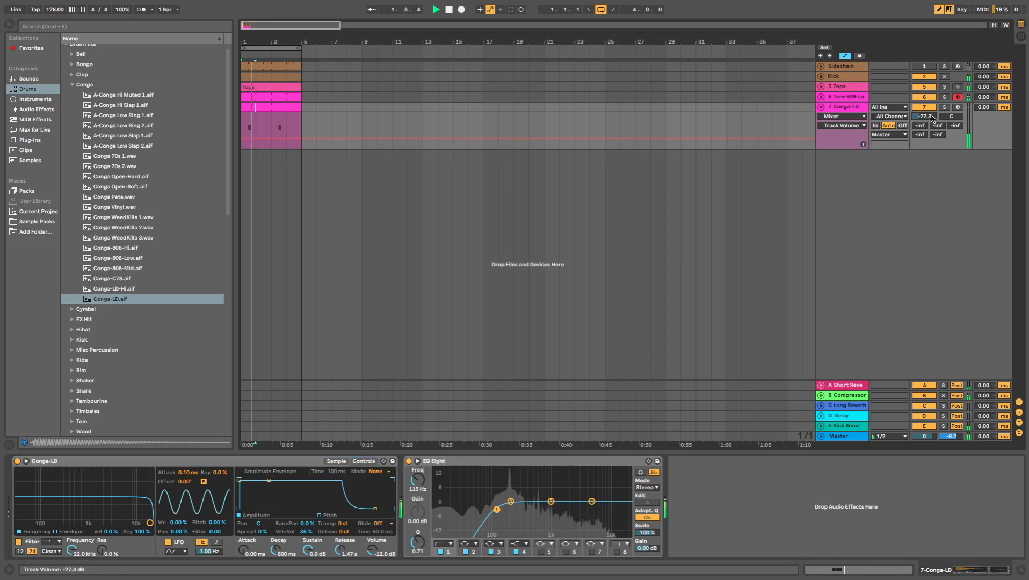
drag(932, 116, 933, 115)
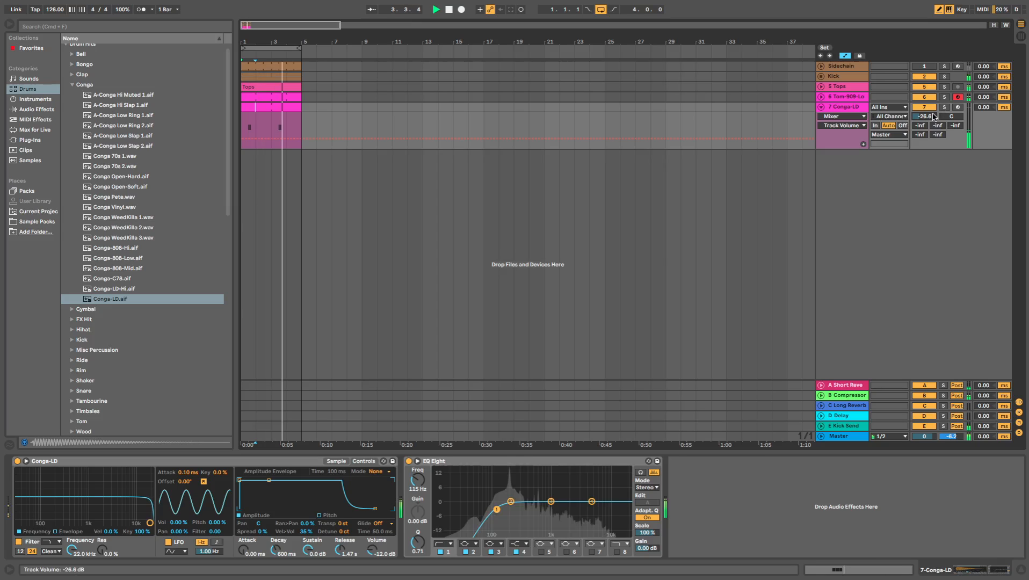
click(278, 109)
key(space)
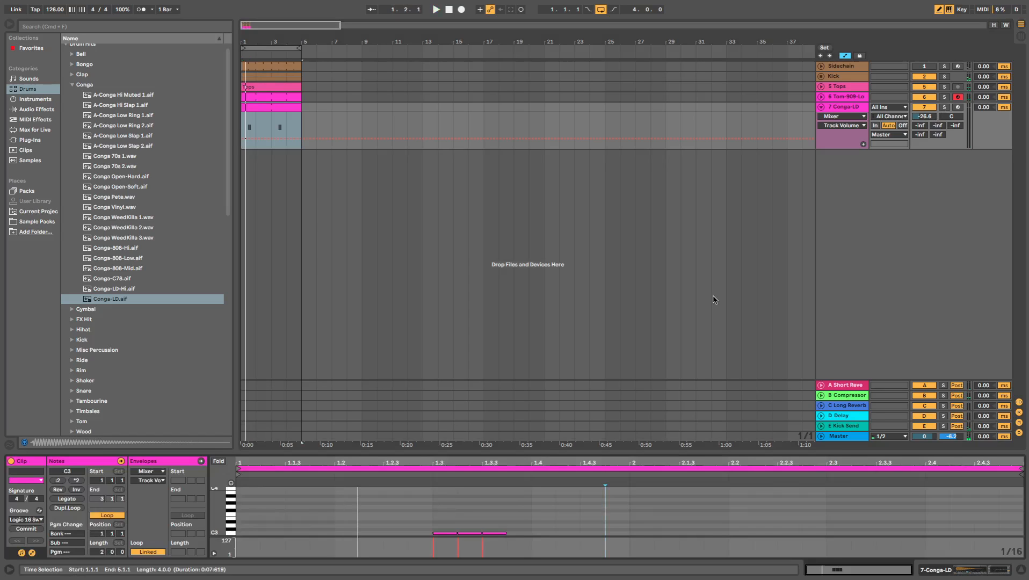
key(space)
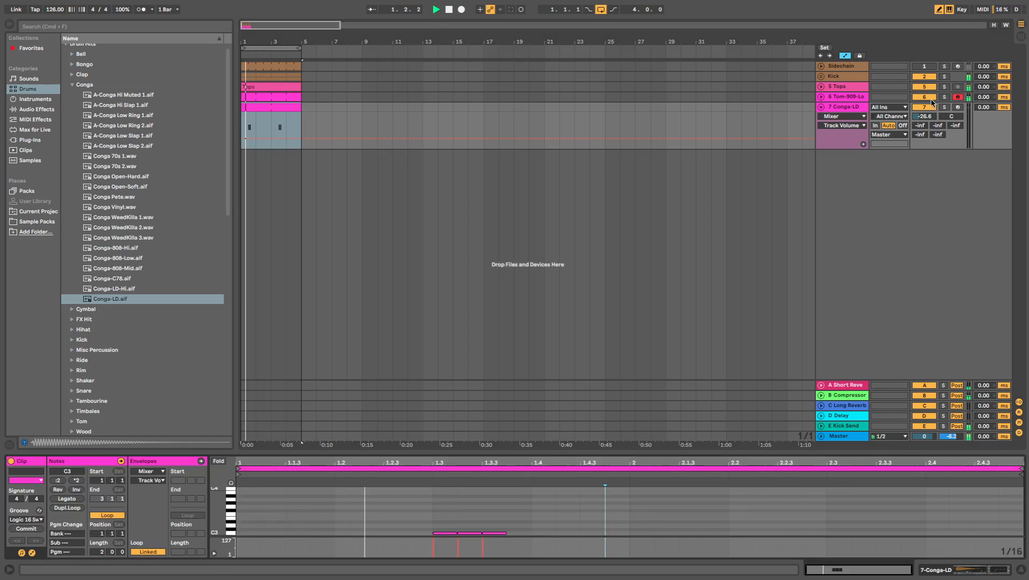
click(850, 110)
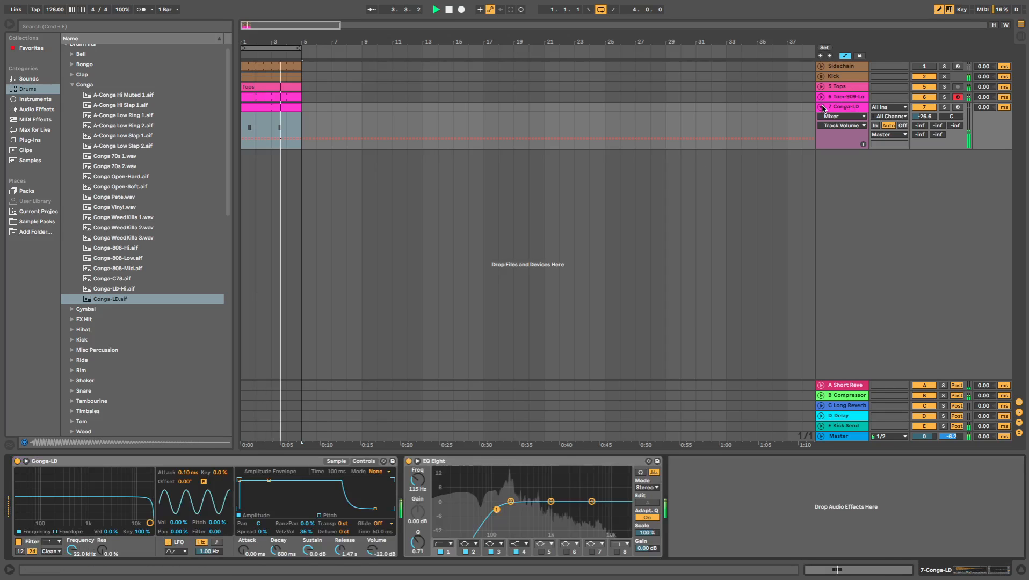
- Turn off draw mode, lower the velocities of the first two conga notes, and play the loop
double_click(285, 108)
key(space)
key(b)
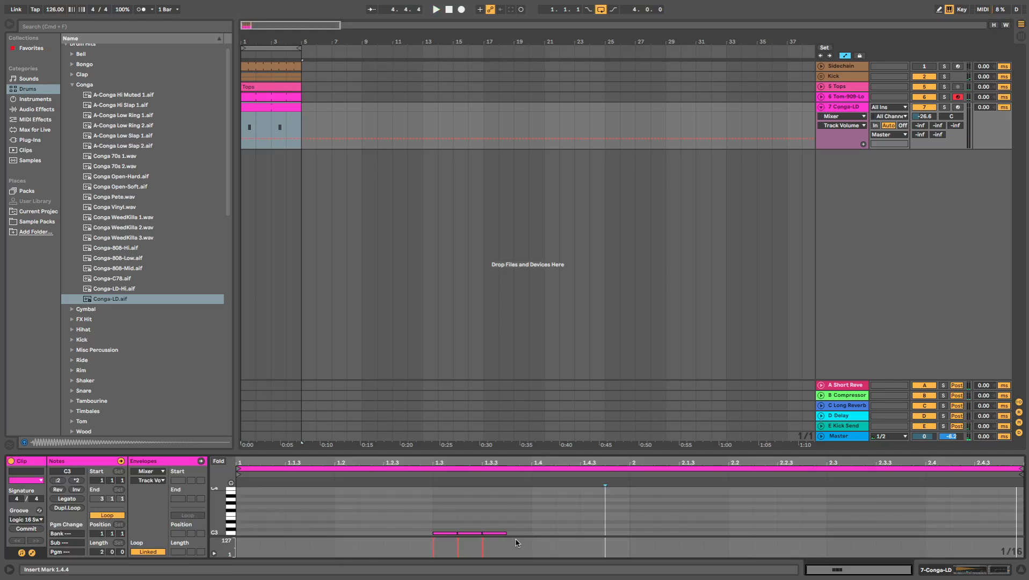
click(434, 534)
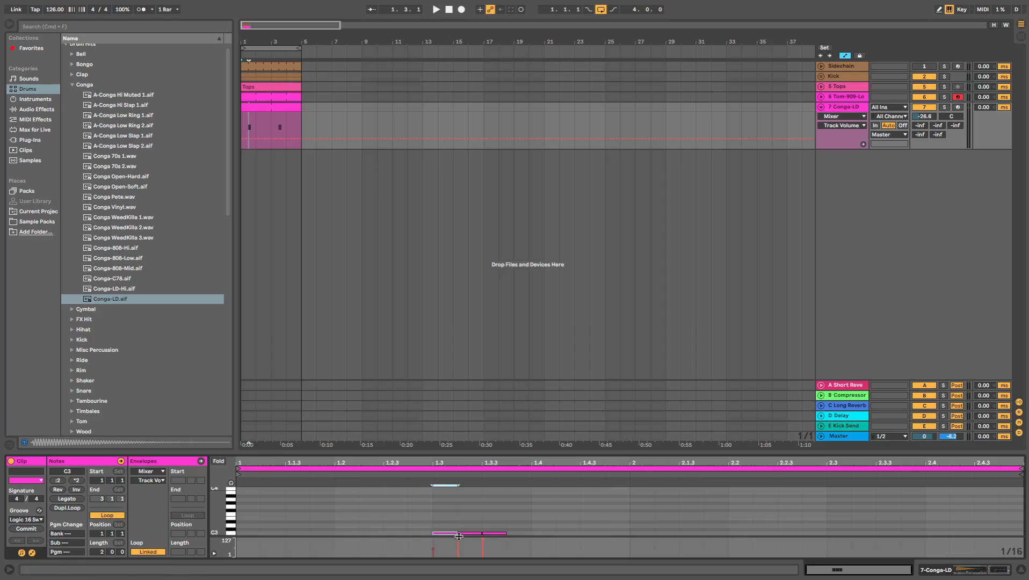
drag(458, 540, 457, 542)
key(space)
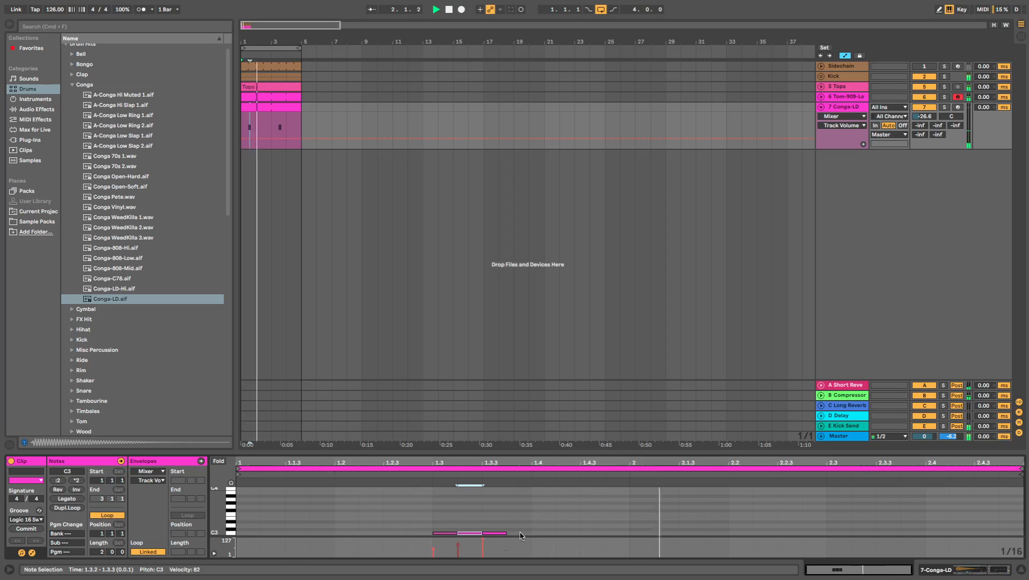
click(821, 107)
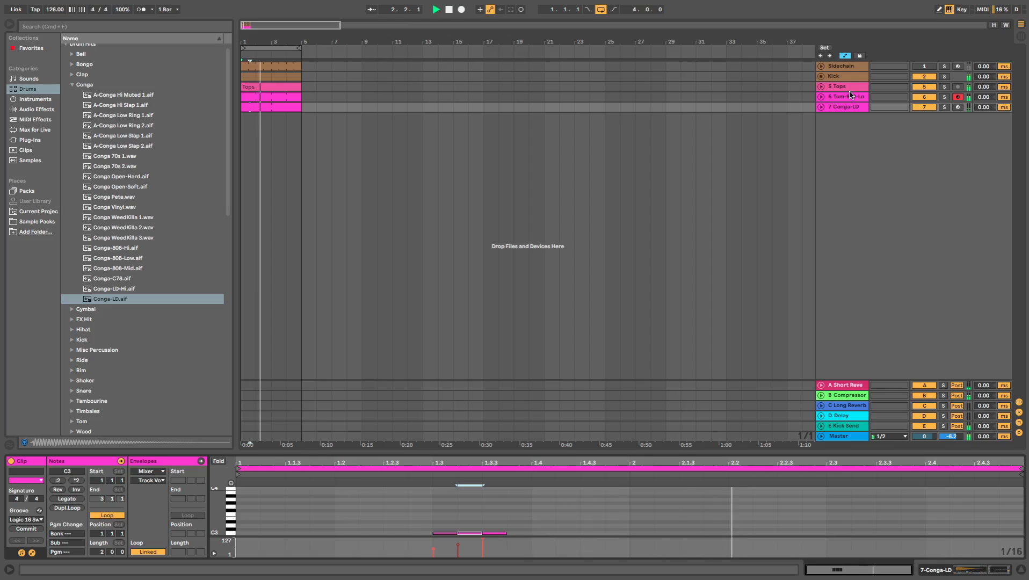
click(821, 107)
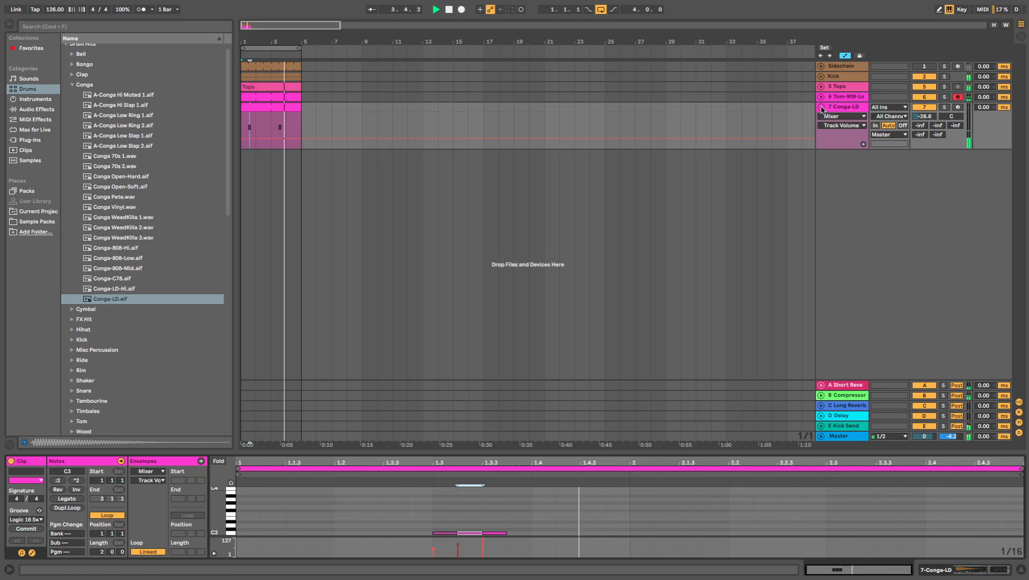
- Stop playback, add a Compressor after the EQ Eight on the conga track, and expand its sidechain settings
click(859, 106)
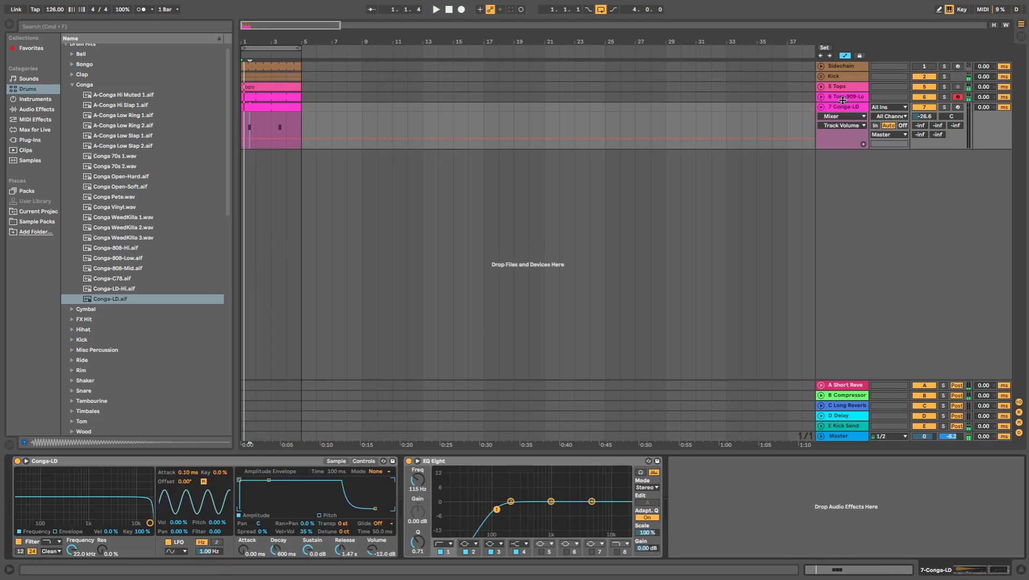
key(space)
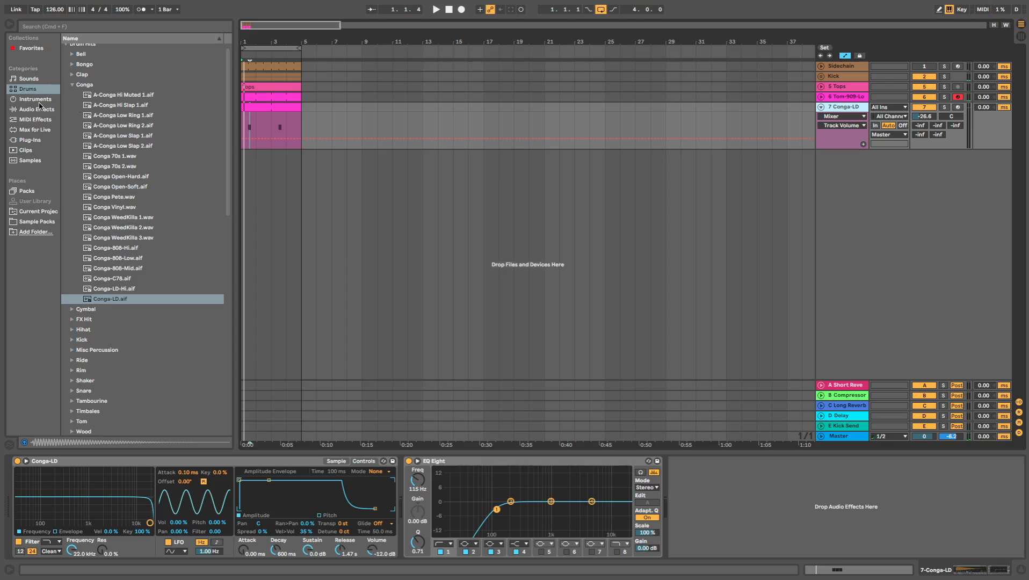
double_click(286, 107)
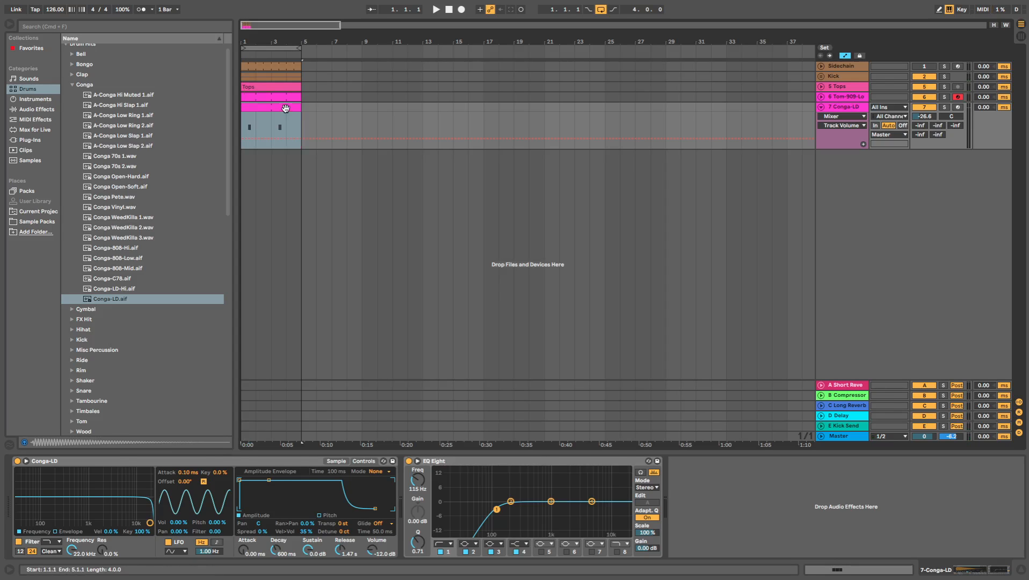
click(30, 110)
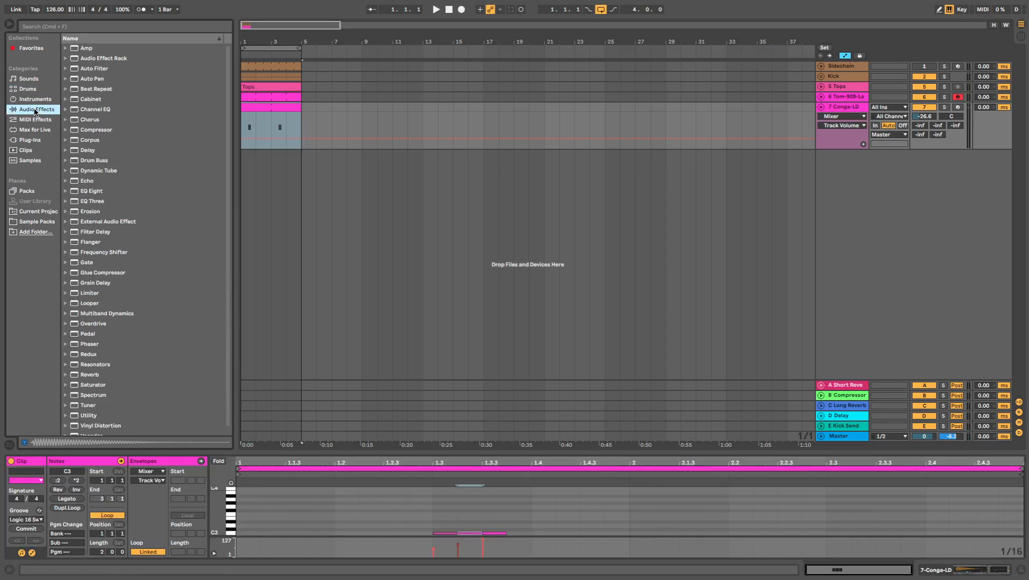
double_click(93, 130)
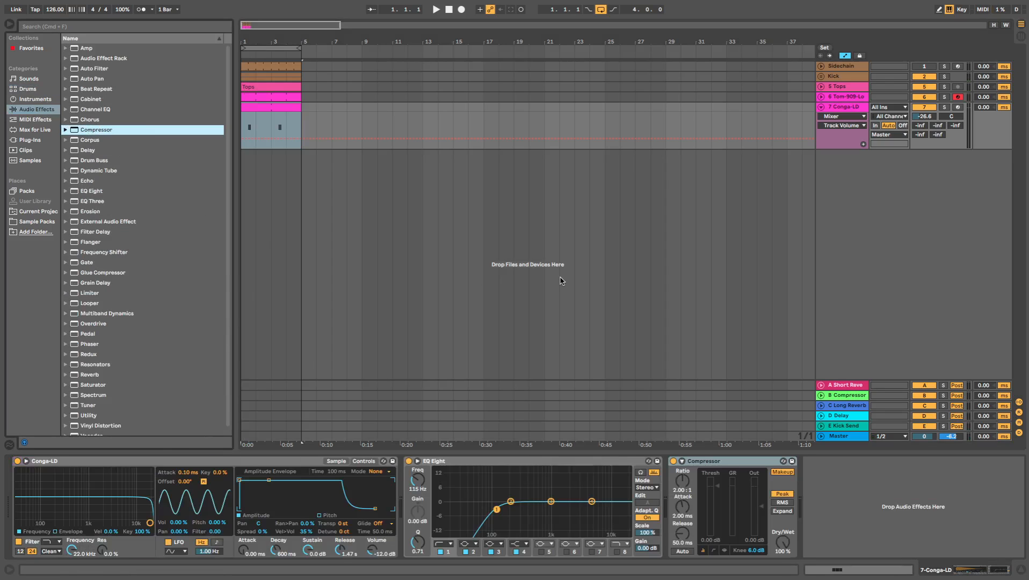
click(681, 461)
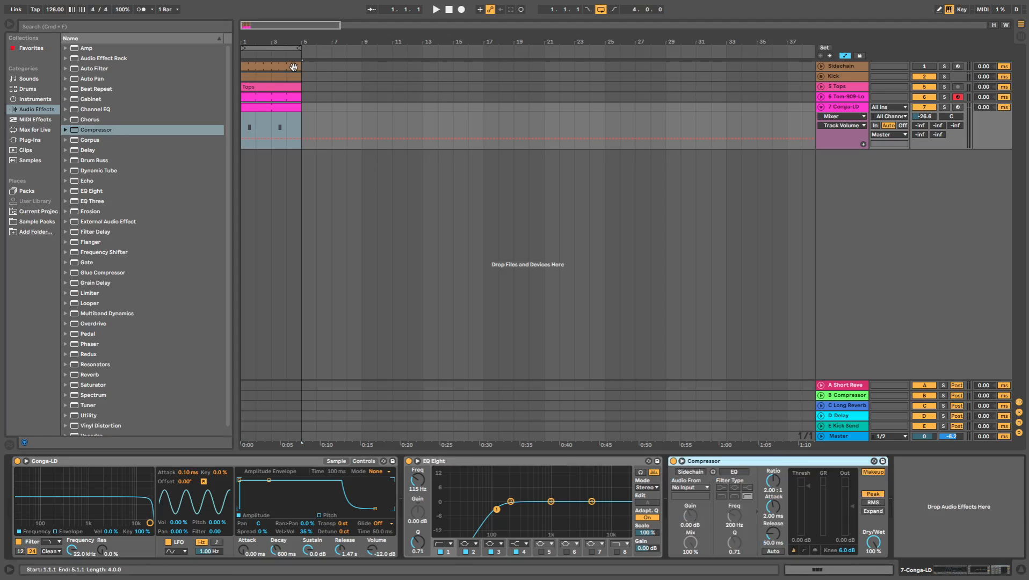
- Examine the Sidechain track's kick clip and 909 Core Kit instrument, and listen to the track soloed
click(294, 67)
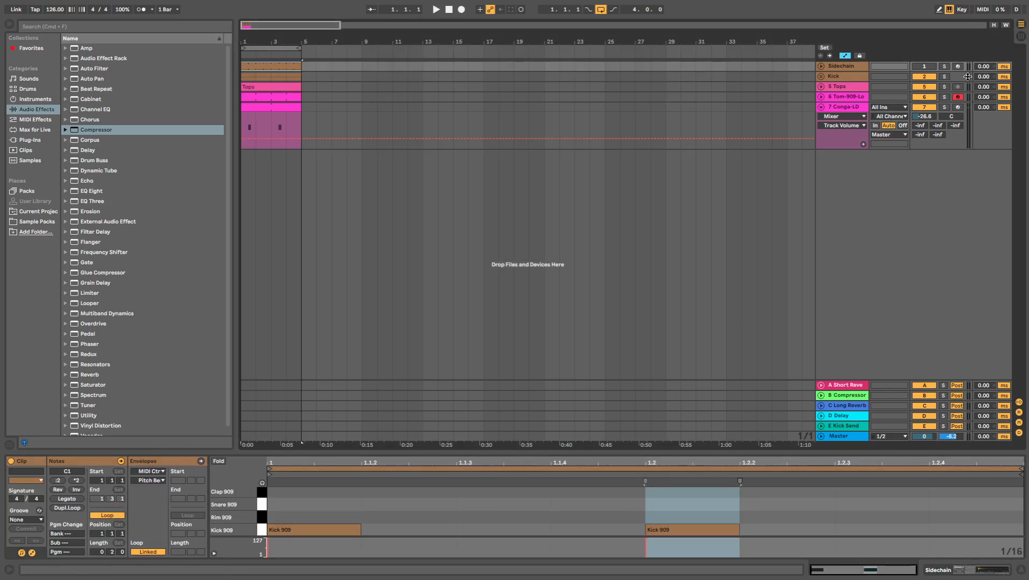
click(821, 67)
click(833, 71)
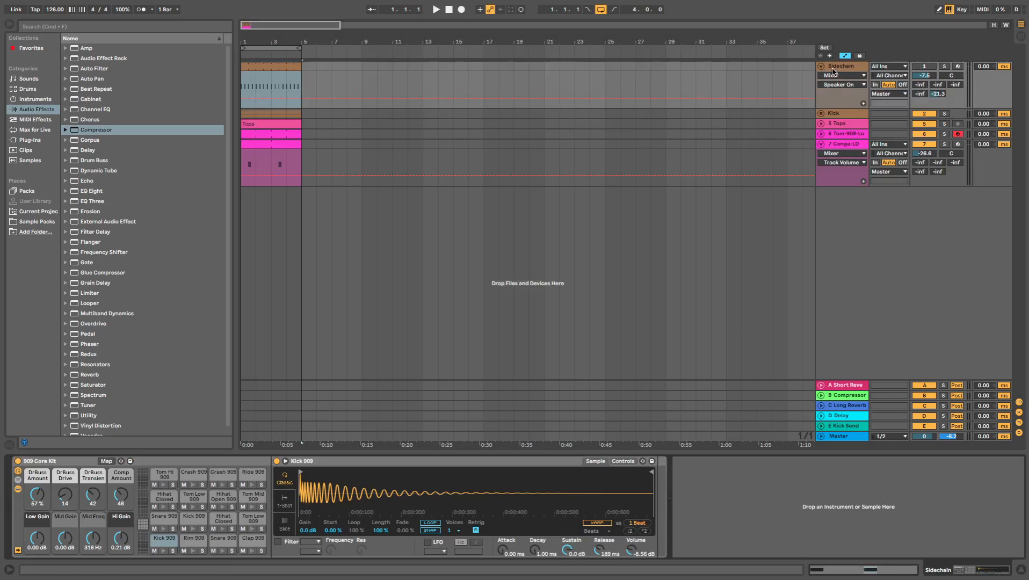
double_click(290, 67)
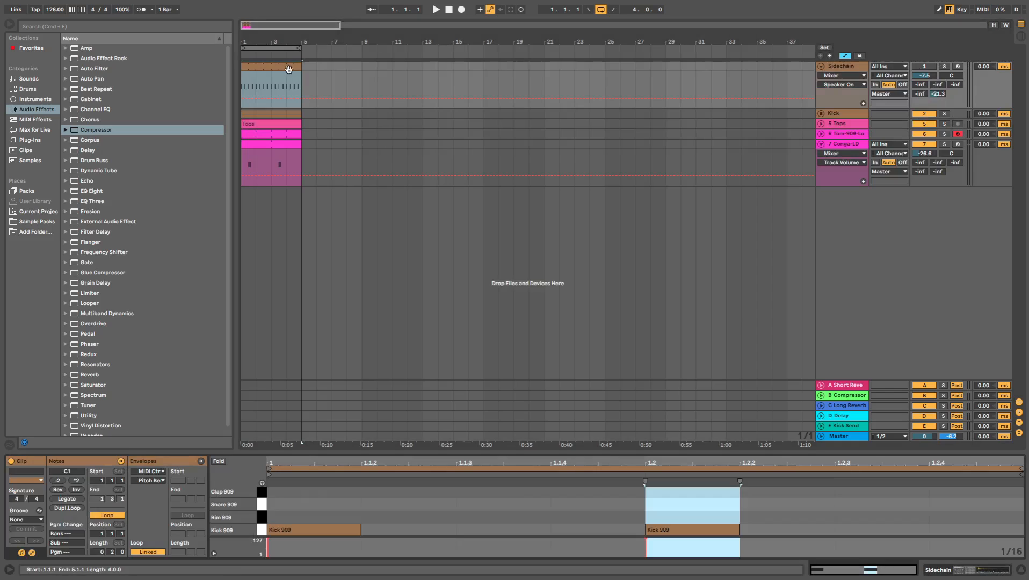
key(space)
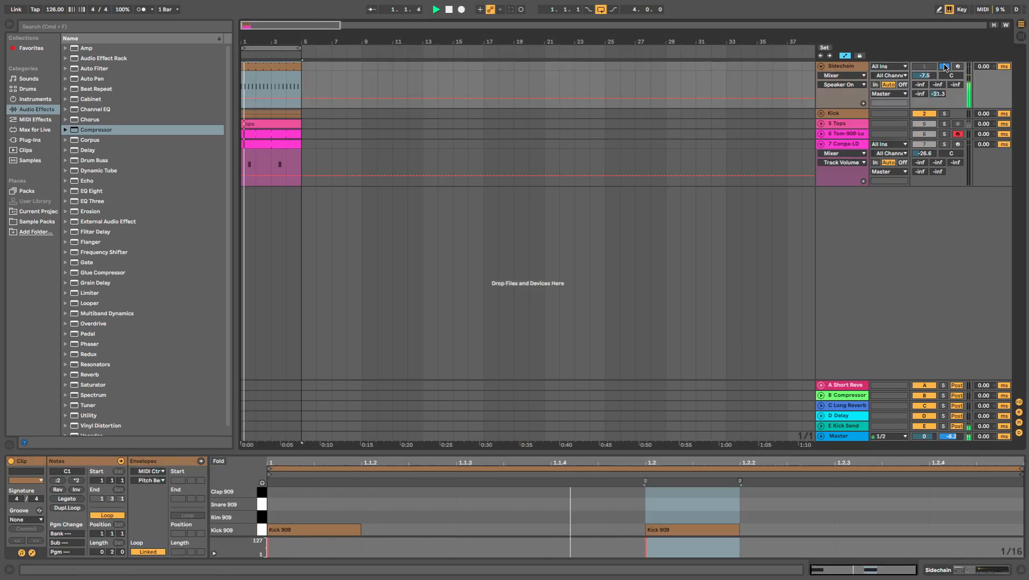
click(945, 66)
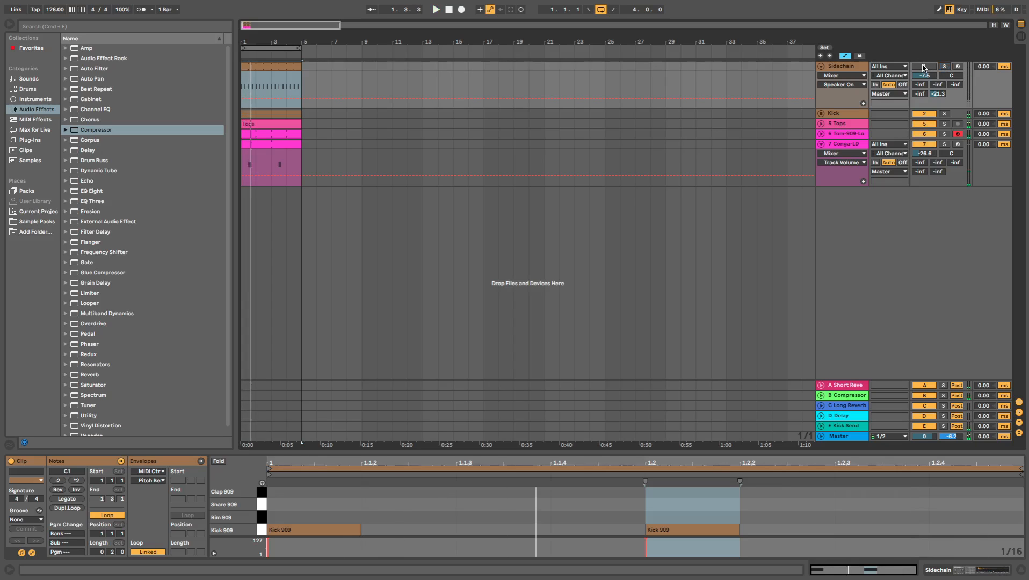
click(923, 68)
- Play the loop of kick, tops, tom and conga from its start and collapse the Conga-LD track
drag(303, 114, 278, 116)
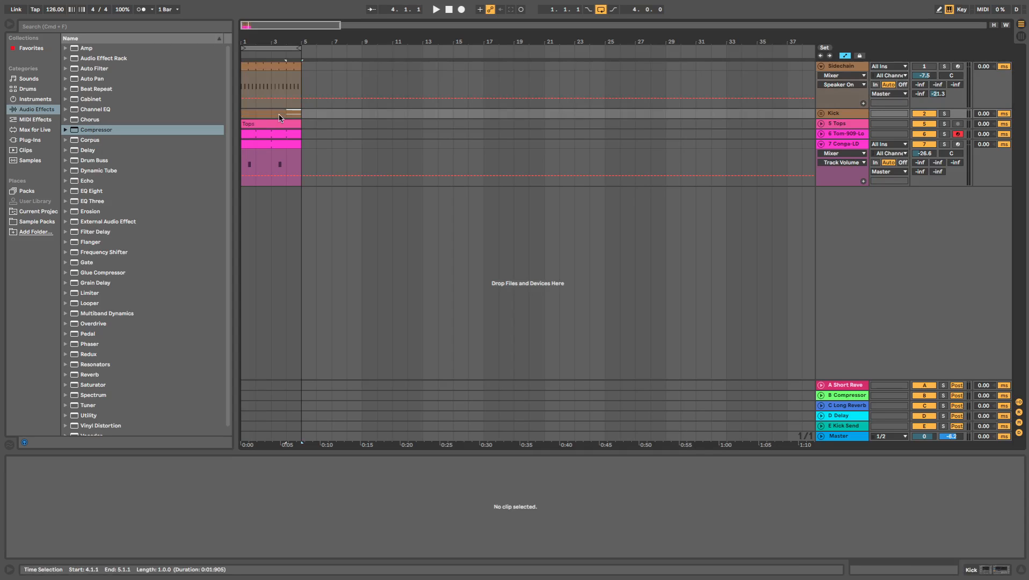
drag(299, 67, 280, 86)
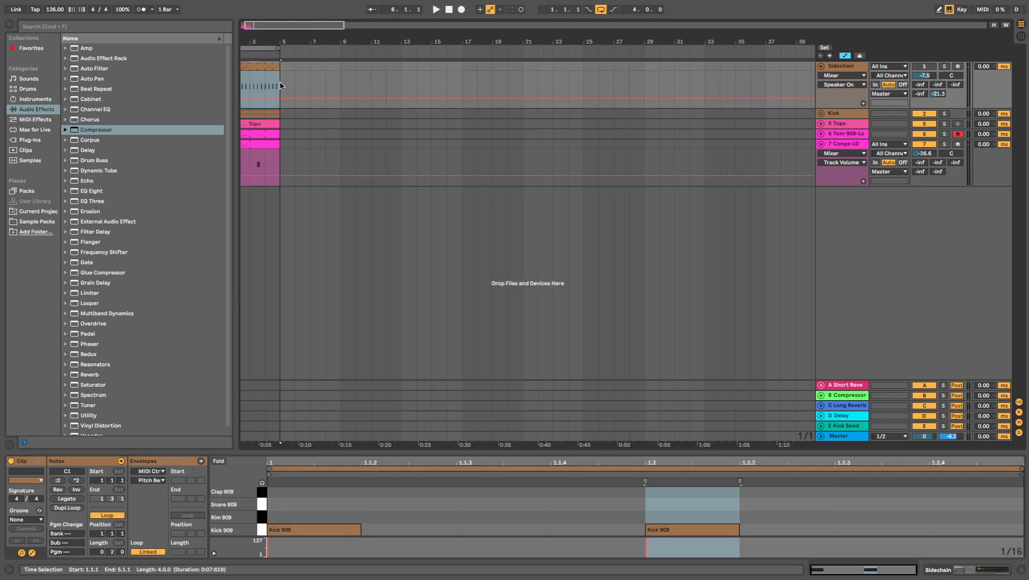
drag(324, 25, 392, 17)
key(space)
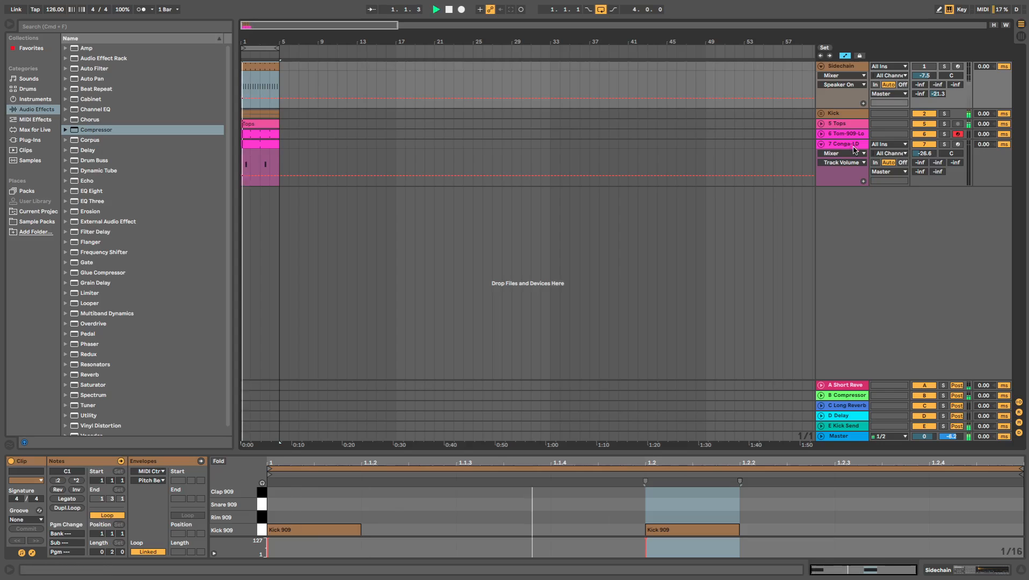
click(858, 145)
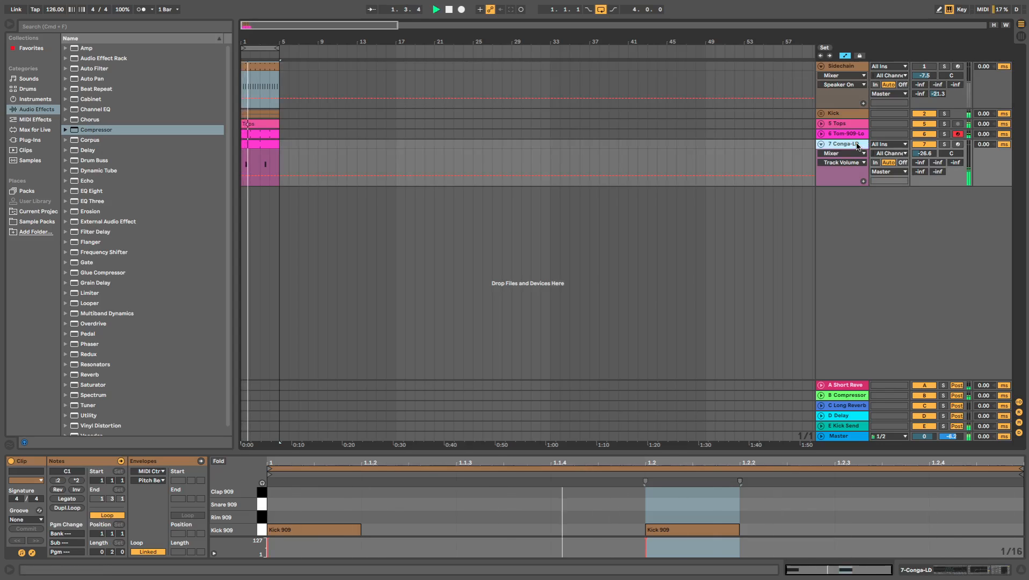
click(821, 144)
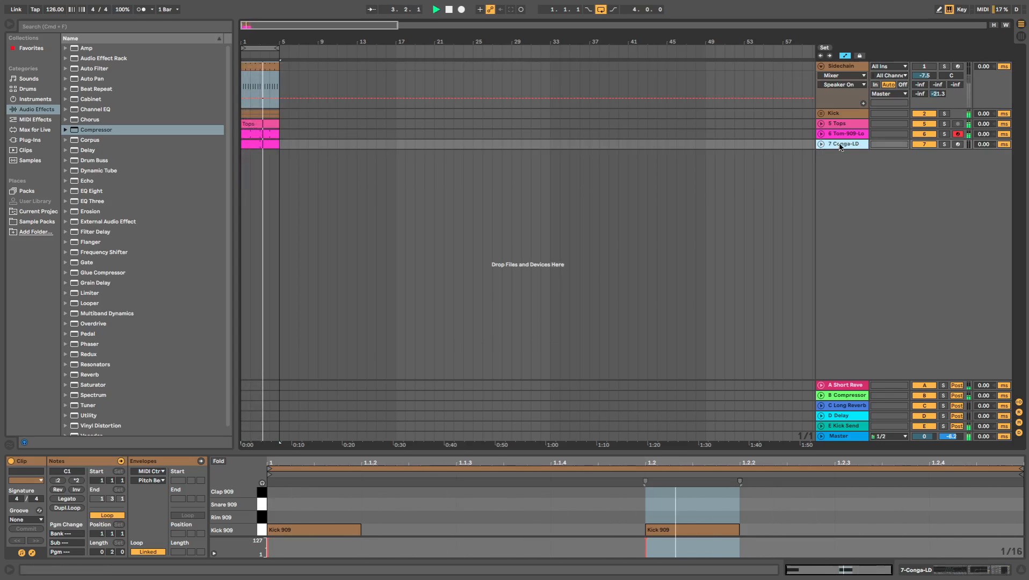
- Examine the patterns and device chains of the Tom-909-Low and Conga-LD tracks during playback, and stop the loop
click(820, 134)
drag(921, 143, 929, 146)
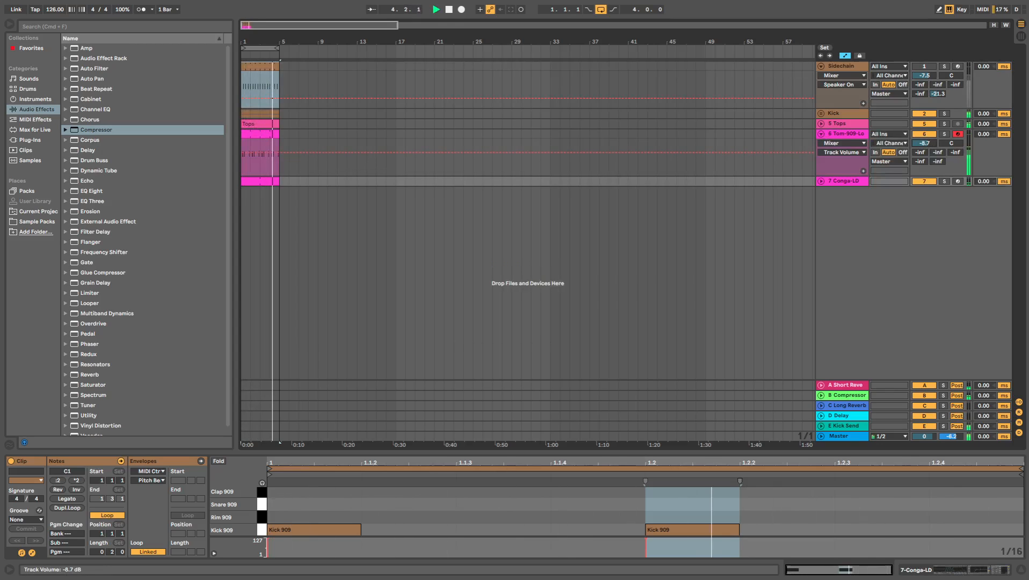
click(820, 181)
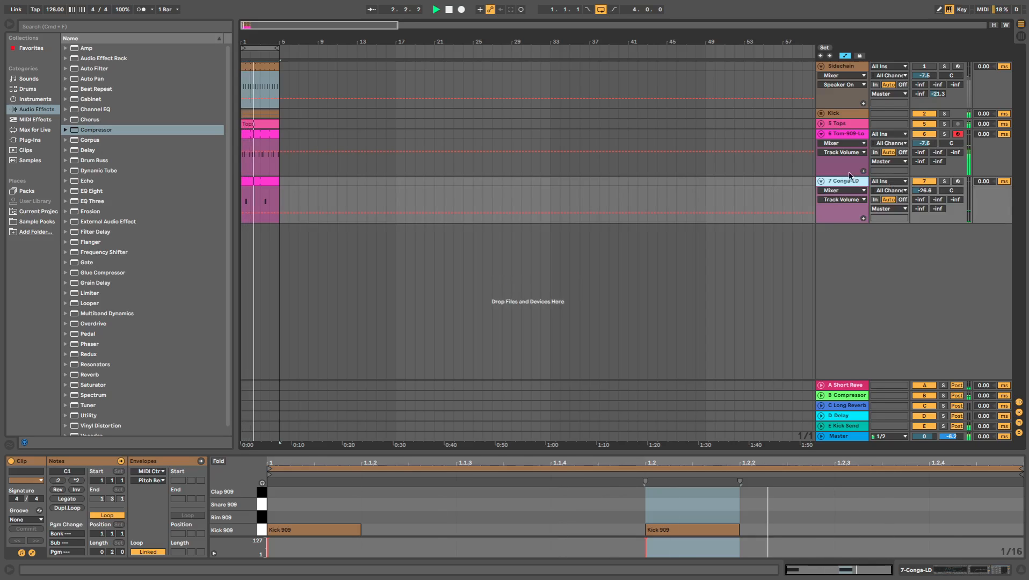
click(820, 133)
click(821, 144)
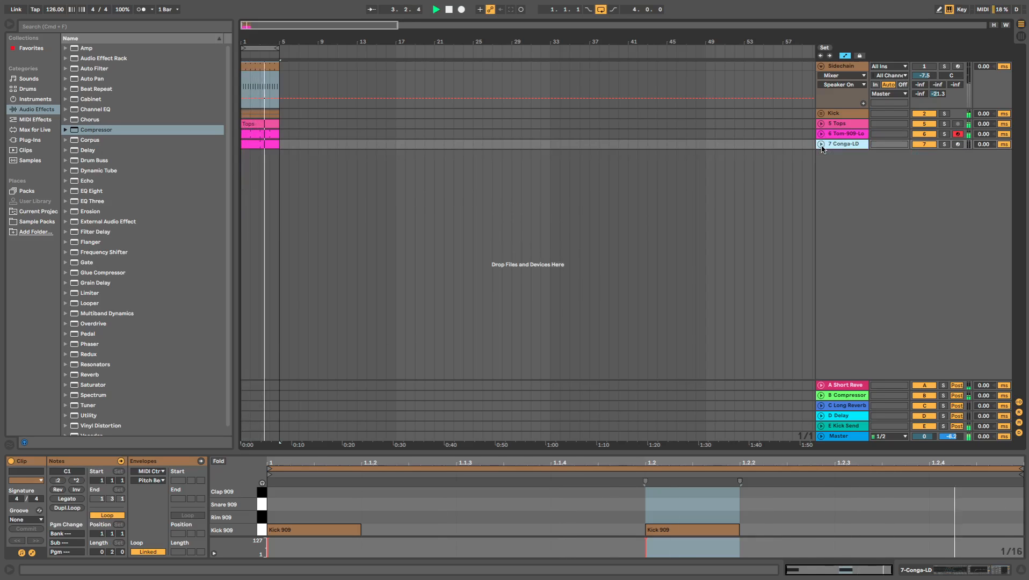
click(828, 147)
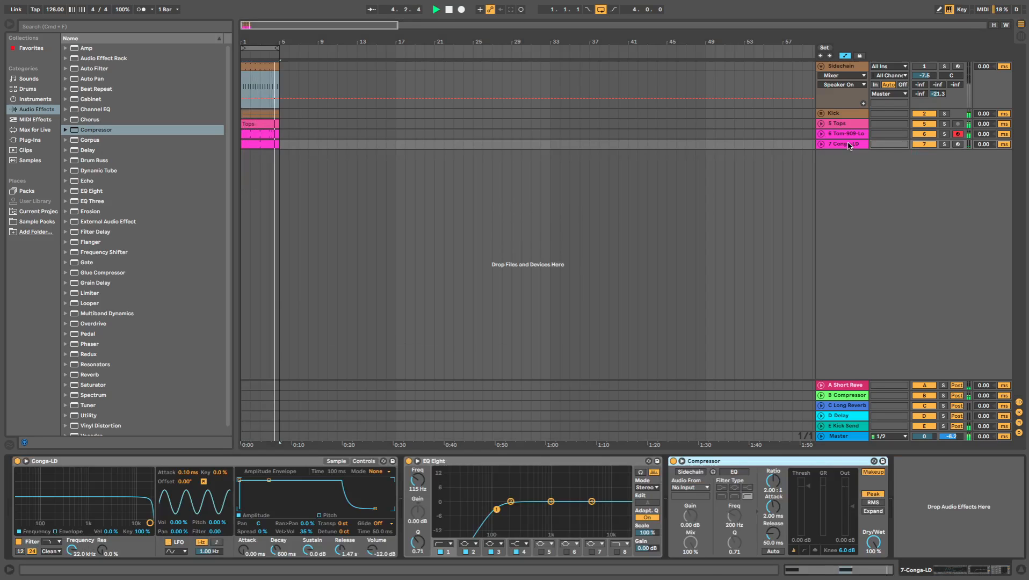
click(842, 133)
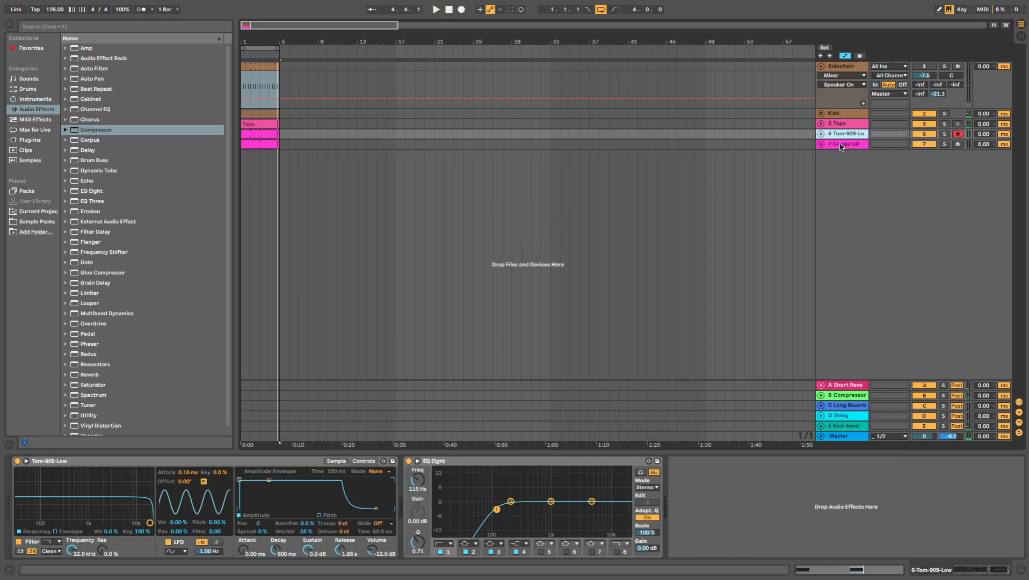
click(839, 144)
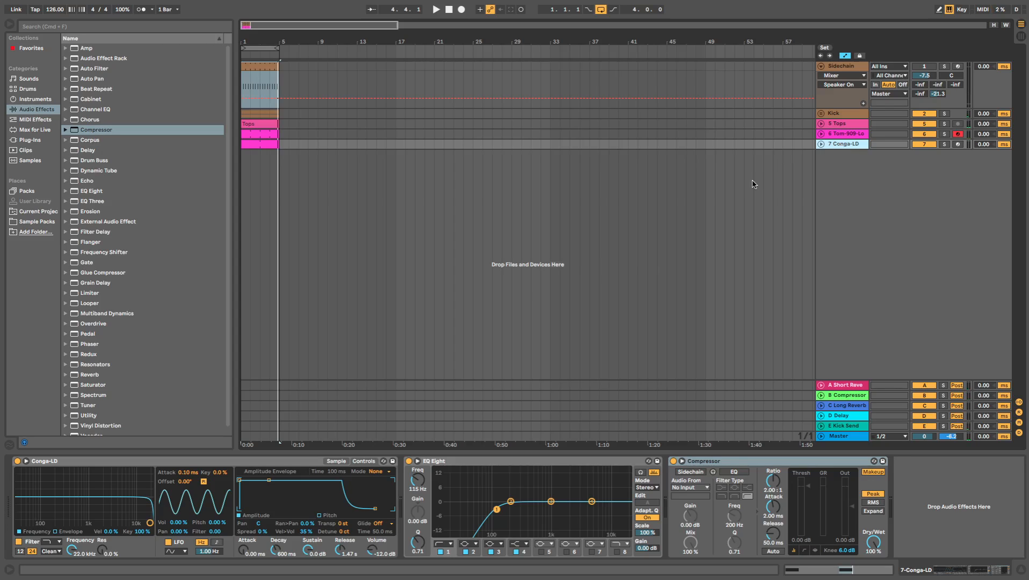
- Add a MIDI track below Conga-LD and search the instruments for "sub"
double_click(703, 157)
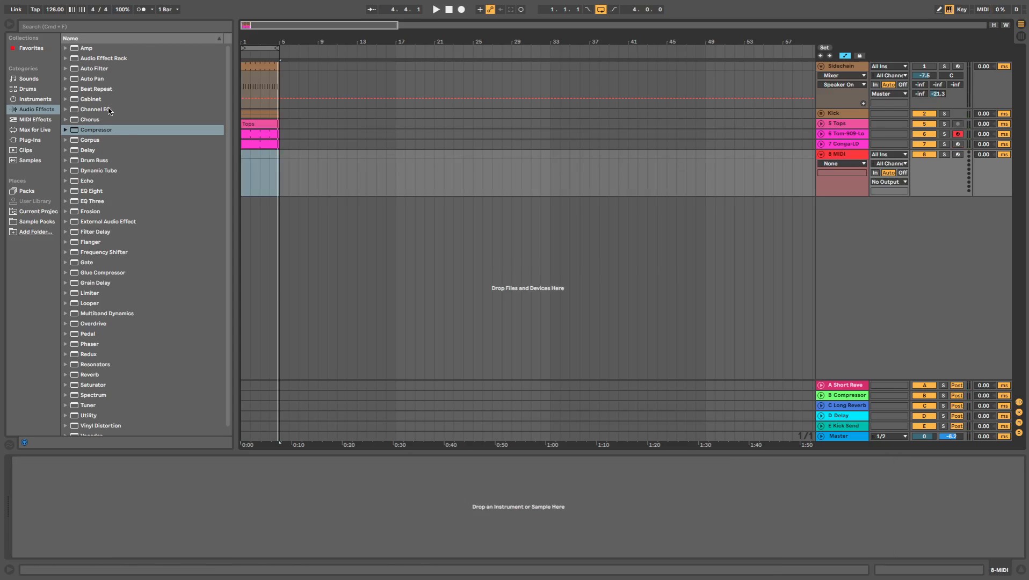
click(83, 29)
text(sub)
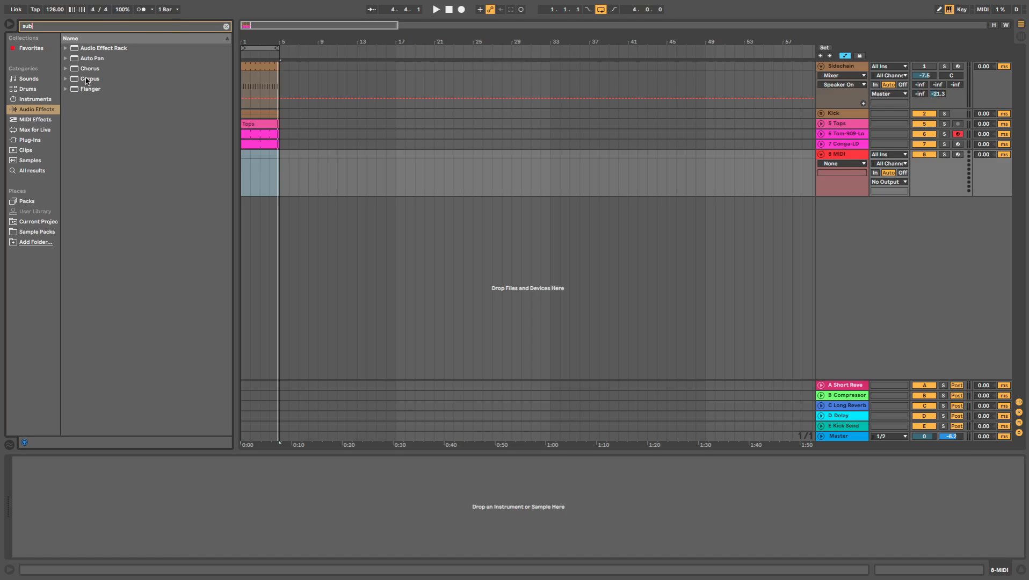
click(38, 91)
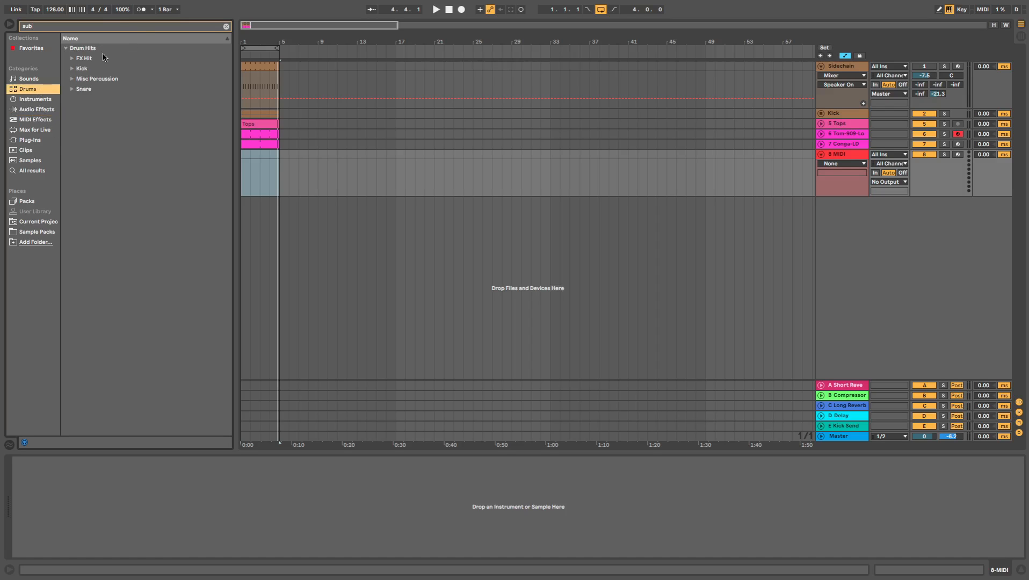
click(34, 99)
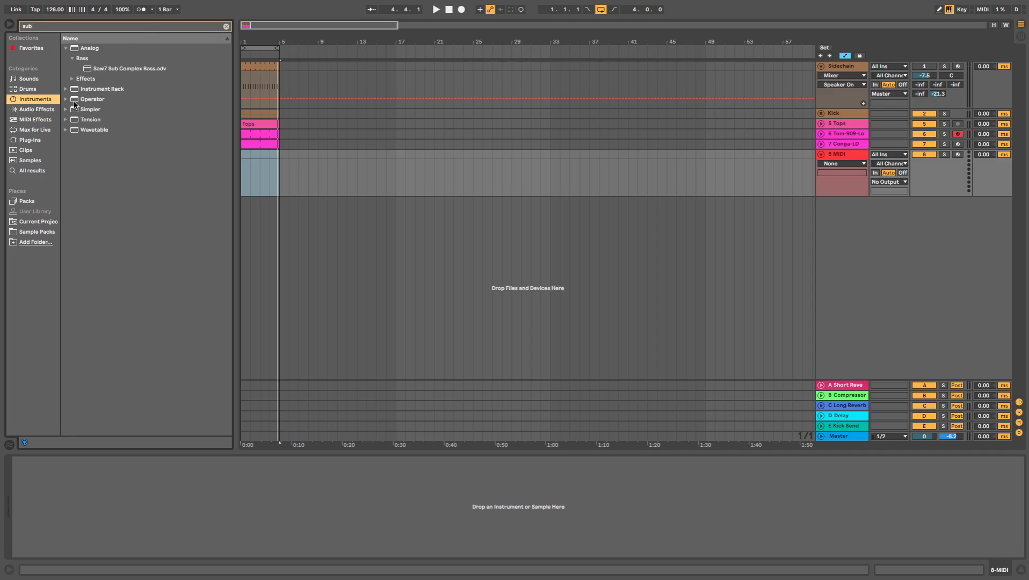
- Load Operator's Sub2 Sine Bass preset onto the new MIDI track and create a one-bar clip at bar 1
click(65, 99)
click(73, 91)
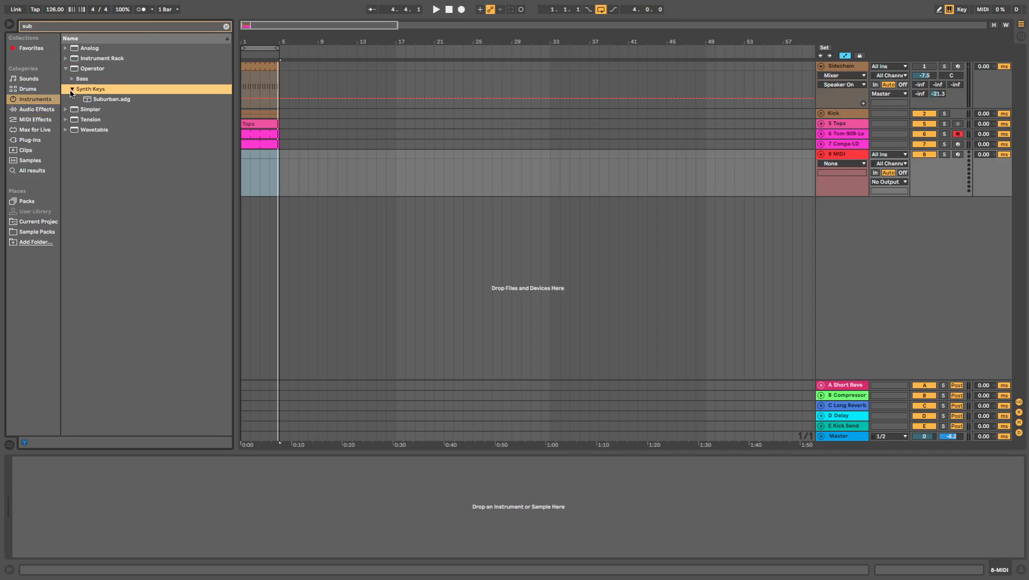
click(72, 79)
click(119, 110)
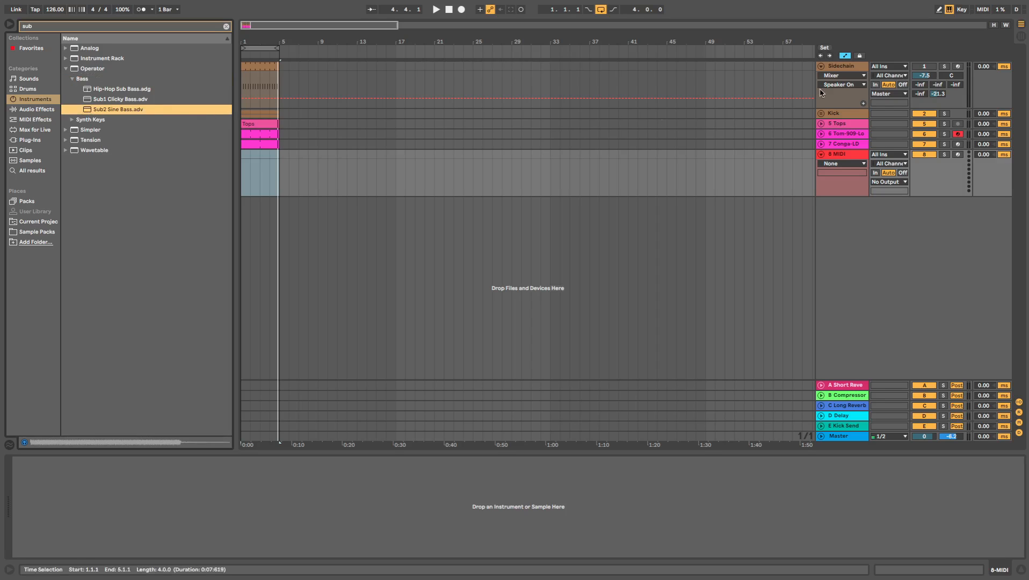
click(839, 155)
click(141, 111)
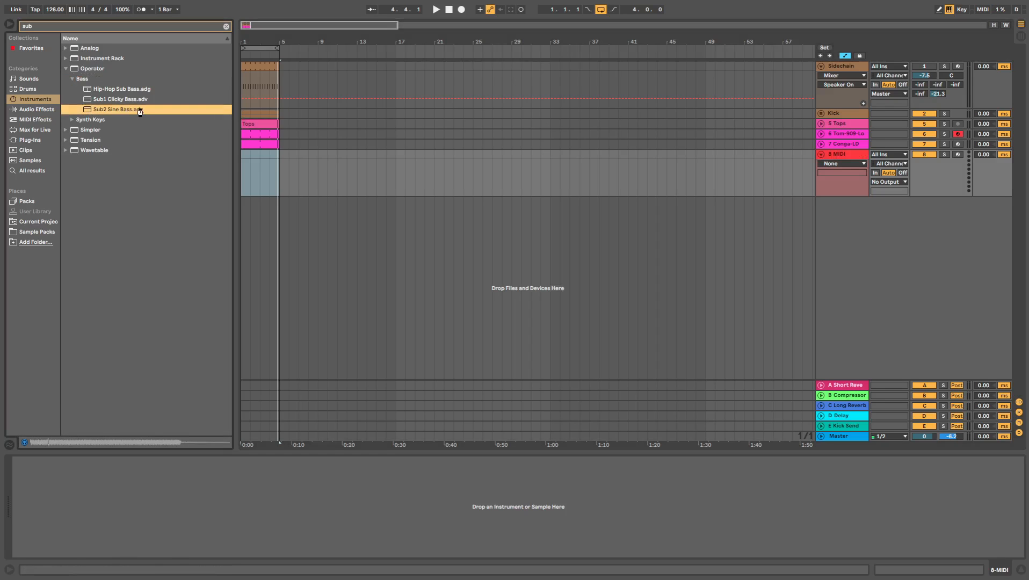
double_click(139, 111)
click(250, 170)
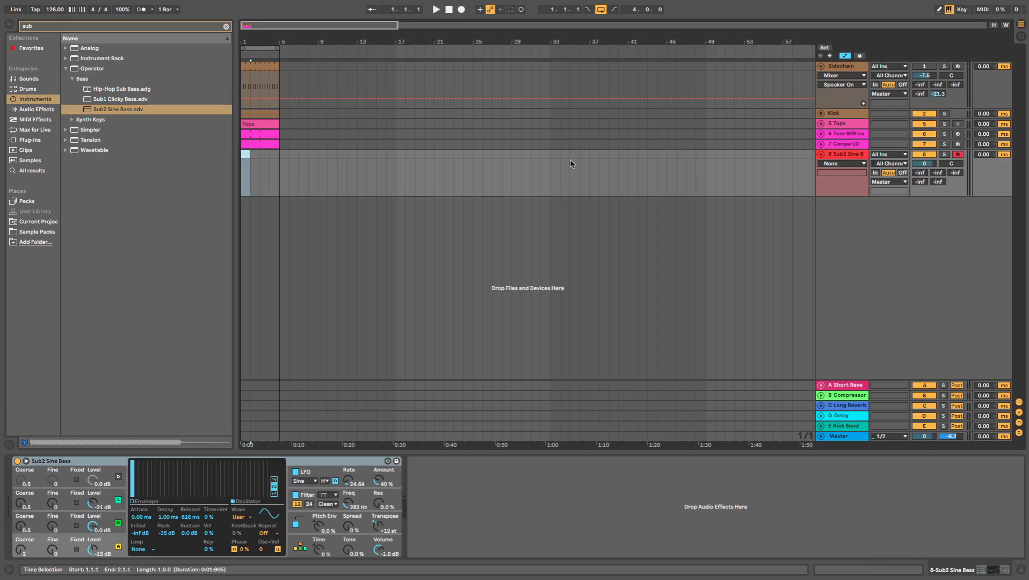
- Sidechain the Conga-LD Compressor to the Sidechain track, with a 0.17 ms attack and a -17.9 dB threshold
click(847, 144)
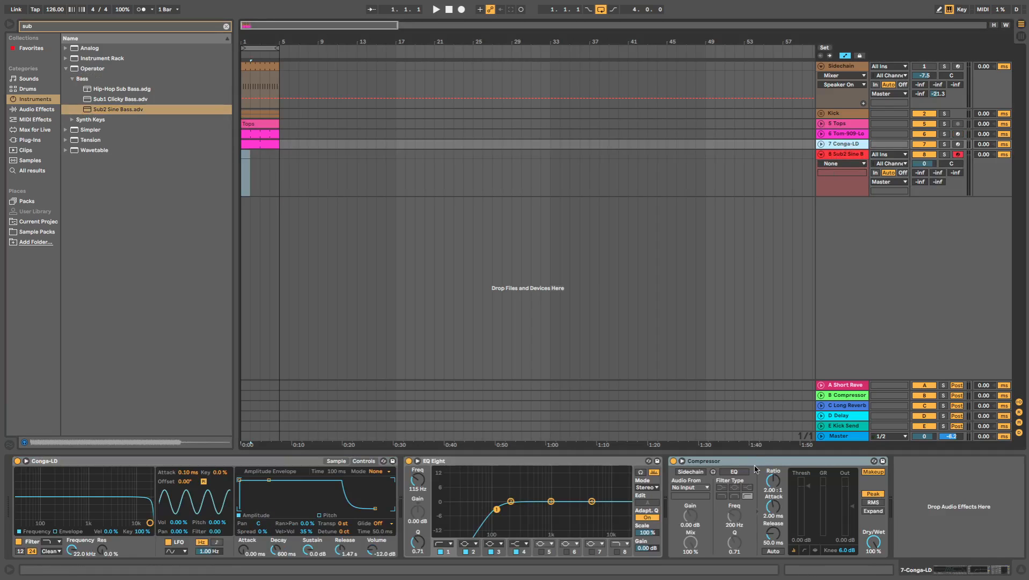
click(692, 488)
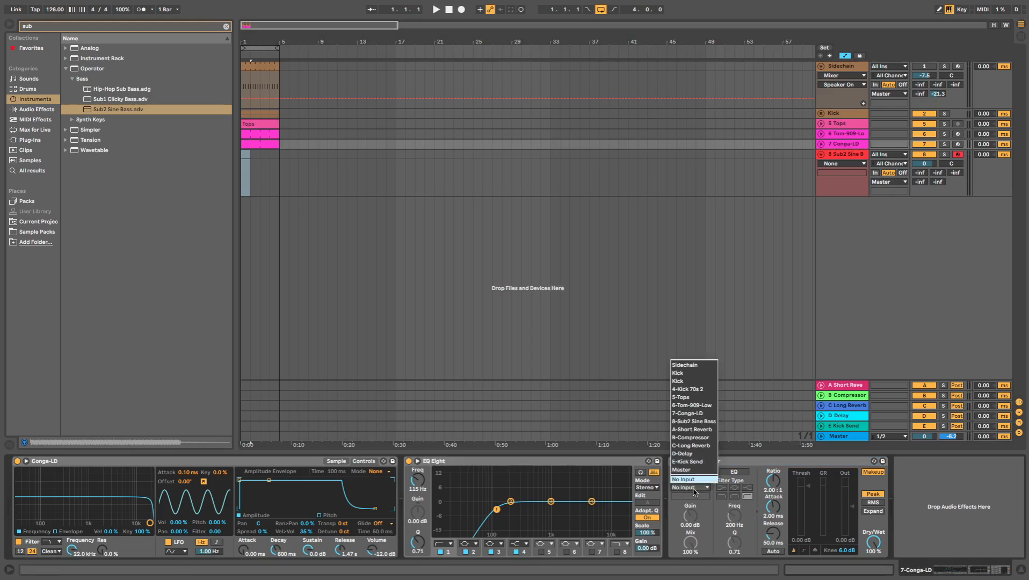
key(Return)
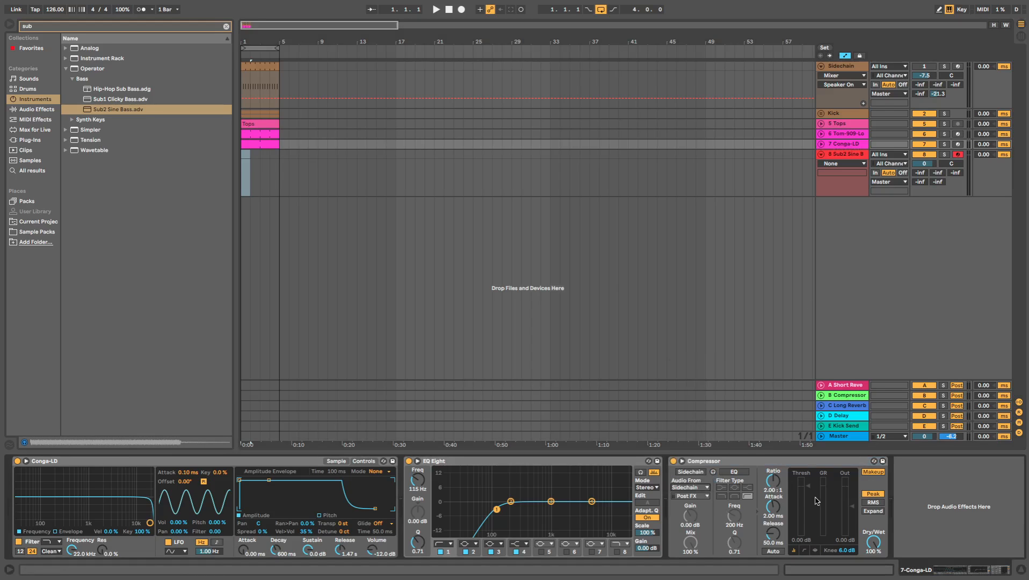
key(space)
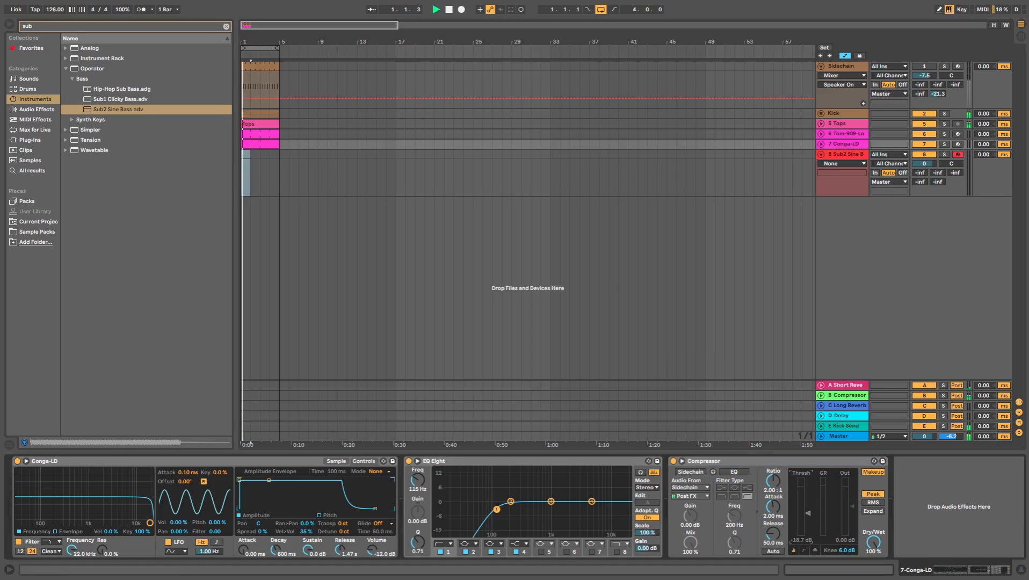
click(690, 472)
click(772, 506)
drag(773, 507, 807, 510)
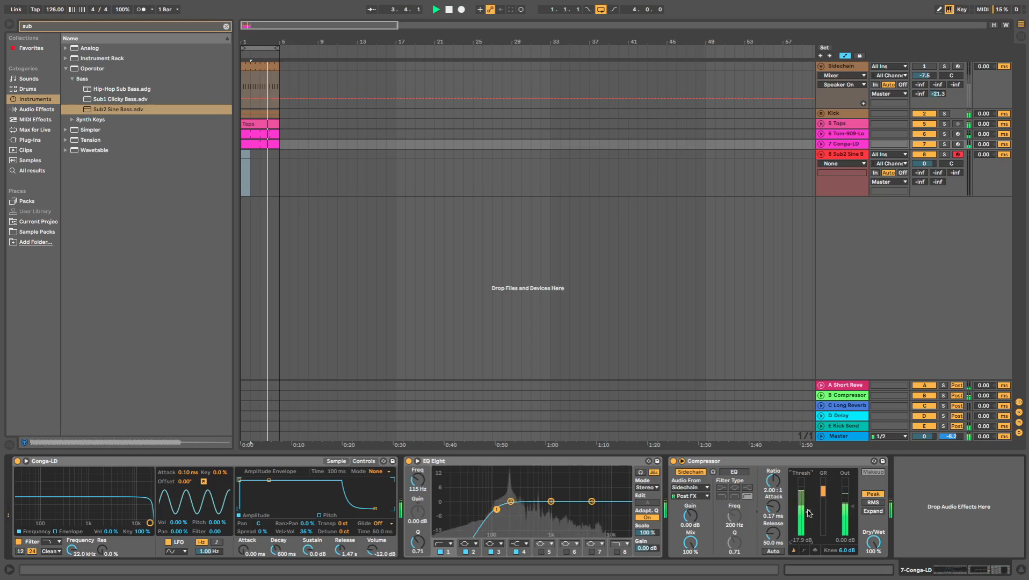
- Set the release of the Conga-LD instrument's amplitude envelope to 5.68 s while the loop plays
click(821, 145)
click(821, 144)
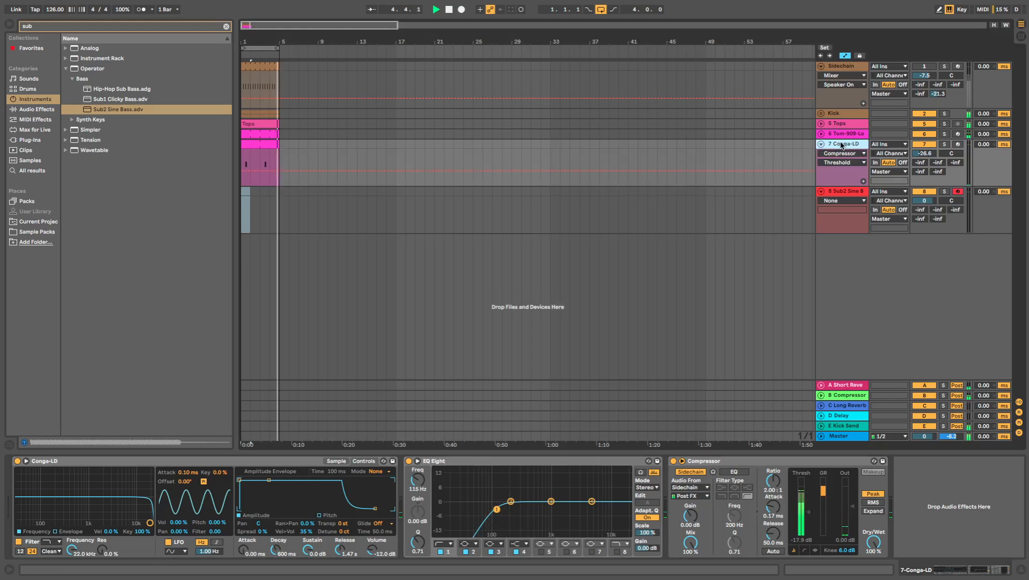
drag(340, 549, 340, 515)
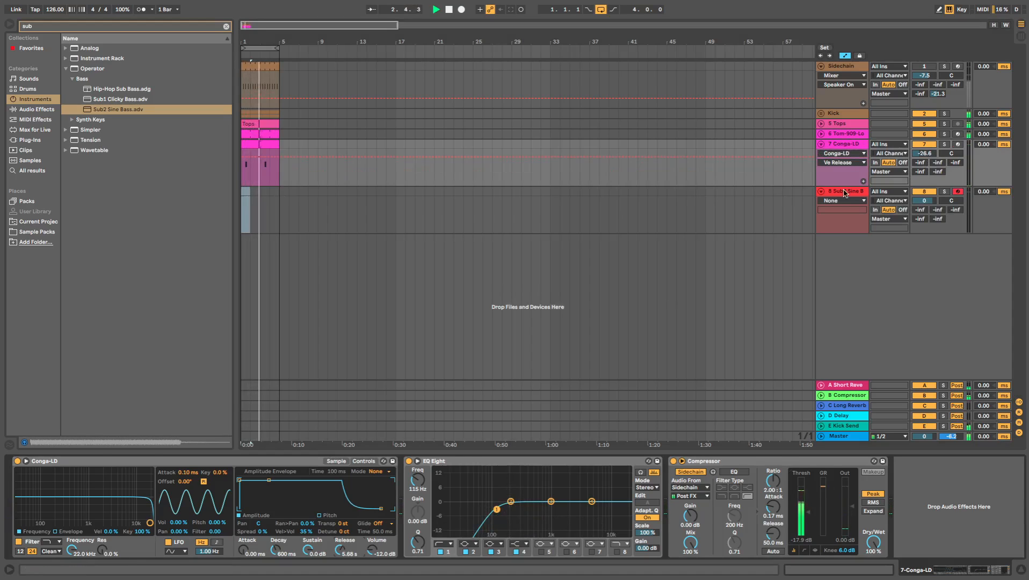
click(822, 143)
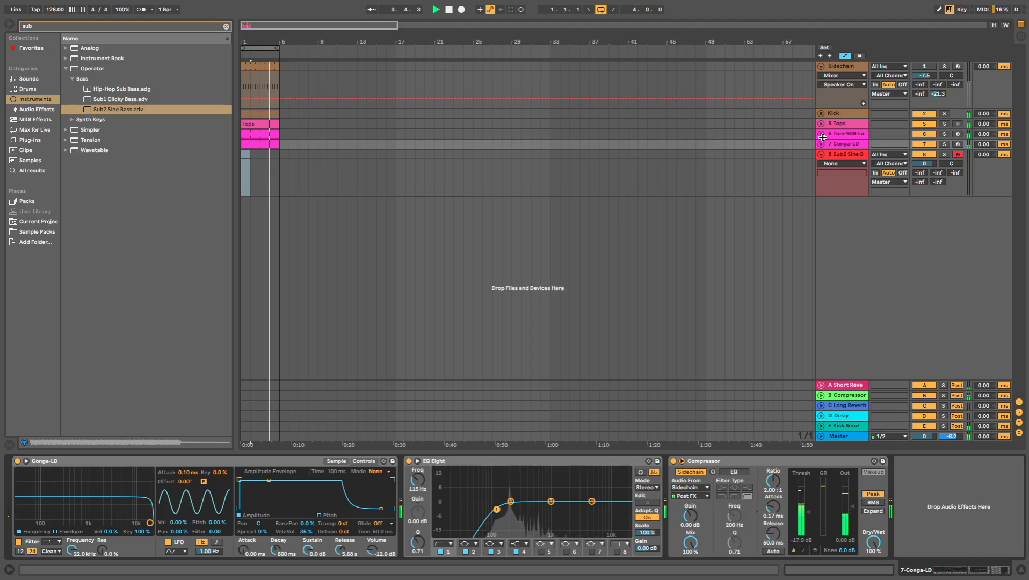
- Open the one-bar clip on the Sub2 Sine Bass track for note editing
click(248, 160)
key(ctrl+shift+m)
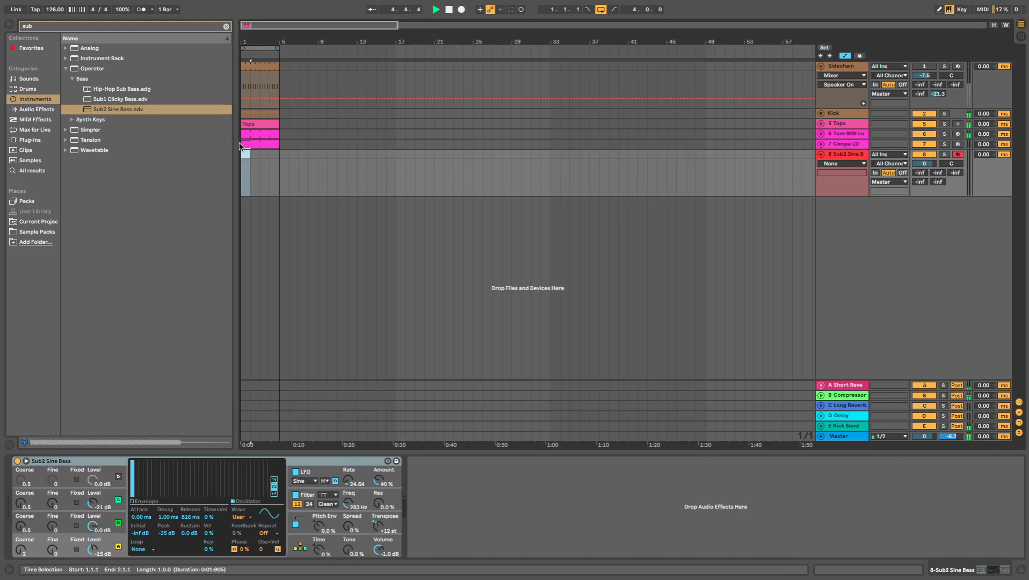
key(Up)
key(Down)
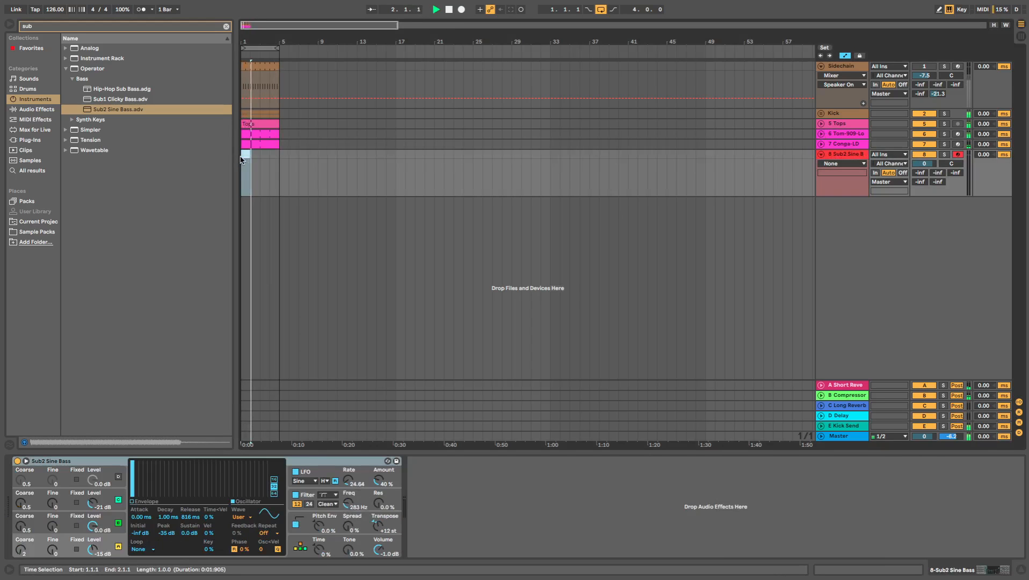
double_click(243, 156)
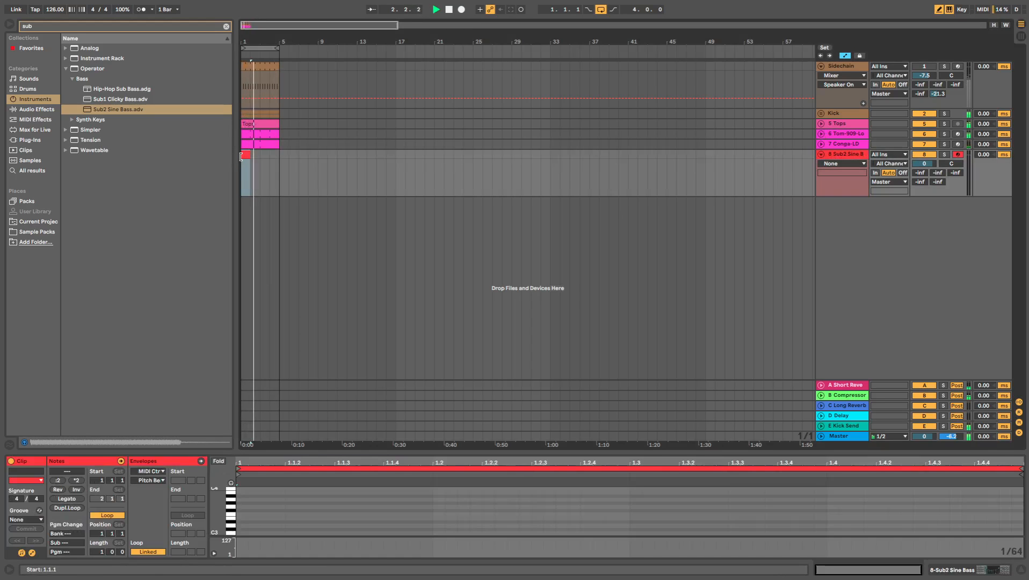
- Solo the Conga-LD track, raise its amplitude envelope attack to 90.7 ms, and listen to the result
click(821, 144)
double_click(843, 144)
click(944, 144)
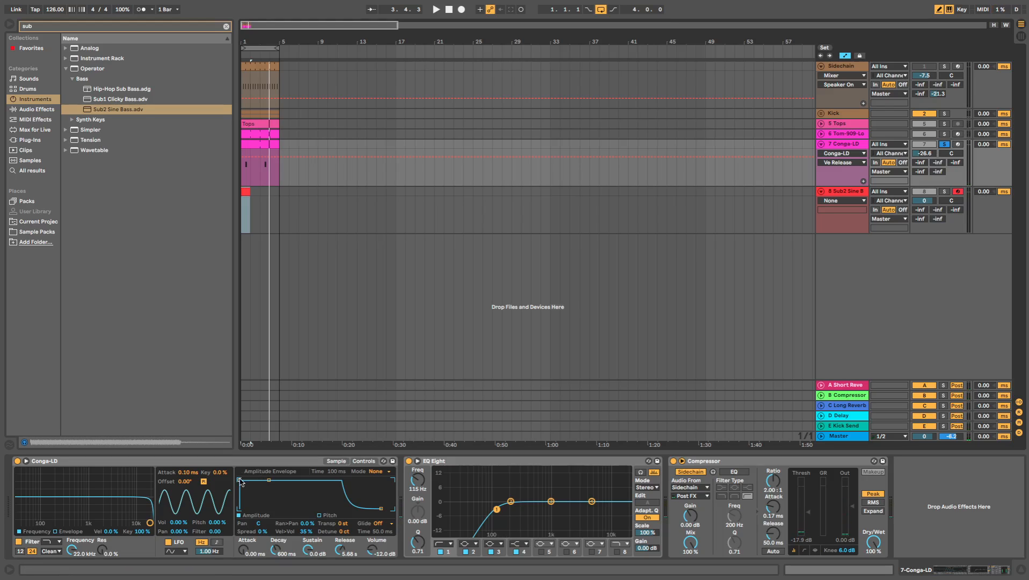
drag(240, 481, 268, 480)
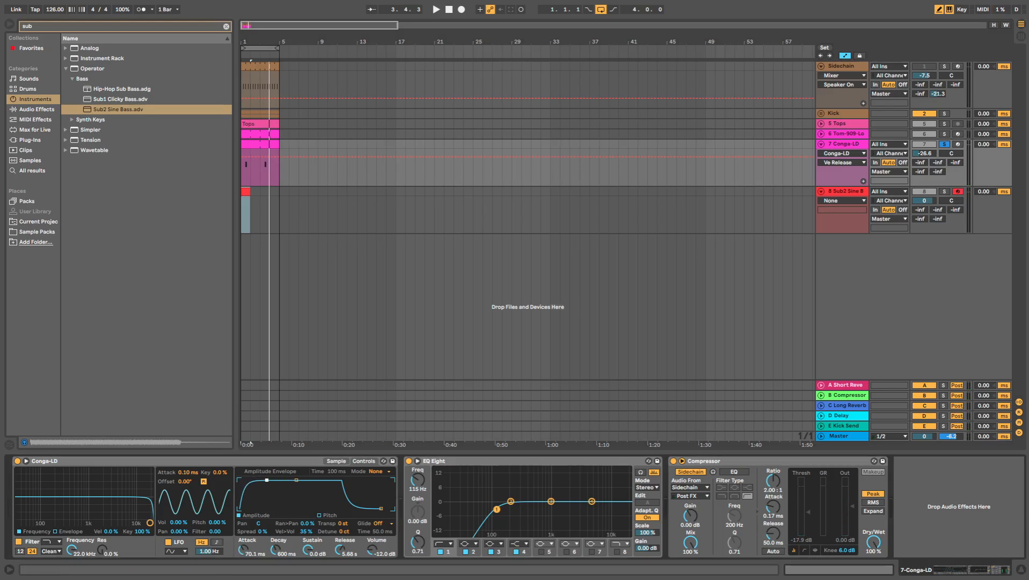
key(space)
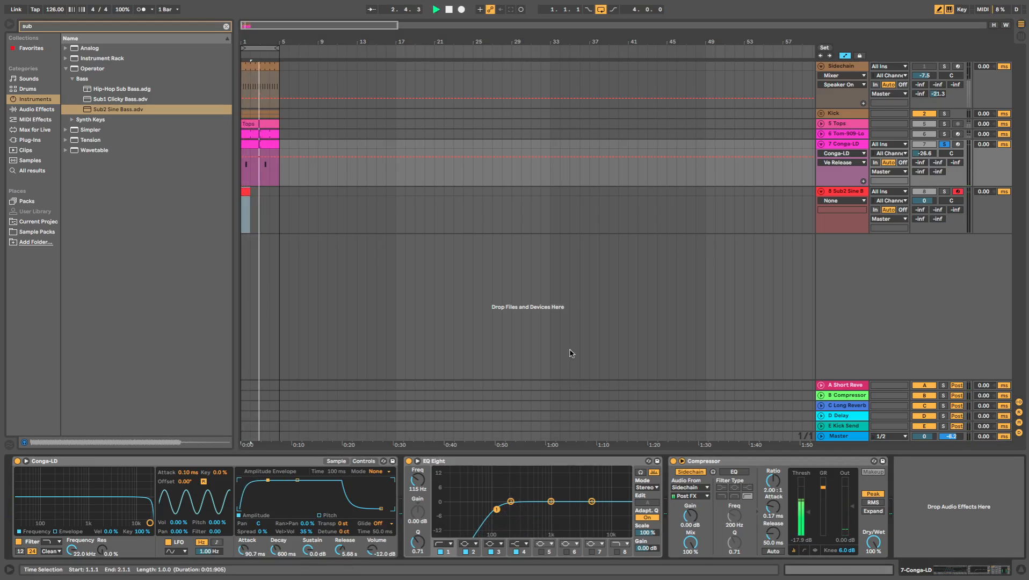
- Open the conga clip, raise the velocity of the first note to 127, and play the soloed track
double_click(266, 145)
key(space)
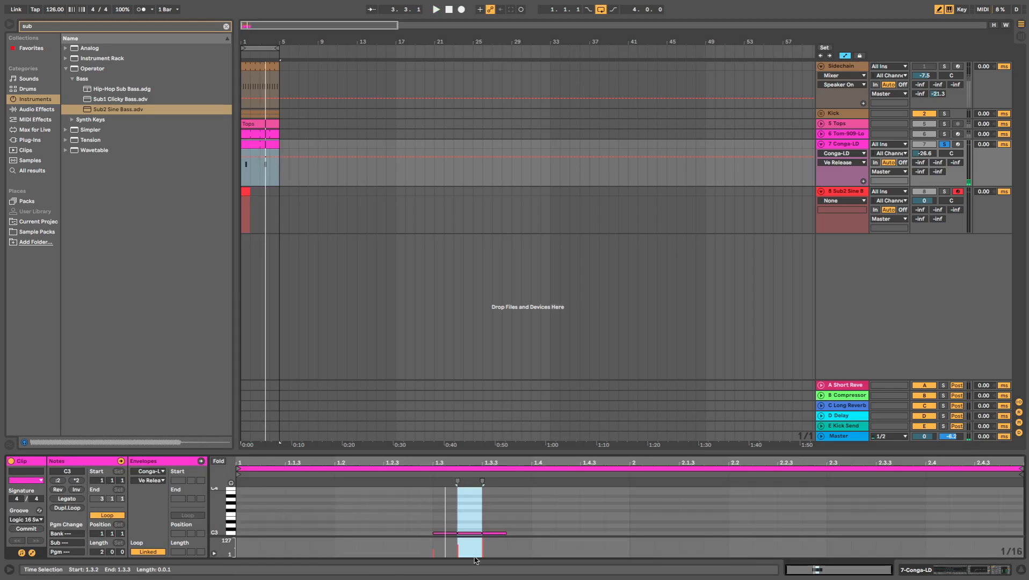
click(441, 532)
drag(450, 533, 446, 467)
key(space)
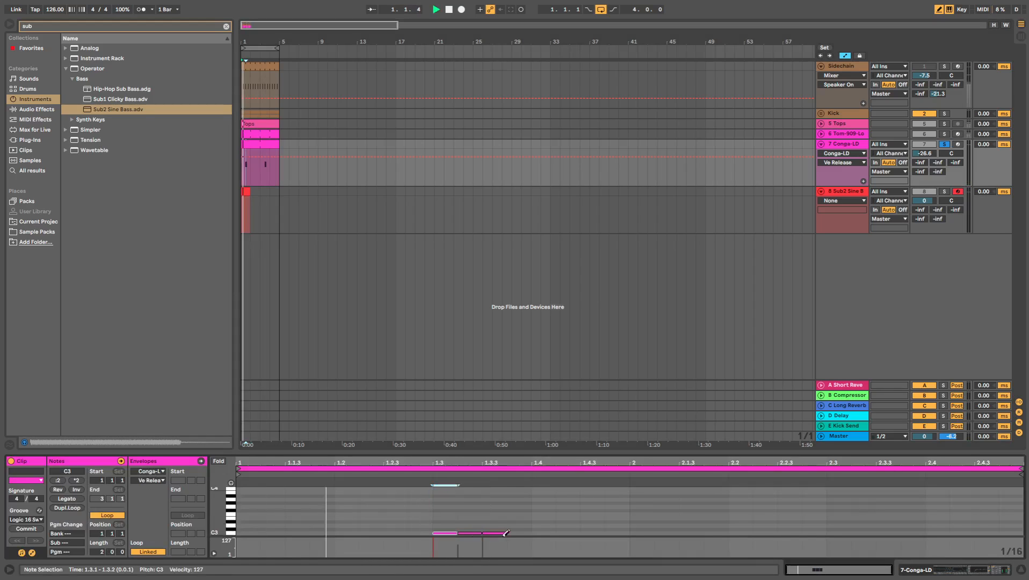
- Lower the third conga note's velocity to 53 and redraw the second note in the Conga-LD clip
drag(505, 533, 501, 569)
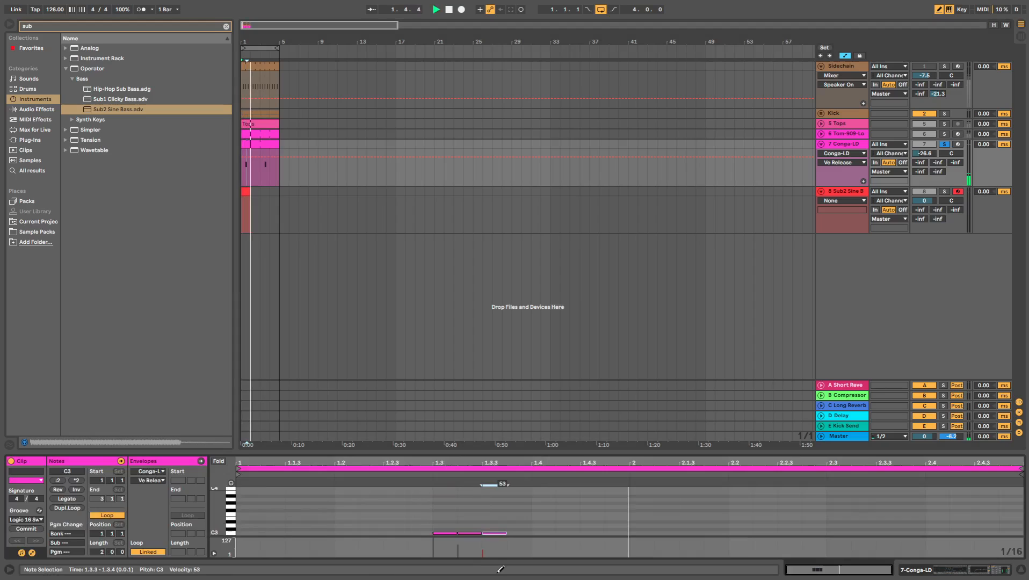
click(465, 534)
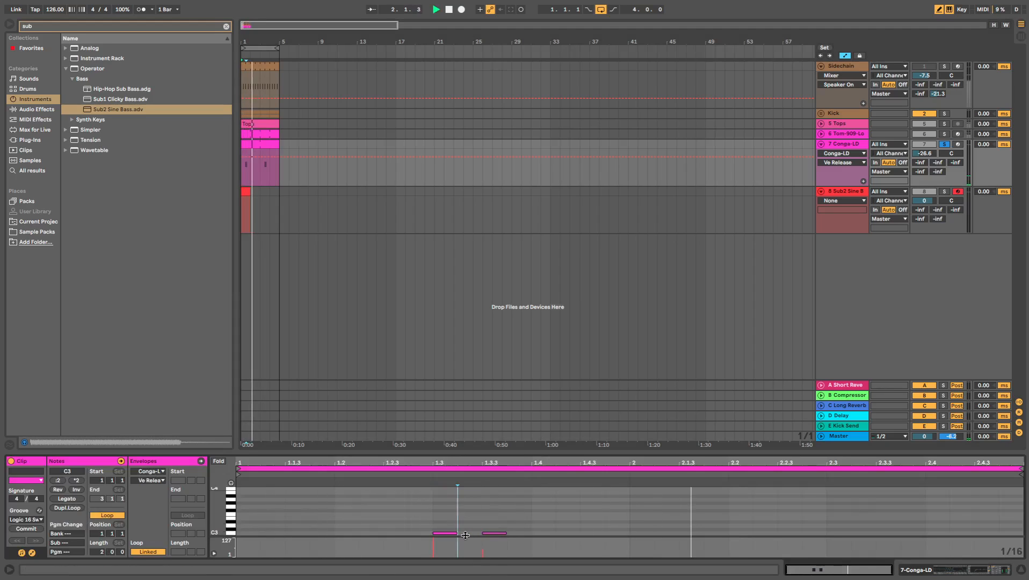
click(465, 533)
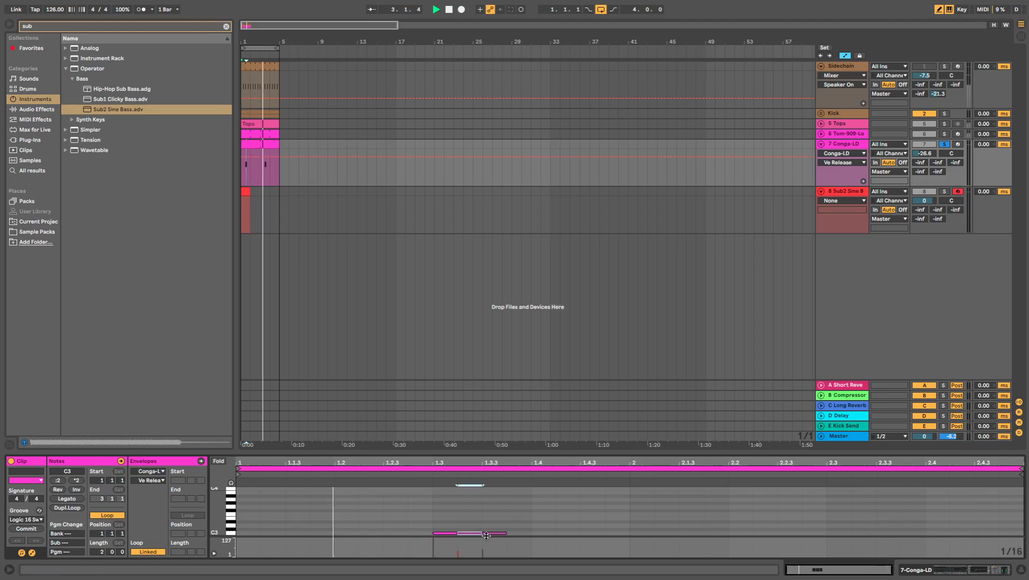
click(485, 533)
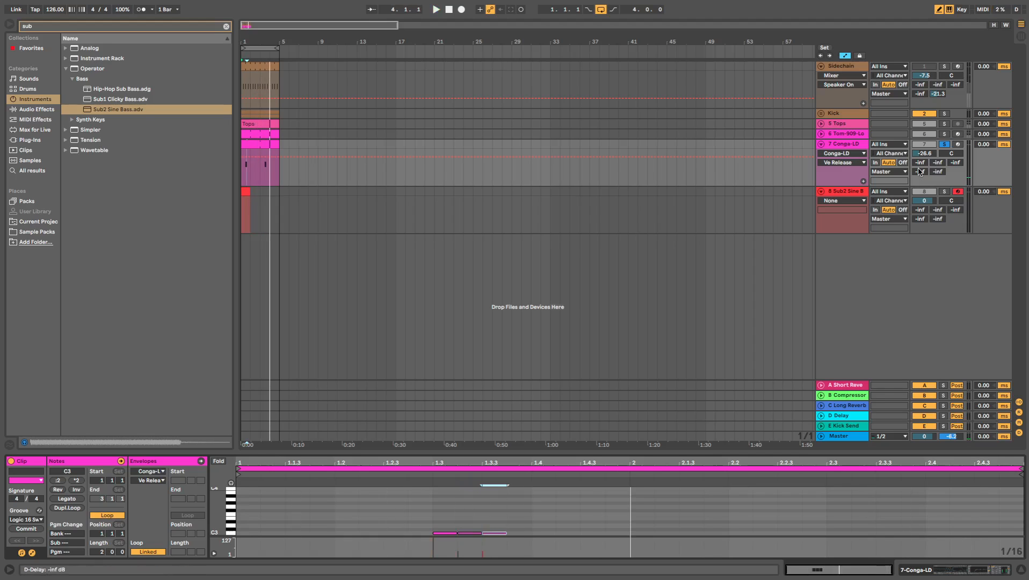
- Insert a Reverb between EQ Eight and the Compressor in the Conga-LD device chain
key(shift+Tab)
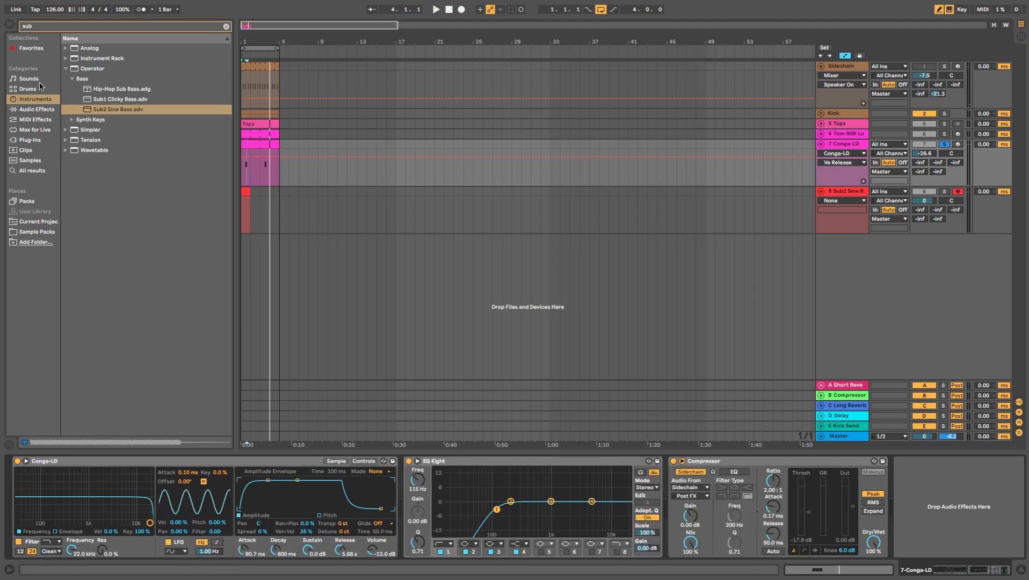
click(30, 109)
click(226, 26)
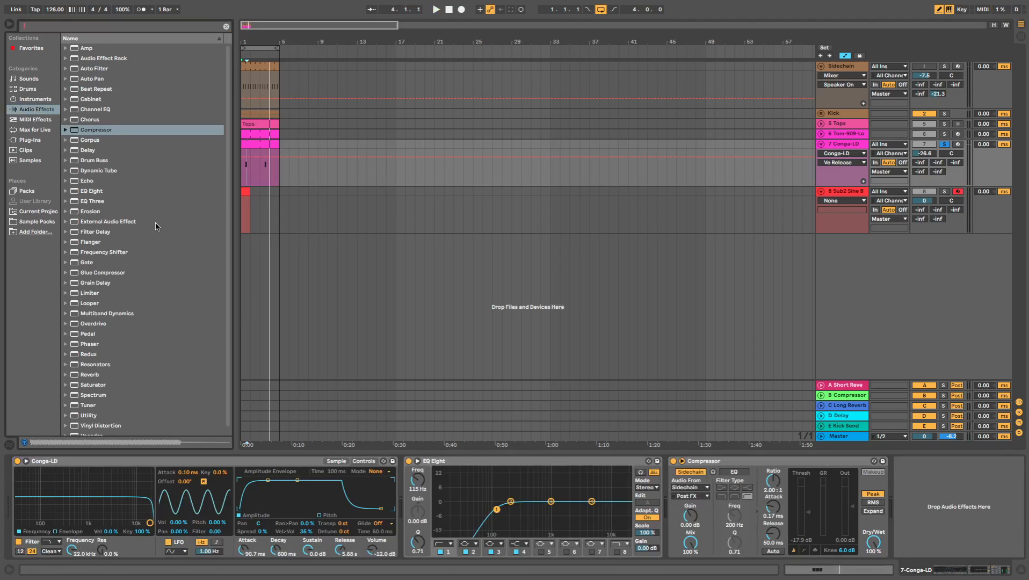
scroll(110, 363, down, 1)
click(112, 368)
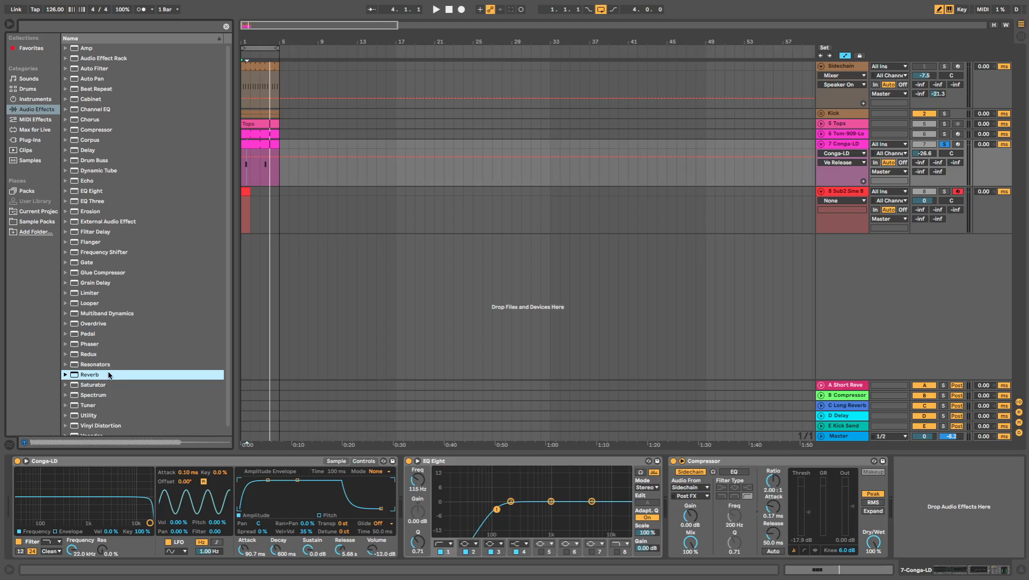
drag(109, 373, 666, 483)
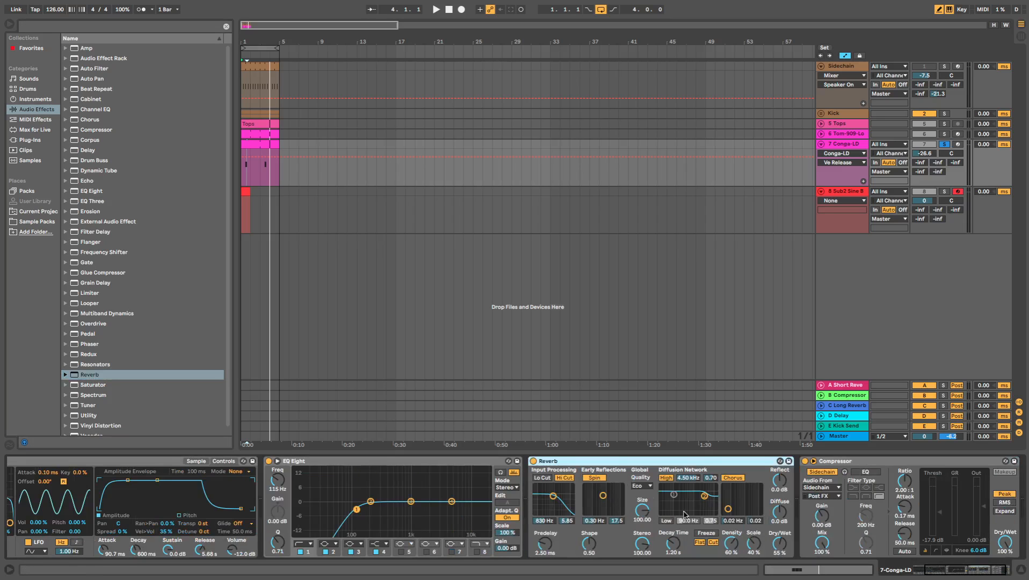
- In the Reverb's diffusion network, enable the low filter and set the high filter to 528 Hz and 0.20, with High quality, while auditioning
click(668, 521)
drag(704, 496, 686, 511)
key(space)
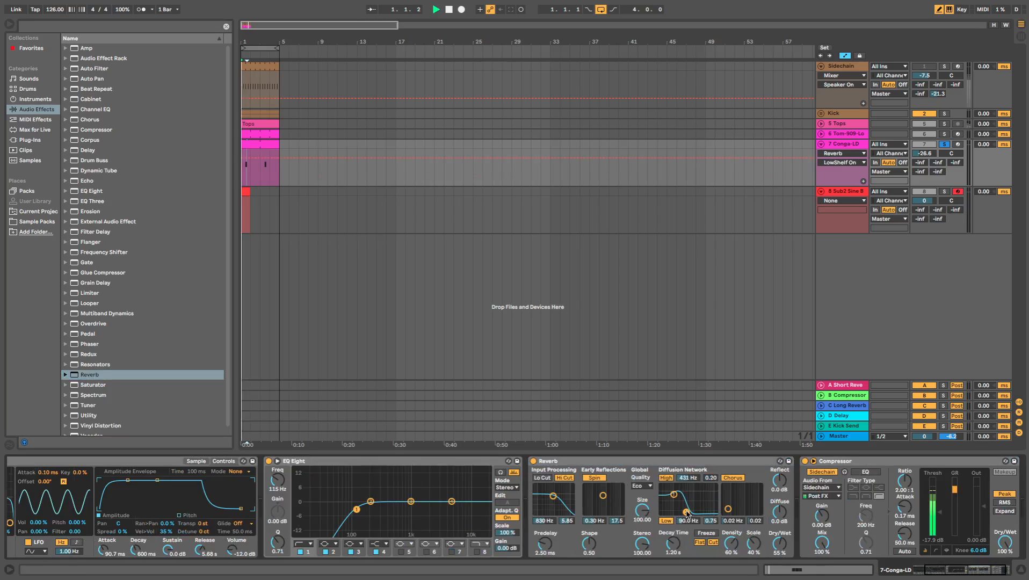
click(641, 486)
click(641, 511)
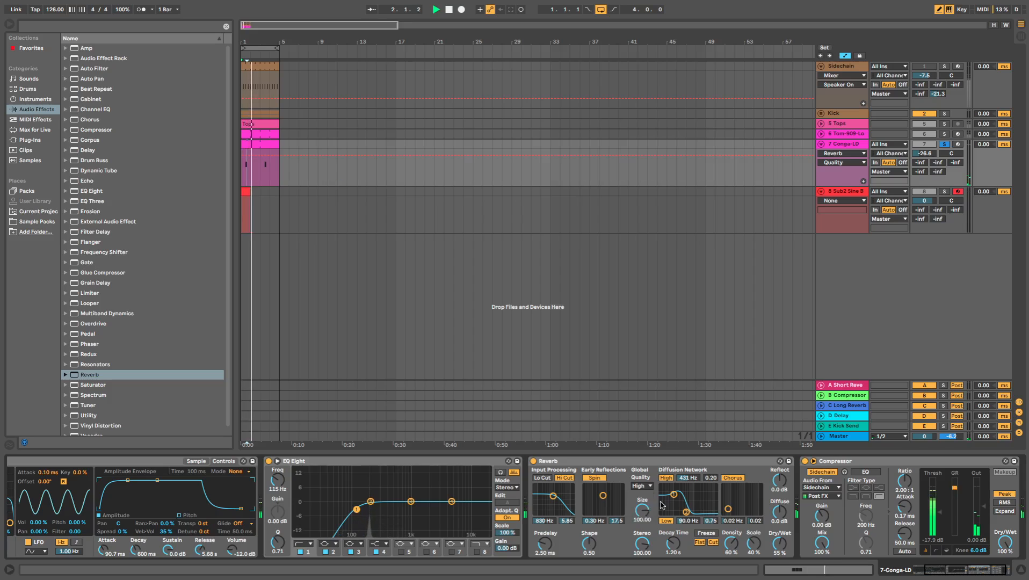
drag(686, 512, 687, 511)
key(space)
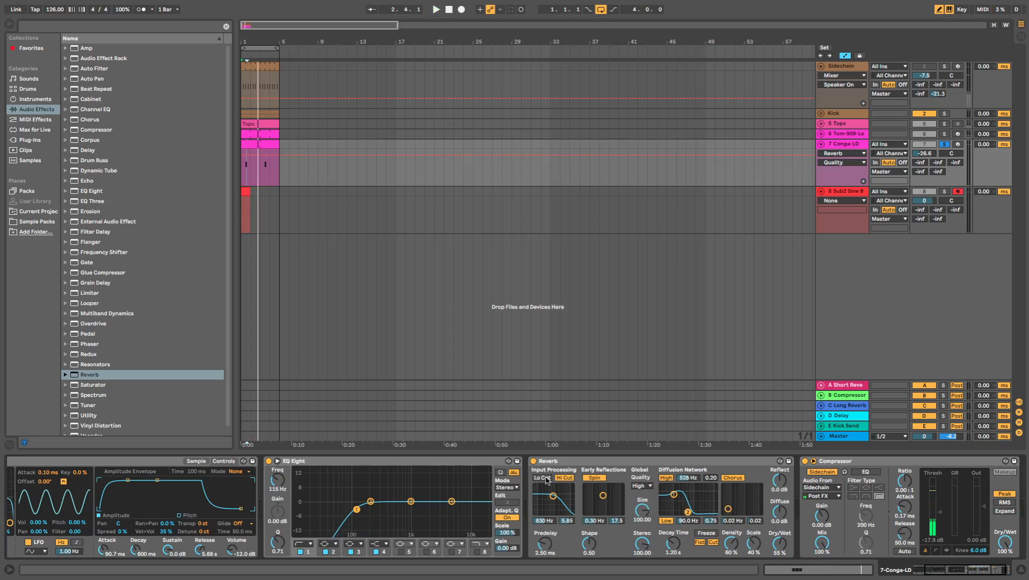
key(space)
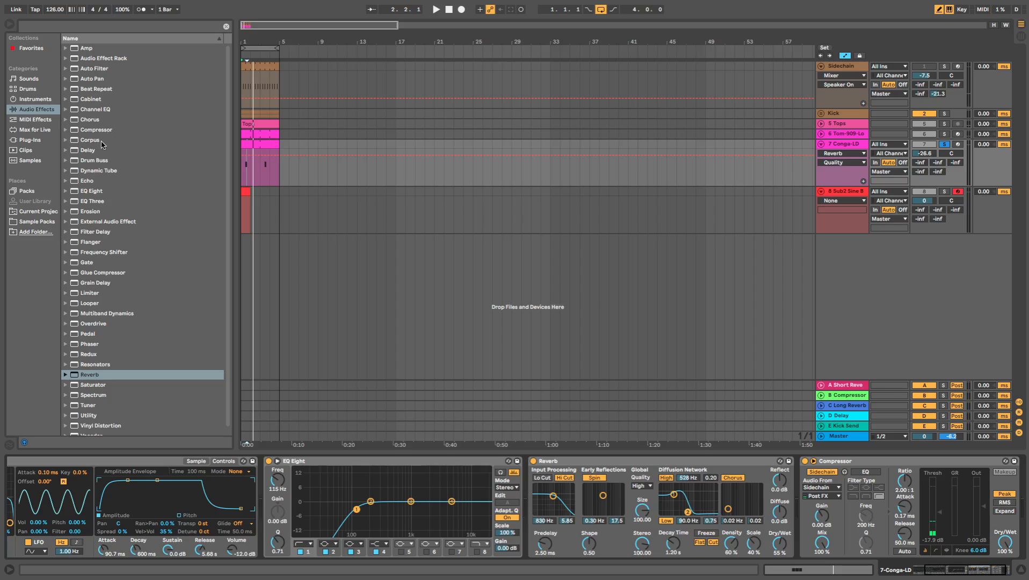
- Insert a Chorus between EQ Eight and the Reverb on the Conga-LD track
click(105, 121)
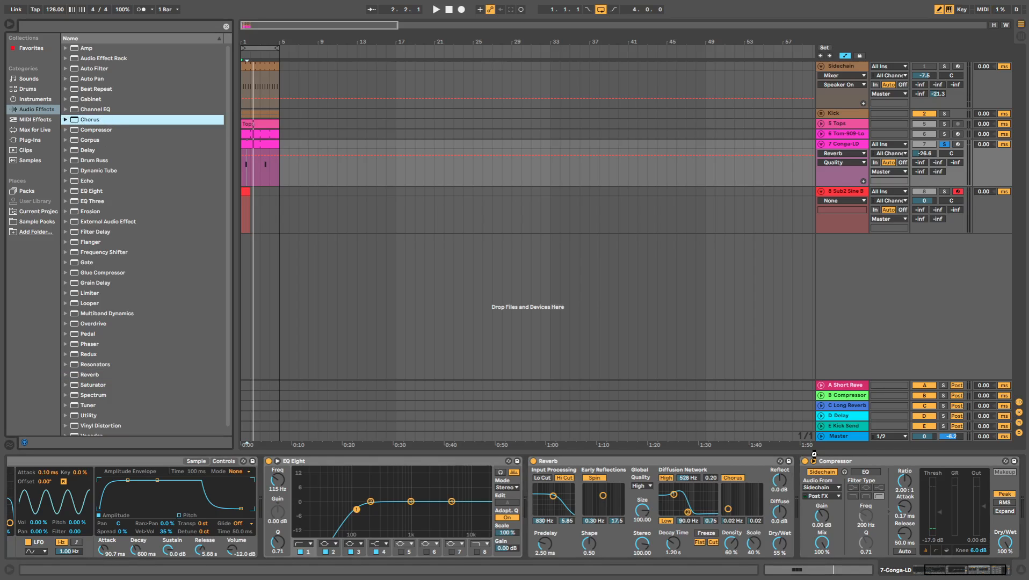
key(Return)
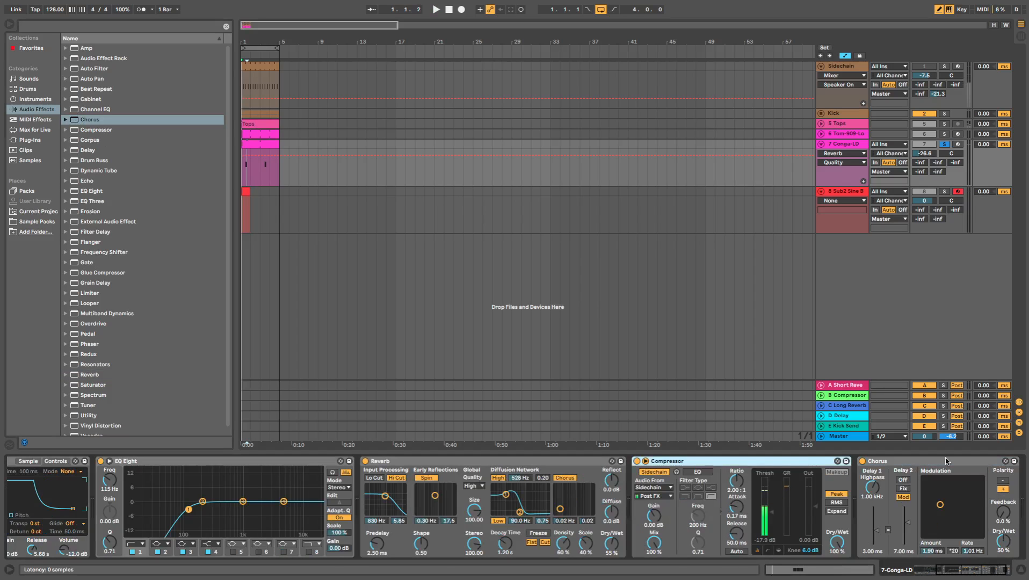
drag(736, 478, 356, 482)
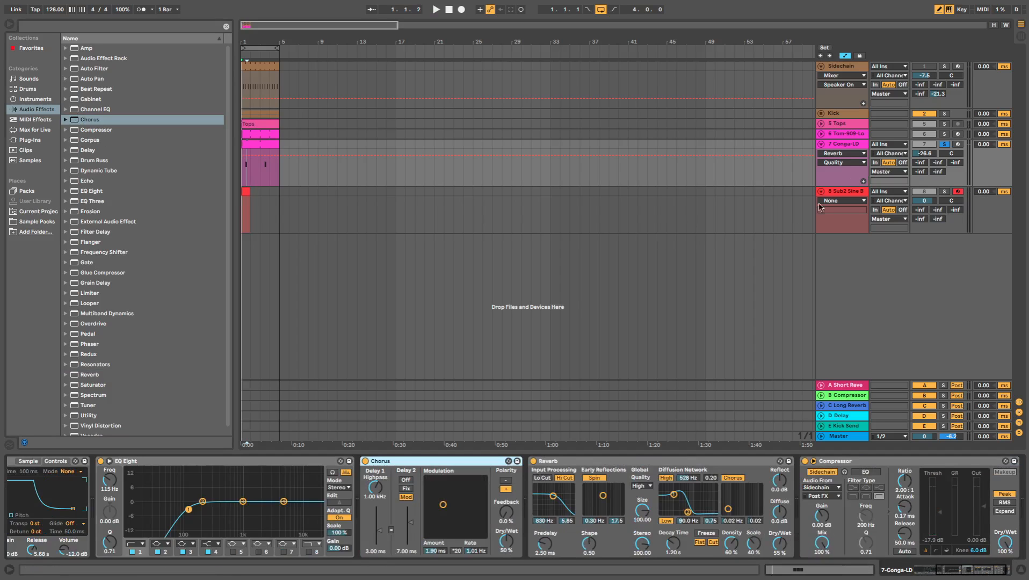
- While the full loop plays, raise the Conga-LD track volume to -9.4 dB and the Reverb's dry/wet to 68%
key(space)
drag(924, 154, 923, 142)
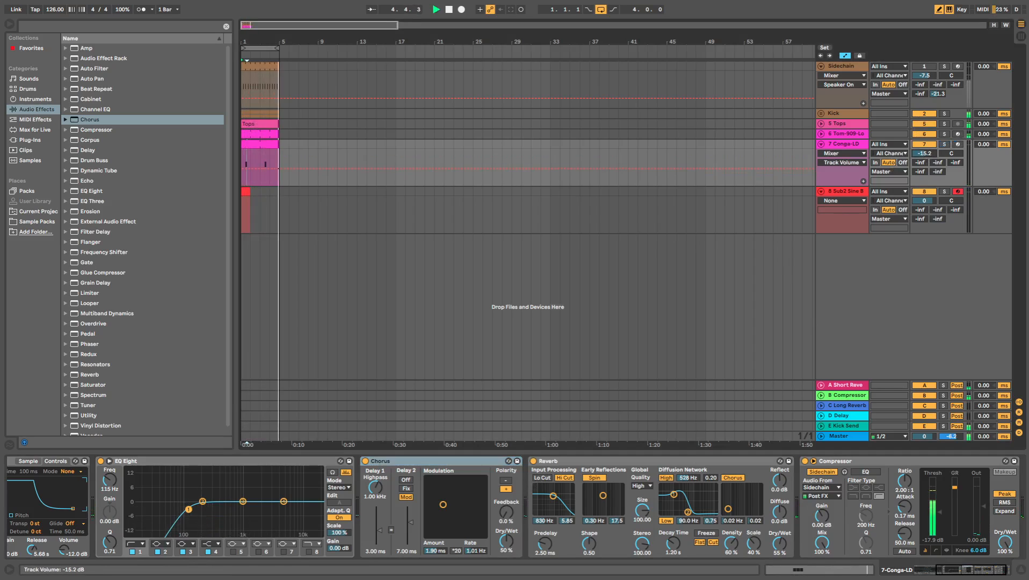
drag(924, 154, 923, 150)
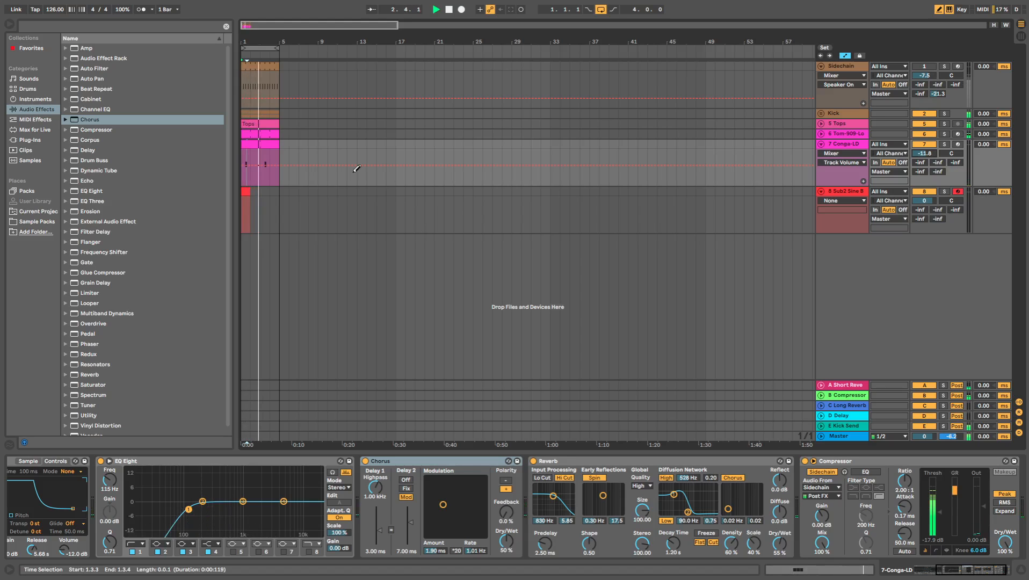
drag(780, 545, 780, 541)
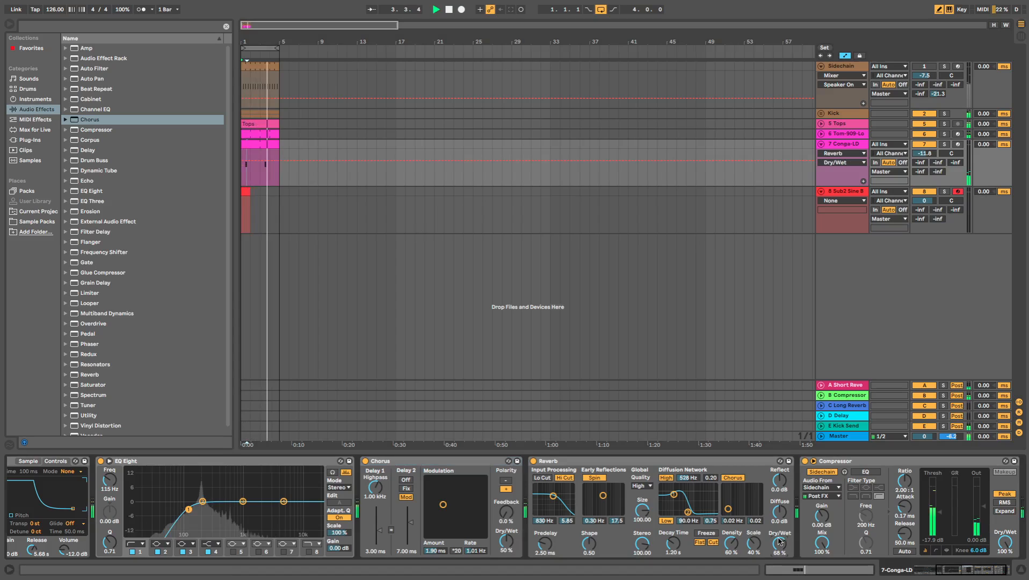
drag(923, 154, 931, 160)
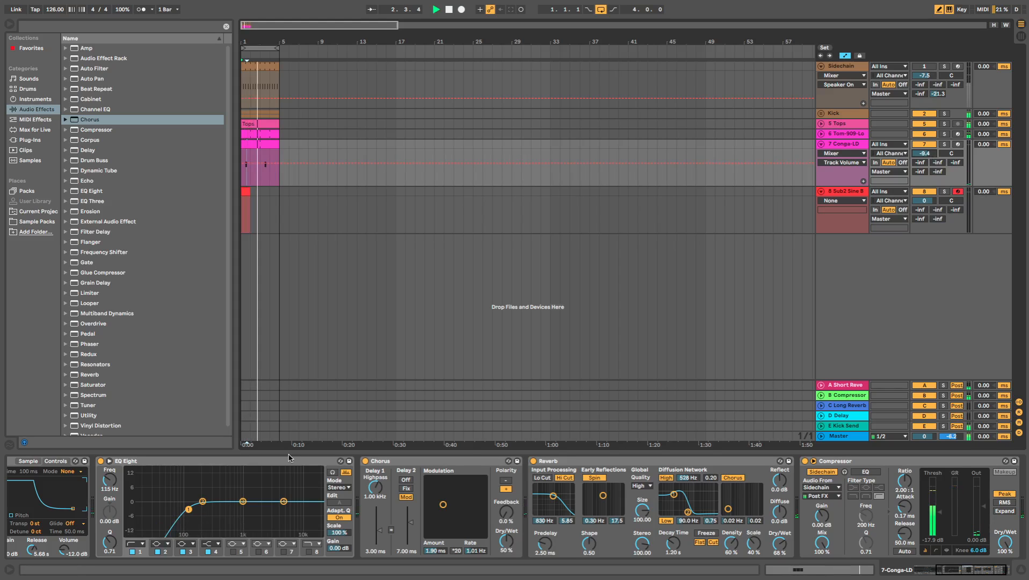
- Raise the Conga-LD EQ Eight low-cut frequency to 147 Hz and lower the sidechain Compressor's threshold to -21.9 dB
drag(111, 482, 117, 479)
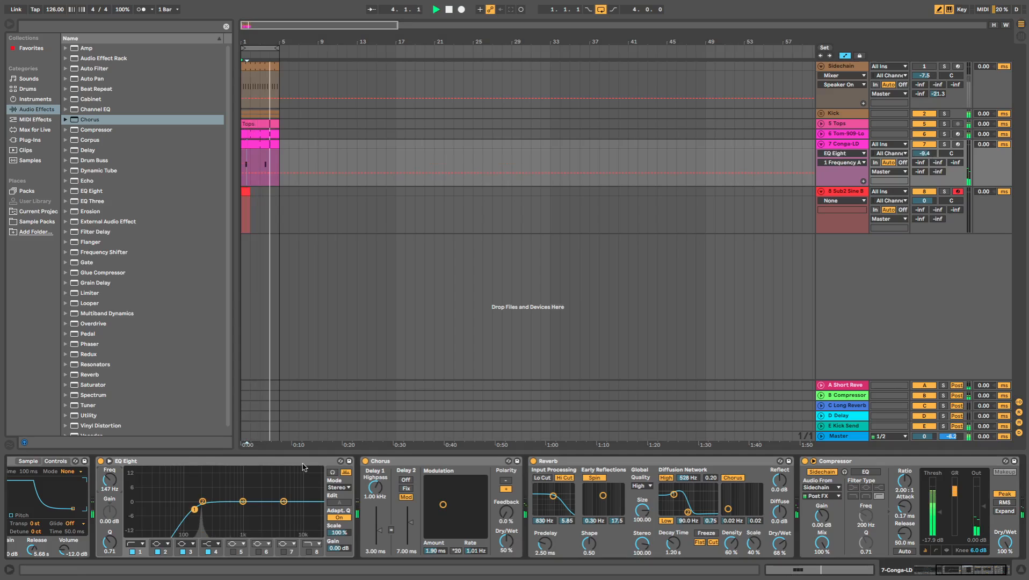
drag(937, 510, 937, 516)
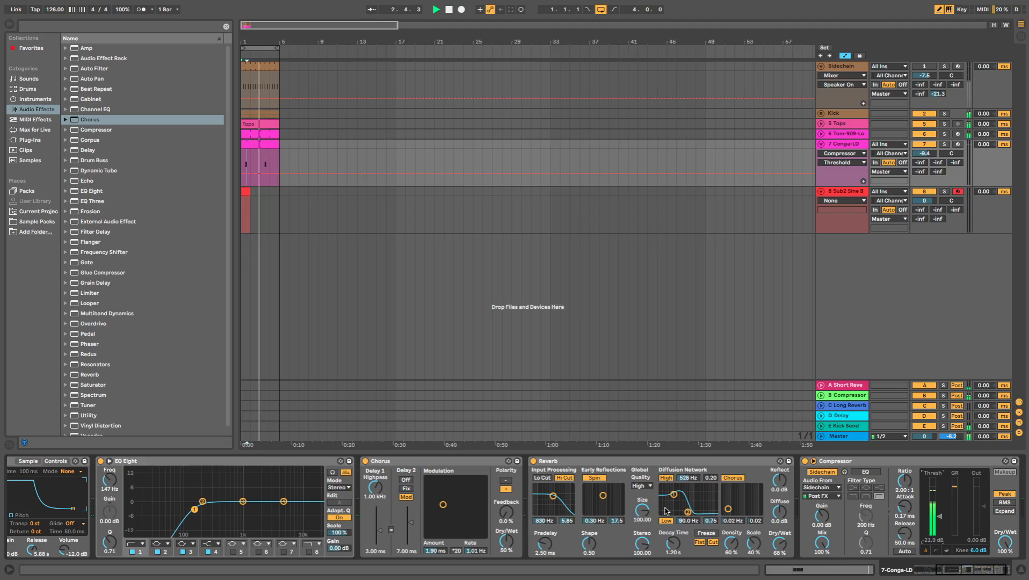
- Set the Conga-LD Reverb's high diffusion filter to 694 Hz and its dry/wet to 63%
drag(688, 513, 690, 512)
drag(779, 544, 779, 547)
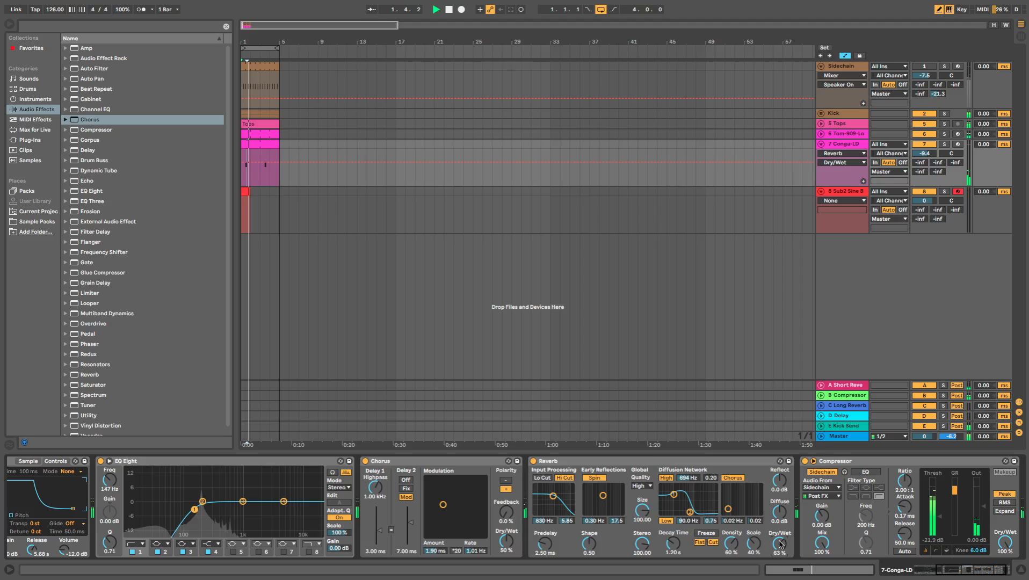
- In the conga clip, redraw the second note and give the second and third notes a velocity of 127
double_click(248, 144)
click(473, 533)
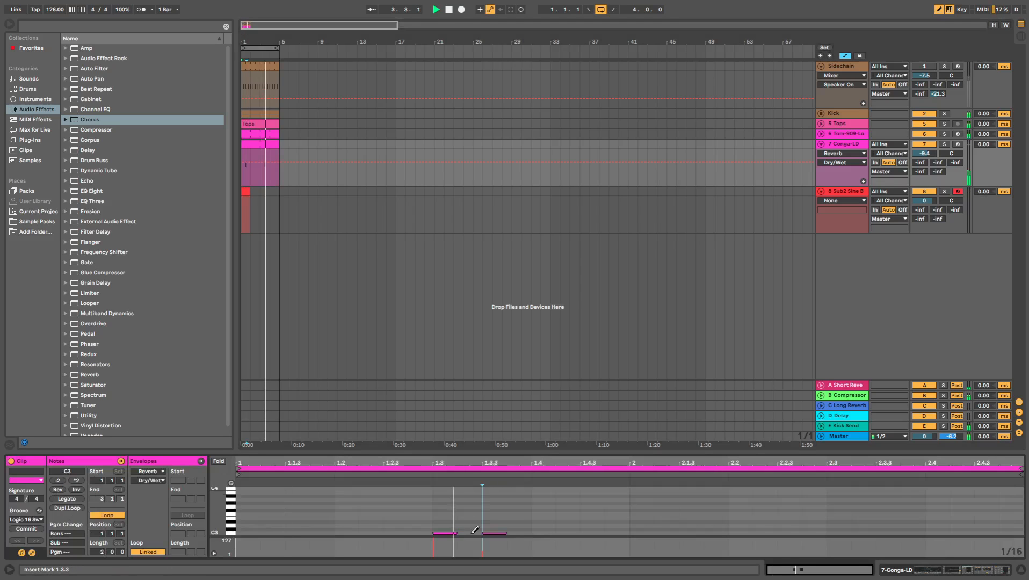
click(472, 532)
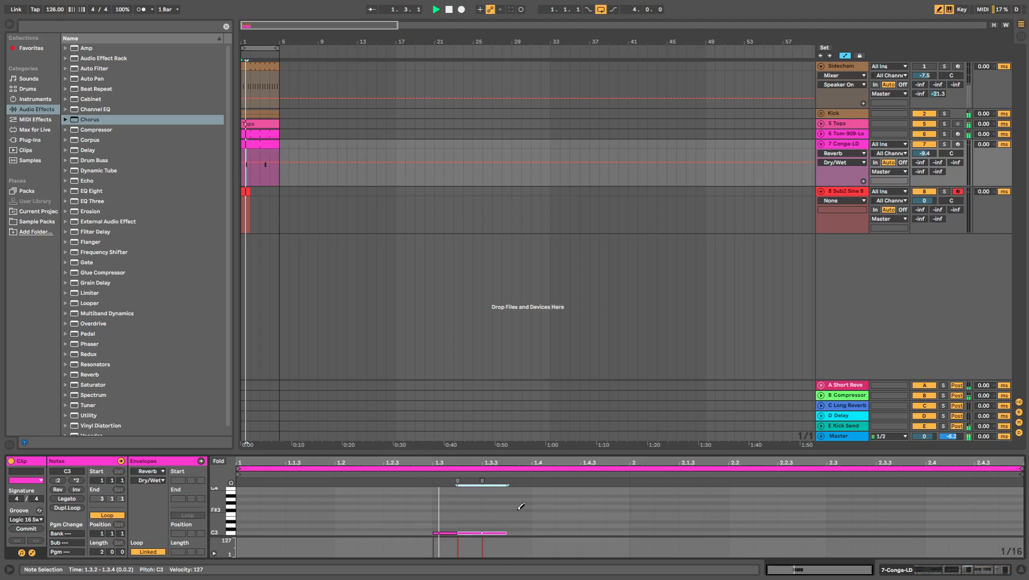
- Shorten the Conga-LD amplitude envelope to a 72.0 ms attack and a 2.59 s release
key(shift+Tab)
drag(965, 574, 331, 556)
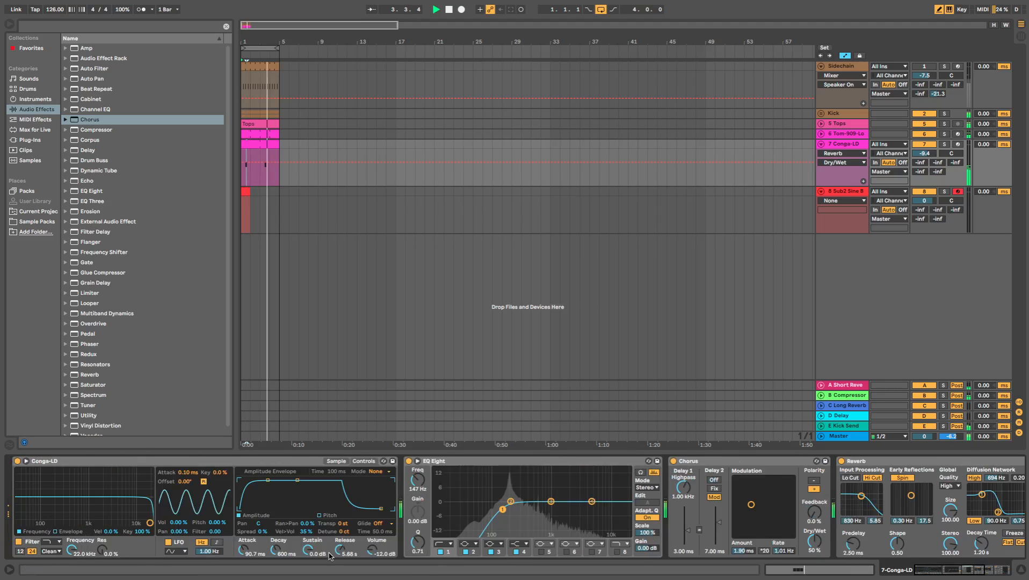
drag(340, 551, 339, 559)
drag(246, 551, 247, 555)
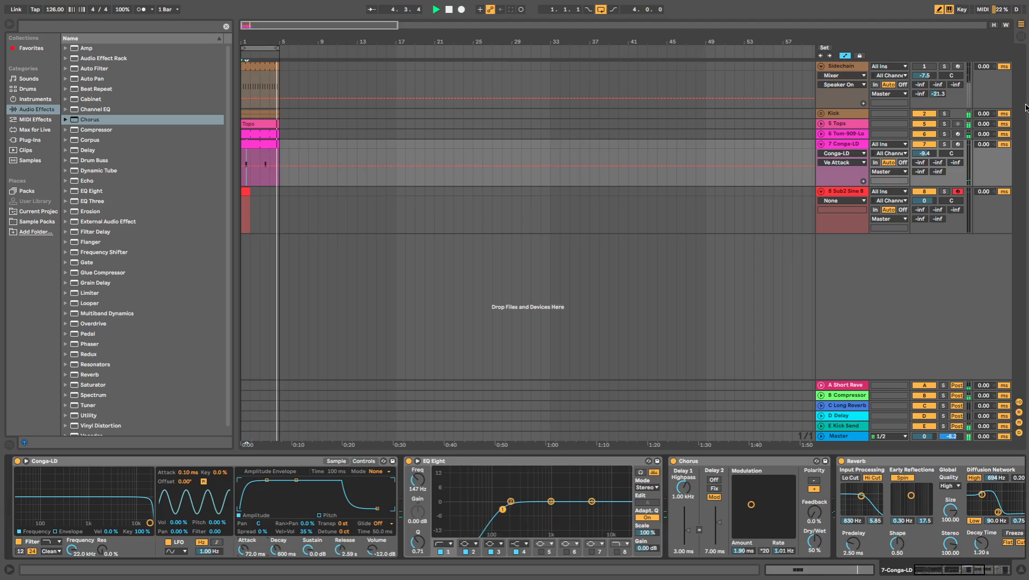
- Solo and unfold the Kick group, and add a Tuner after the 909 Core Kit on its Kick track
click(945, 114)
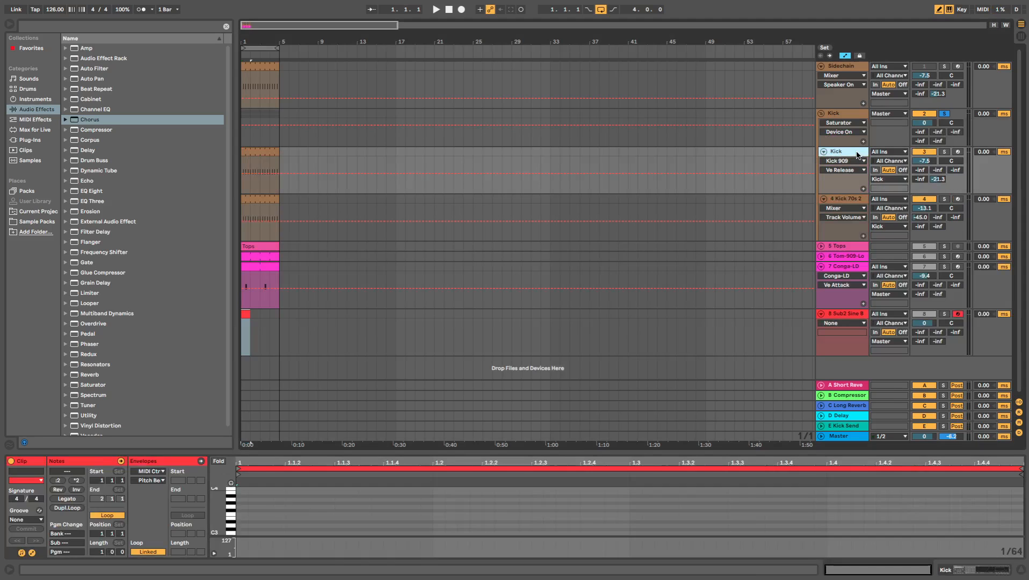
double_click(855, 152)
key(space)
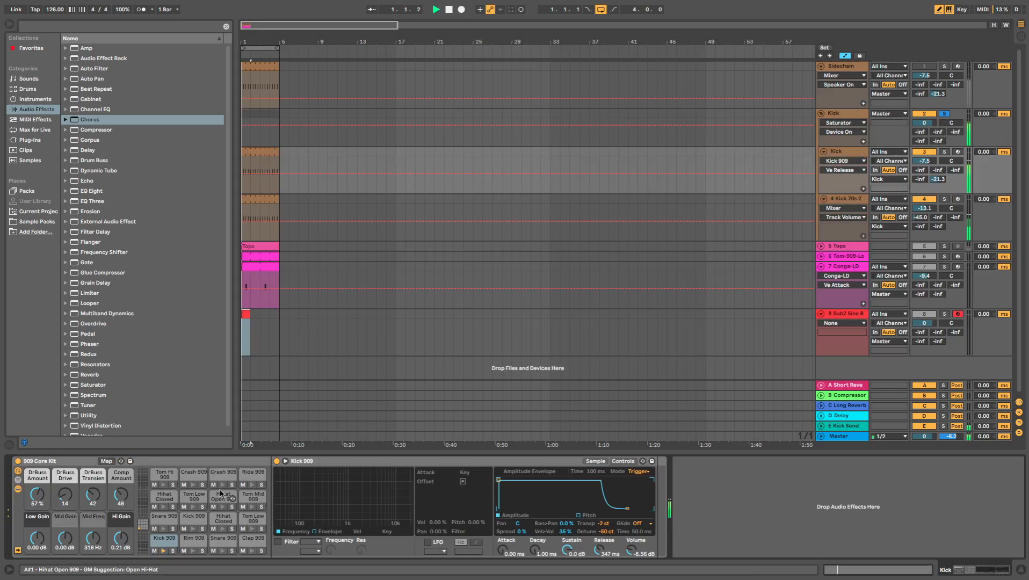
scroll(127, 402, down, 1)
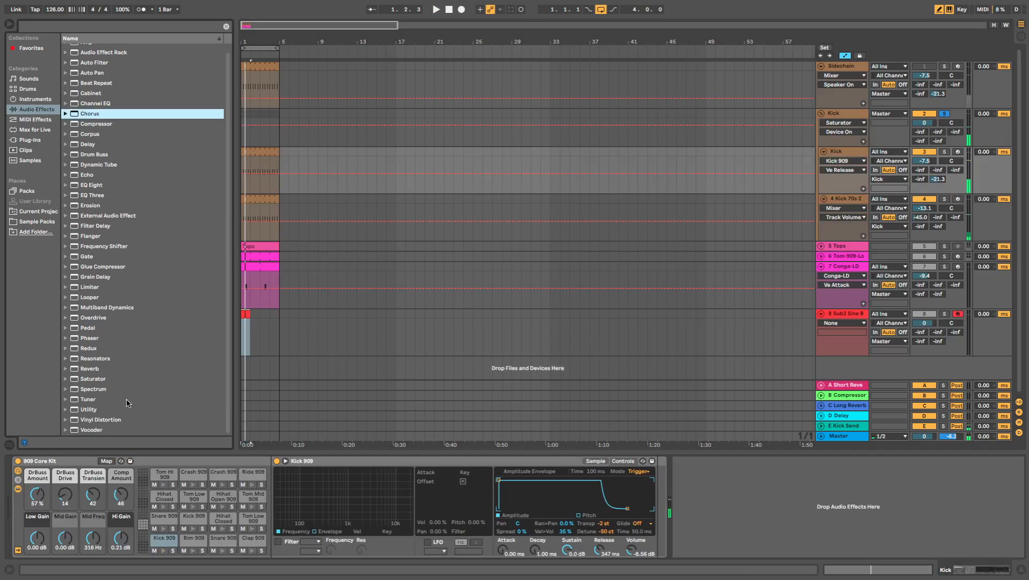
drag(127, 403, 803, 495)
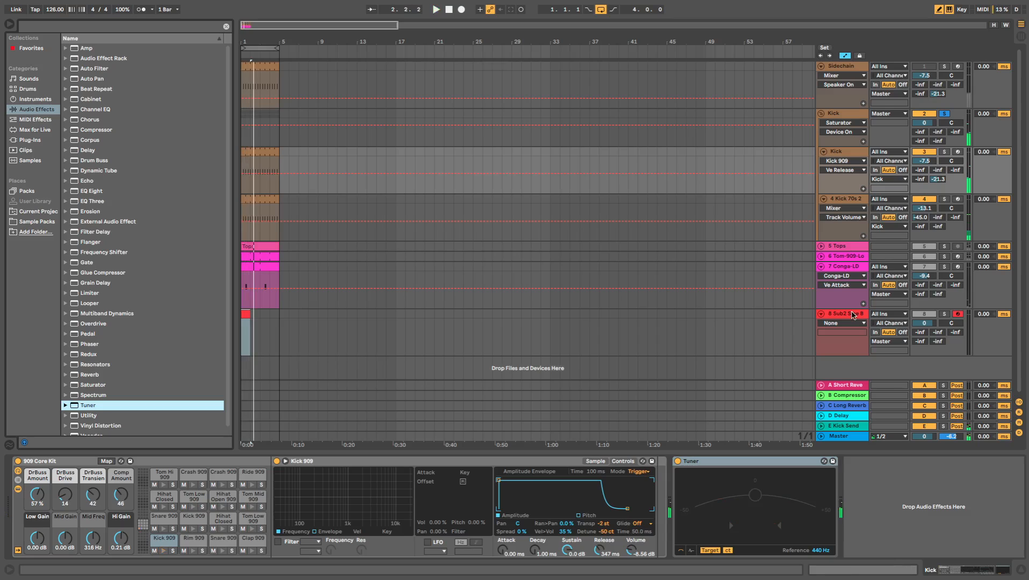
- Open the Sub2 Sine Bass clip, set its note grid to 1/8, and draw an F3 note at the start
click(854, 315)
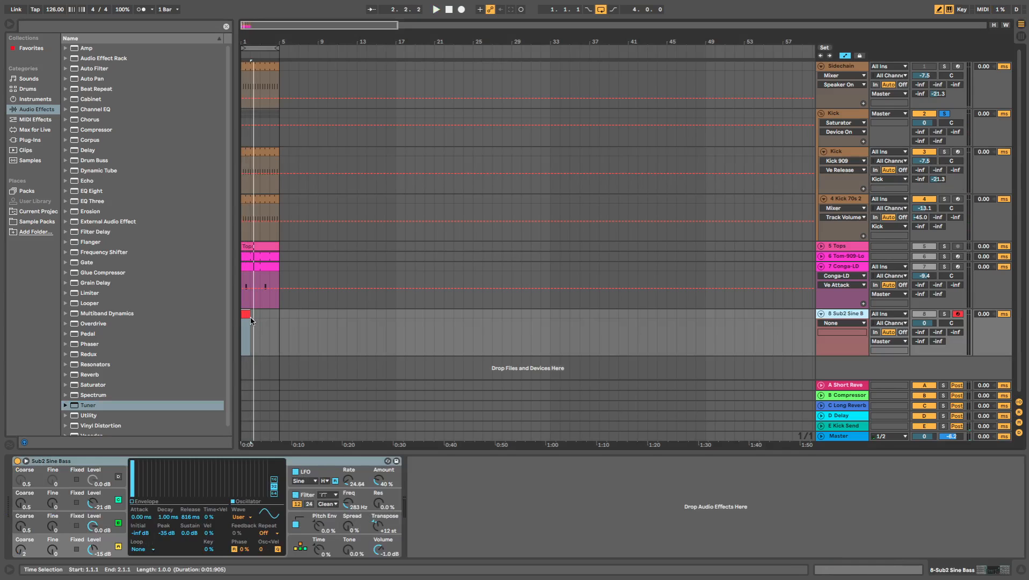
click(244, 314)
right_click(299, 498)
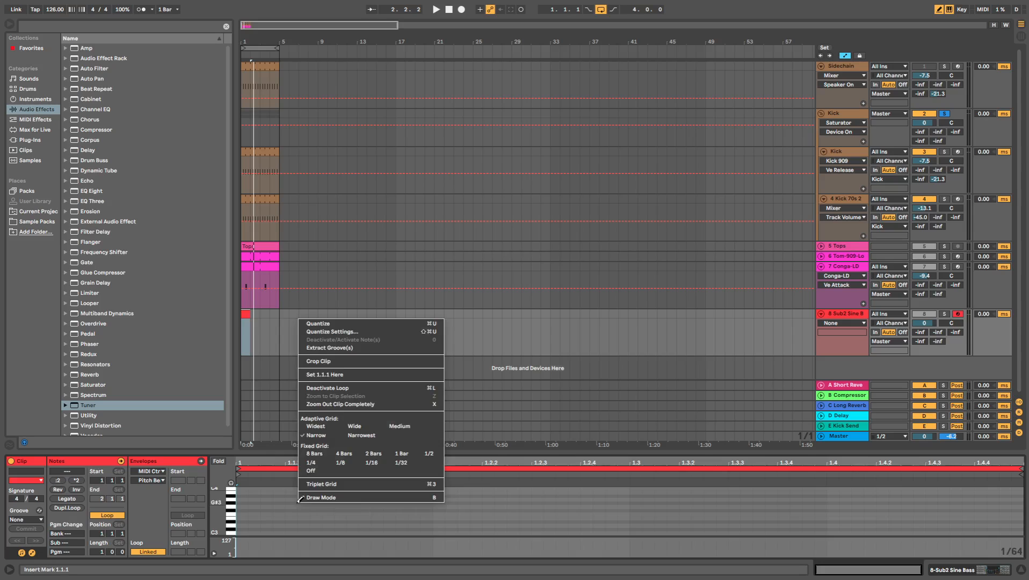
click(301, 498)
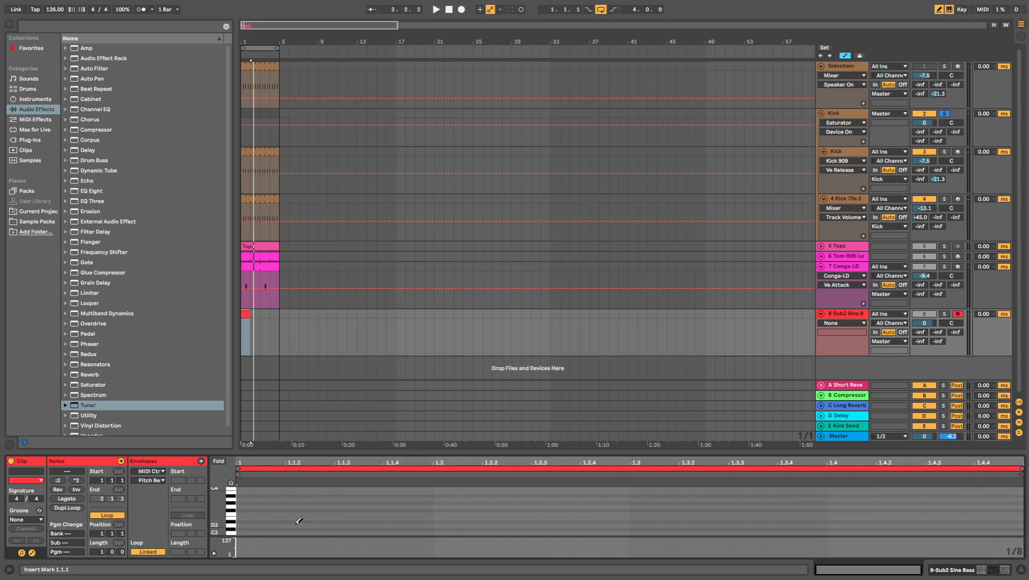
click(269, 515)
- Solo the Sub2 Sine Bass track alongside the kick for playback and extend its looped clip to four bars
key(space)
click(944, 314)
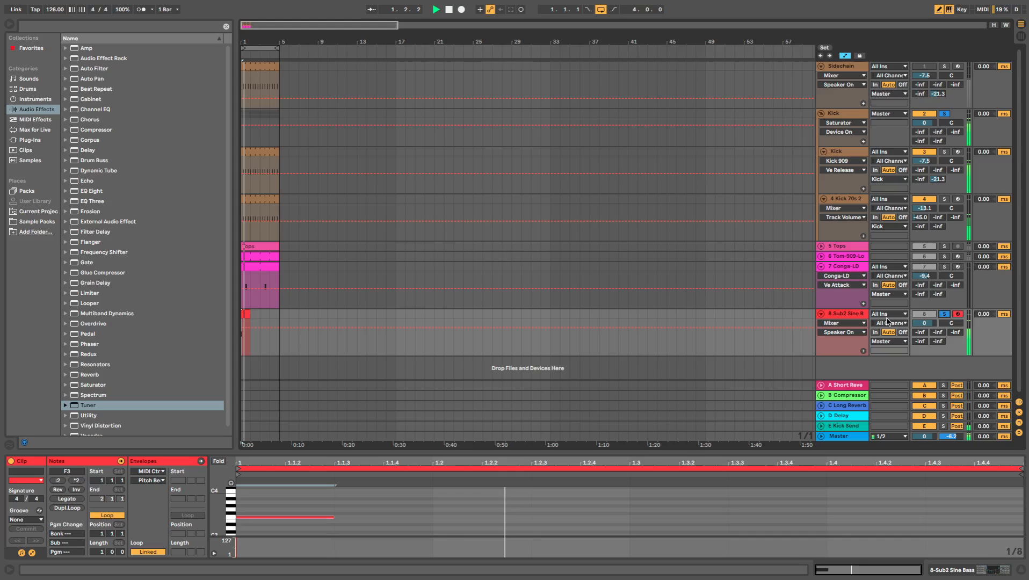
drag(250, 314, 279, 314)
key(space)
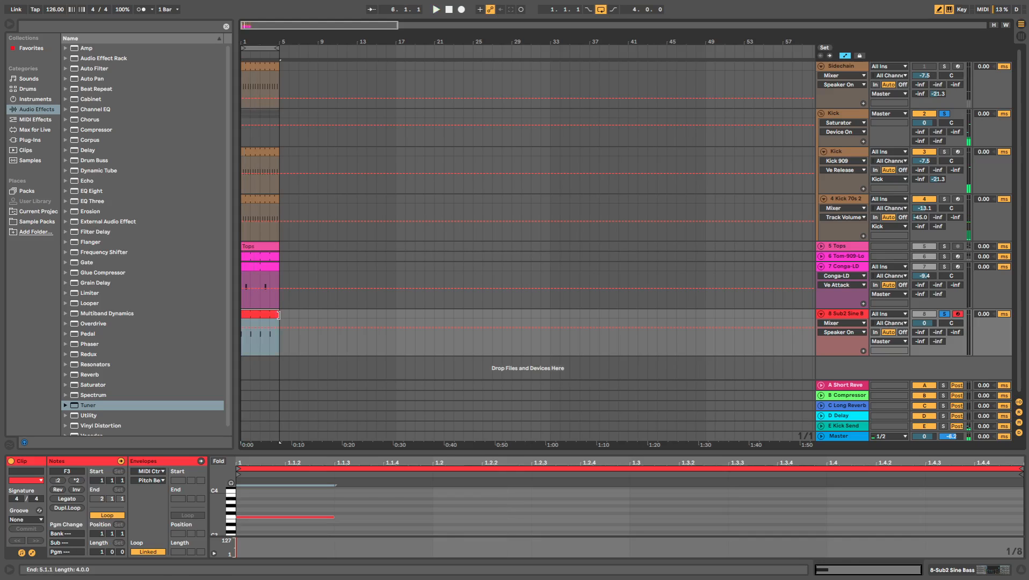
- Add a second F3 note at position 1.3 in the Sub2 Sine Bass clip
key(space)
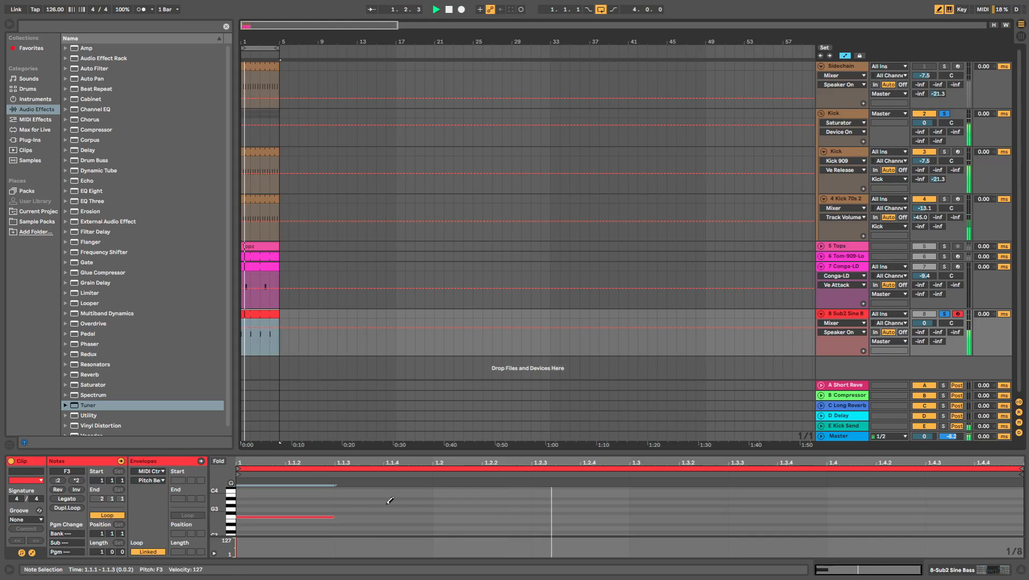
click(684, 513)
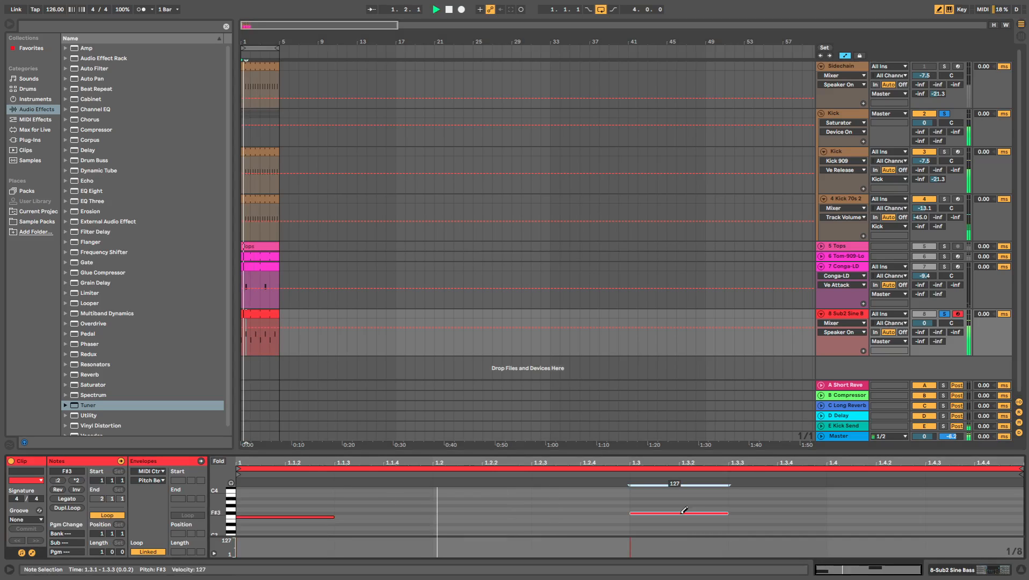
key(Down)
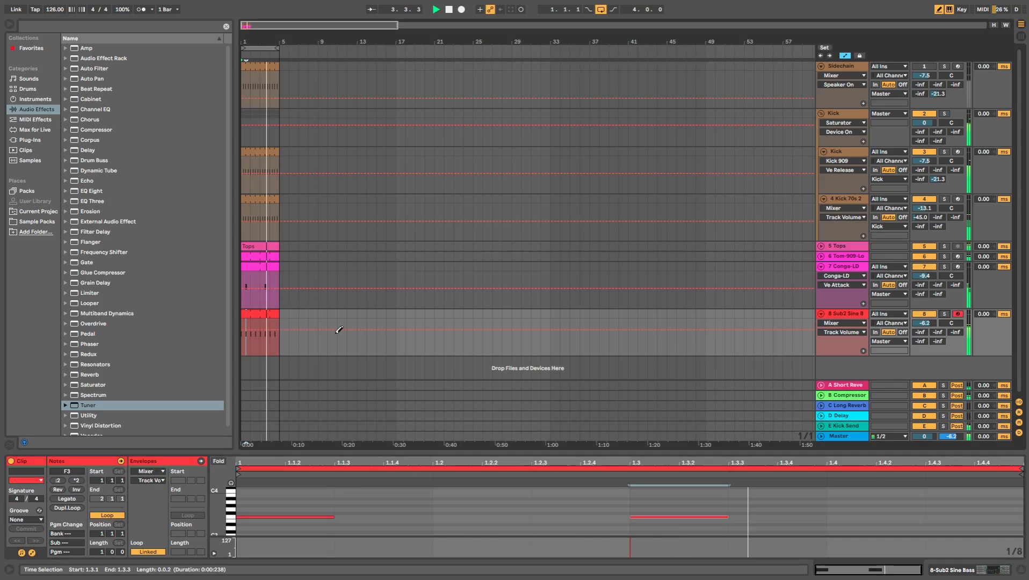
- Transpose the Sub2 Sine Bass notes down to F1 and lower the track's volume to -9.2 dB
click(270, 314)
double_click(850, 314)
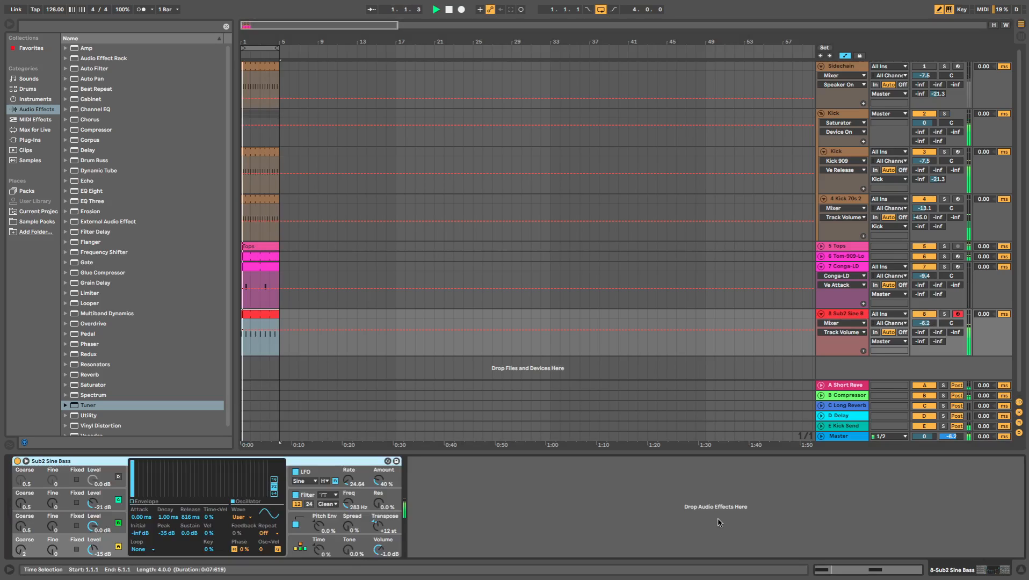
key(shift+Tab)
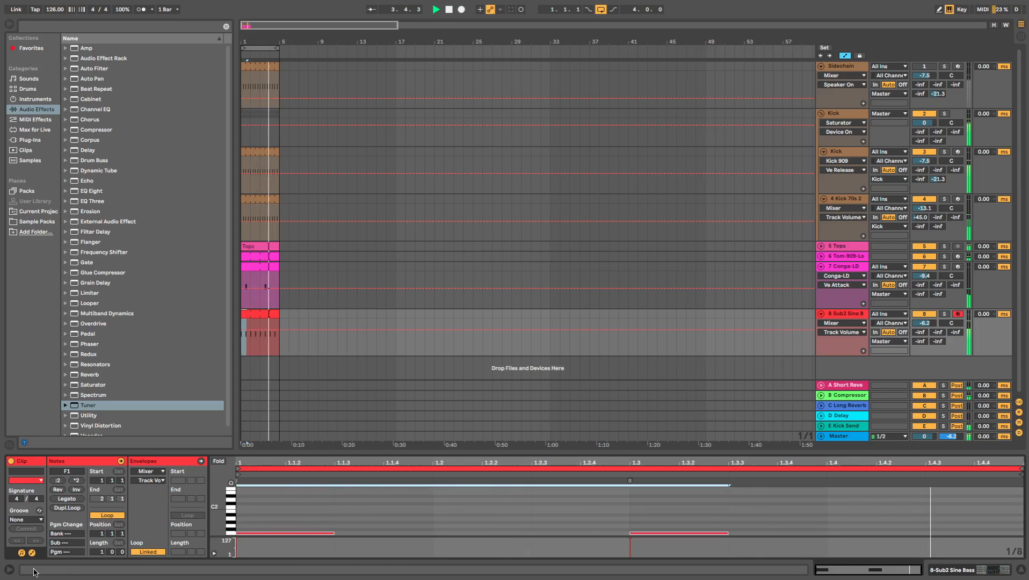
key(shift+Tab)
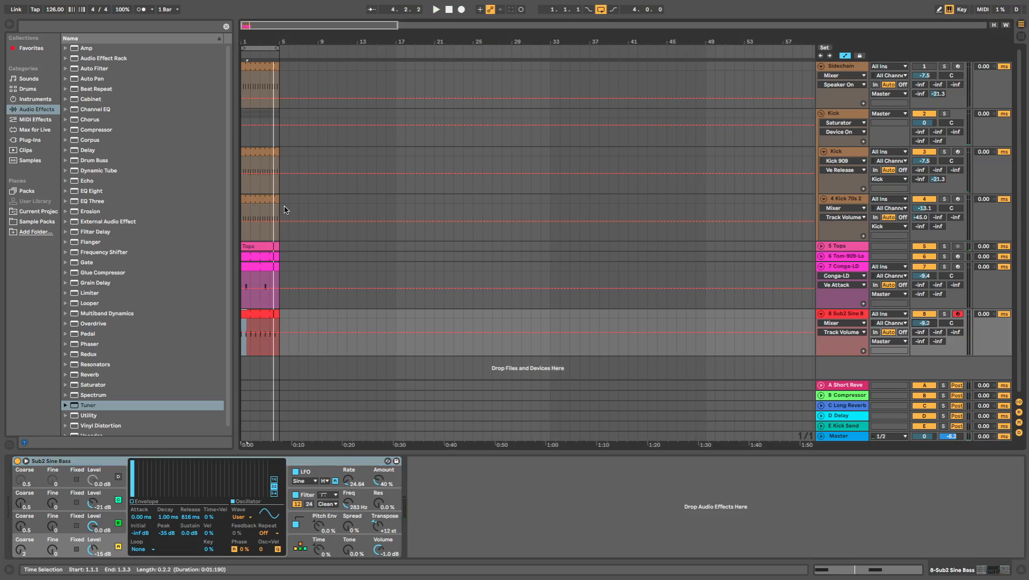
- Play the Sub2 Sine Bass clip and add an EQ Eight to its track with a 25 Hz low cut
click(254, 312)
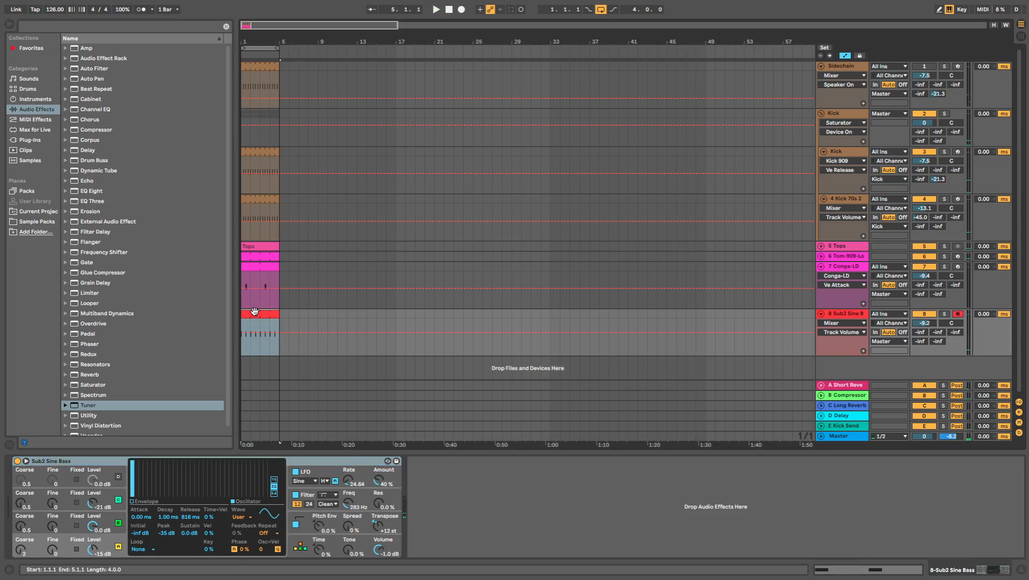
double_click(254, 313)
key(space)
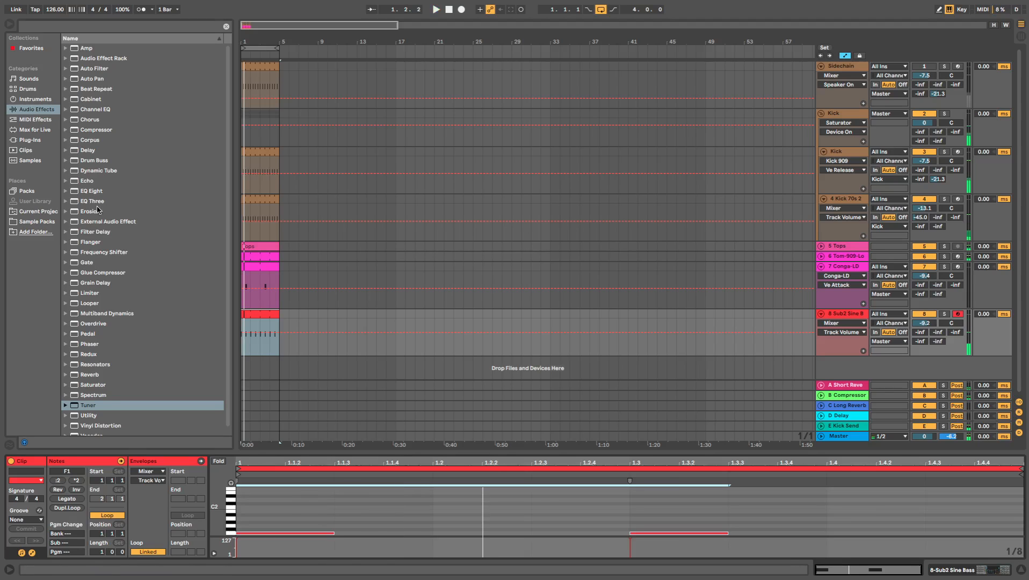
double_click(91, 191)
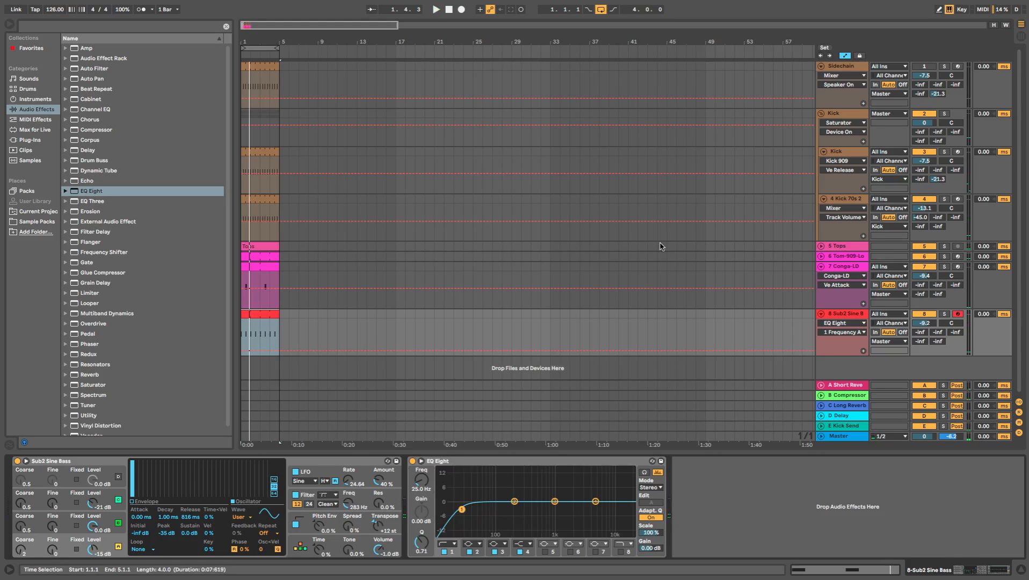
- Add a Compressor after the bass EQ, sidechained from the Sidechain track, with a -30 dB threshold and 0.22 ms attack
click(99, 130)
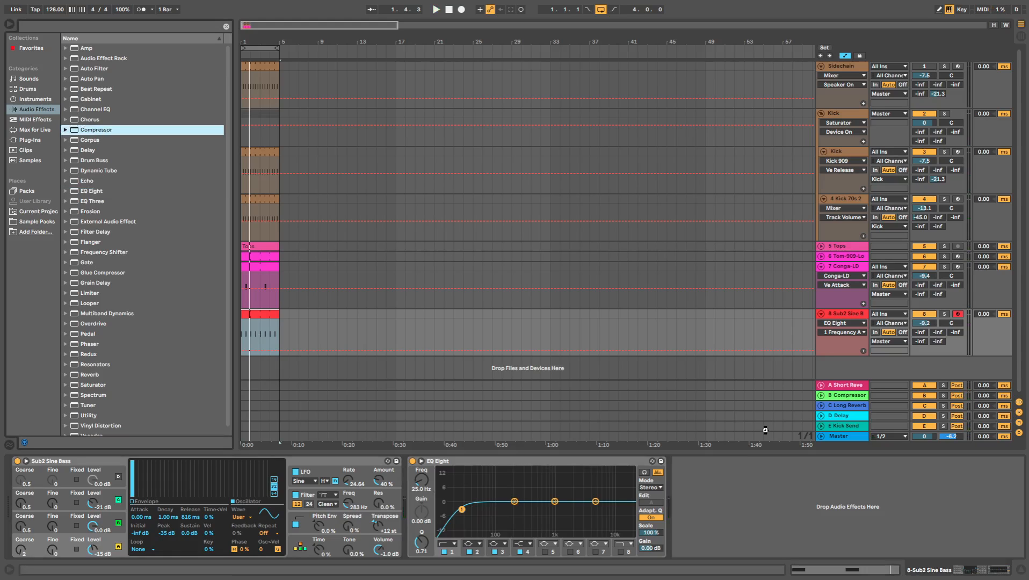
key(Return)
click(693, 487)
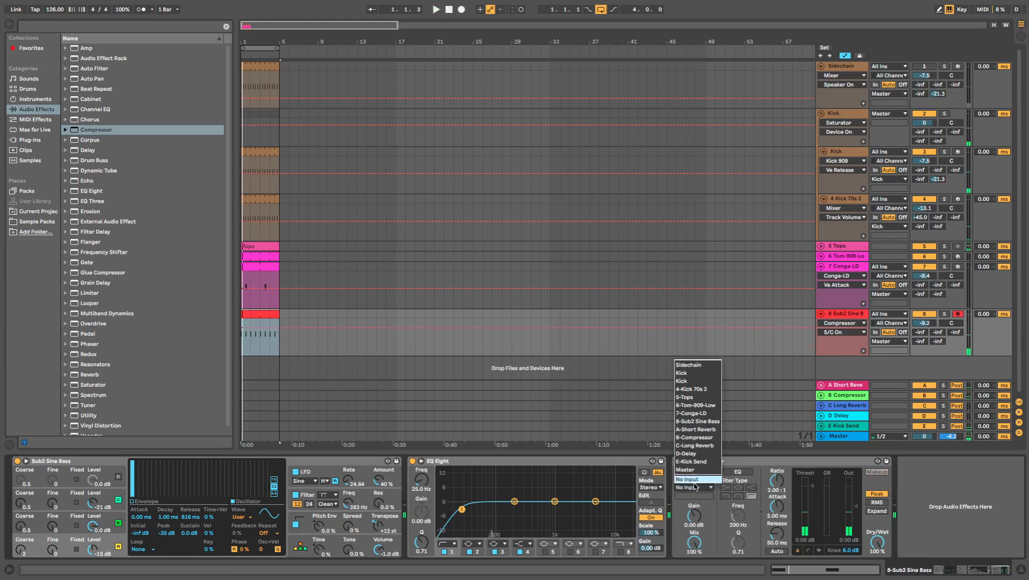
click(697, 364)
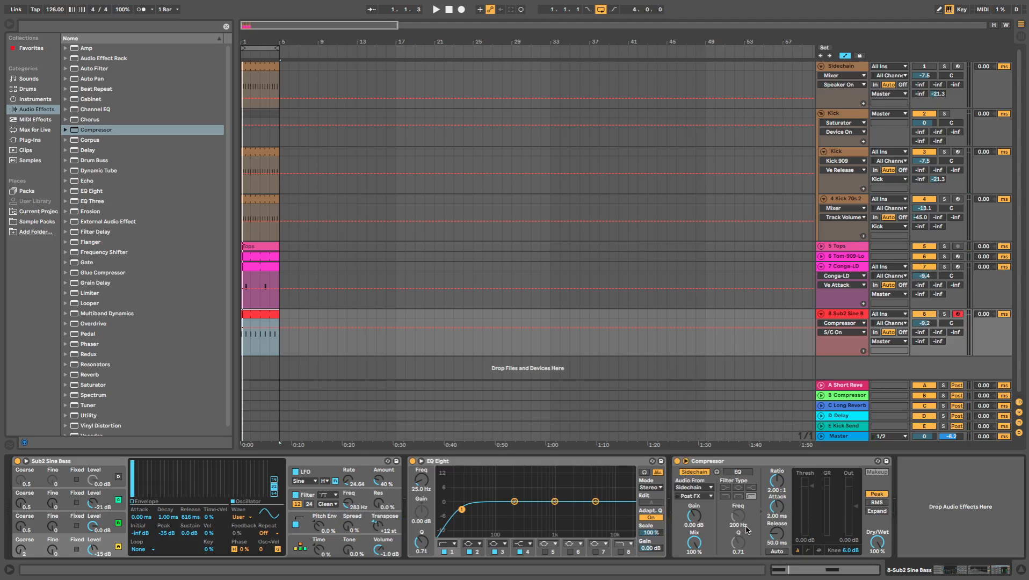
key(space)
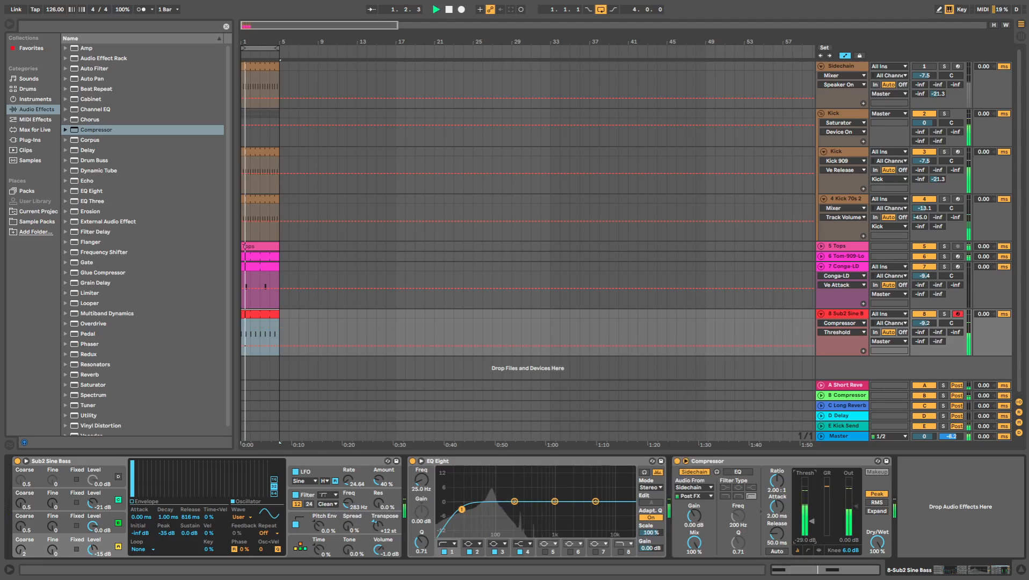
drag(811, 521, 777, 526)
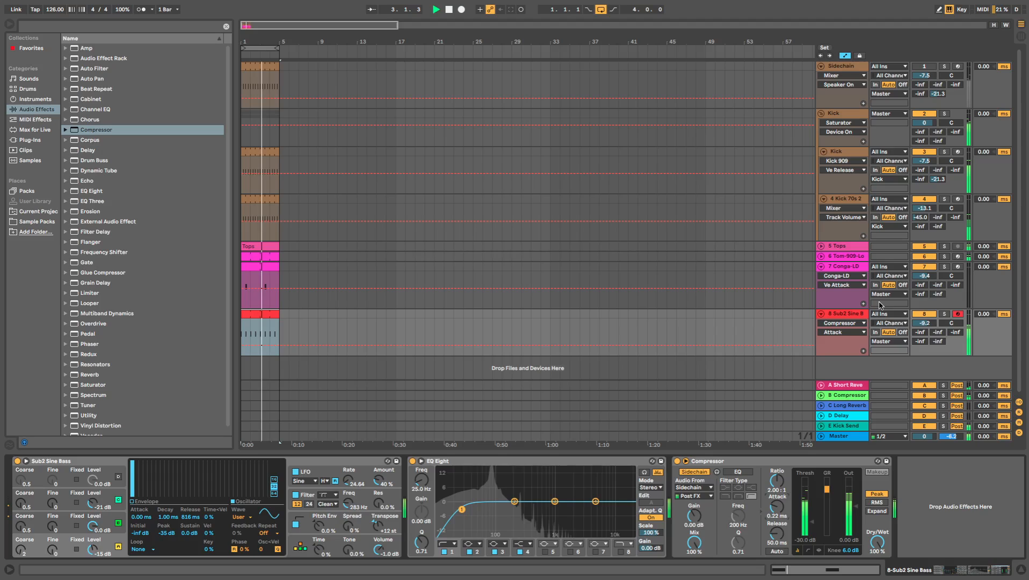
- Copy the Sub2 Sine Bass Compressor to the end of the Tom-909-Low chain and set its threshold to -20 dB
click(855, 256)
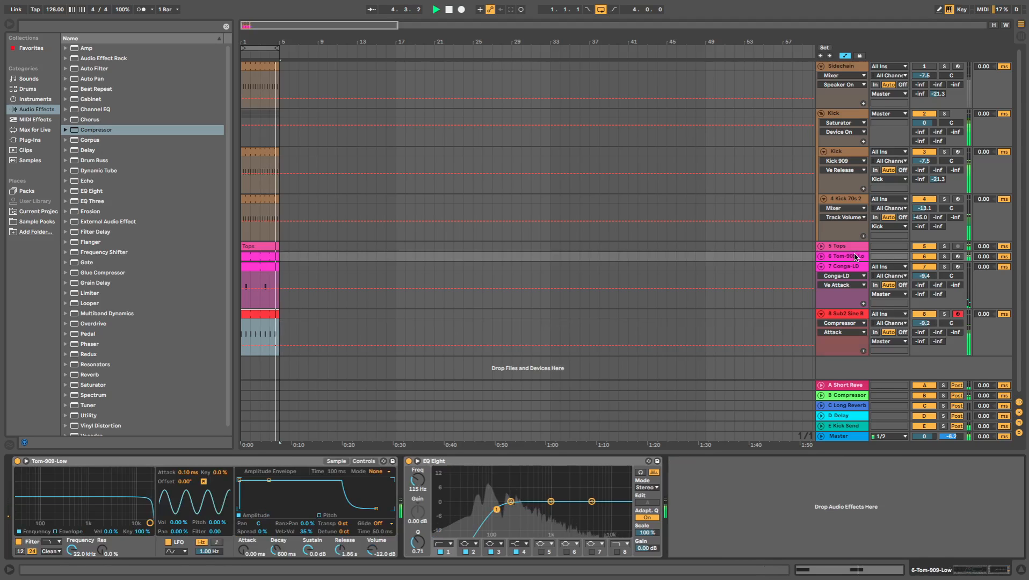
click(855, 315)
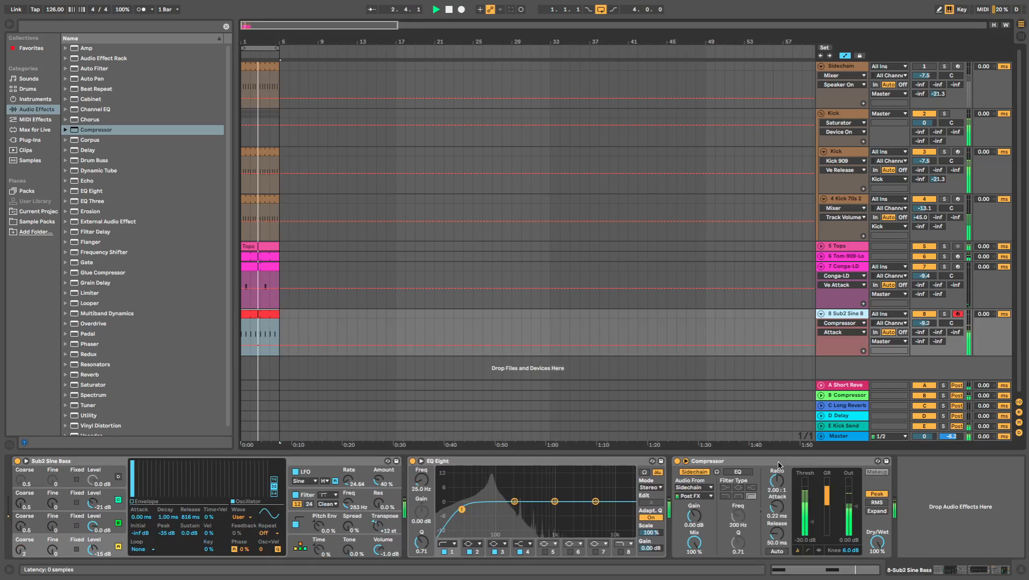
click(778, 465)
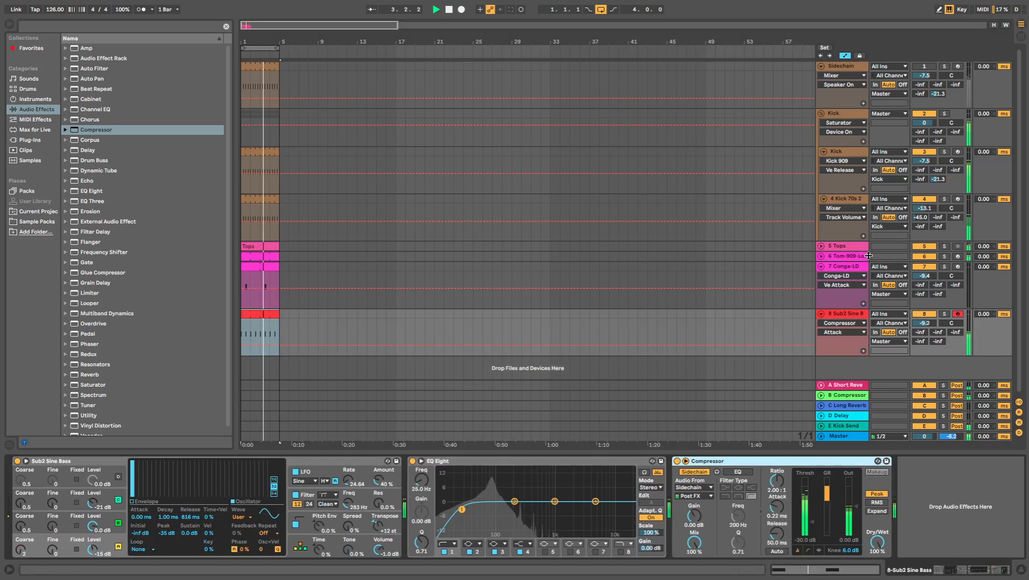
click(867, 256)
key(ctrl+v)
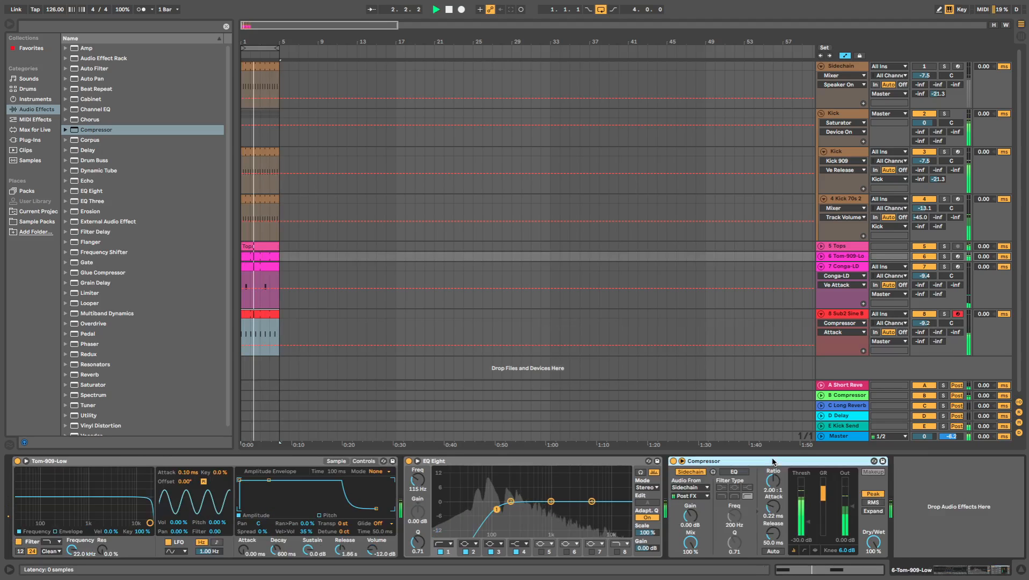
- Set the Sub2 Sine Bass track volume to -8.1 dB and fold the Conga-LD and Sub2 Sine Bass tracks
click(821, 266)
drag(917, 286, 933, 288)
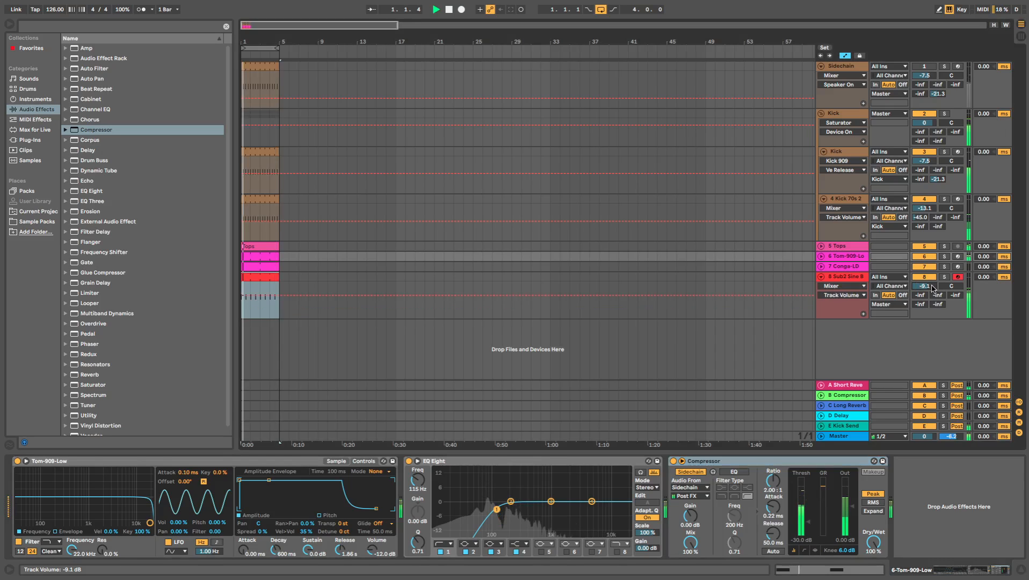
click(821, 276)
- Unfold the Tom-909-Low track and shorten its amplitude envelope release to 632 ms
click(821, 256)
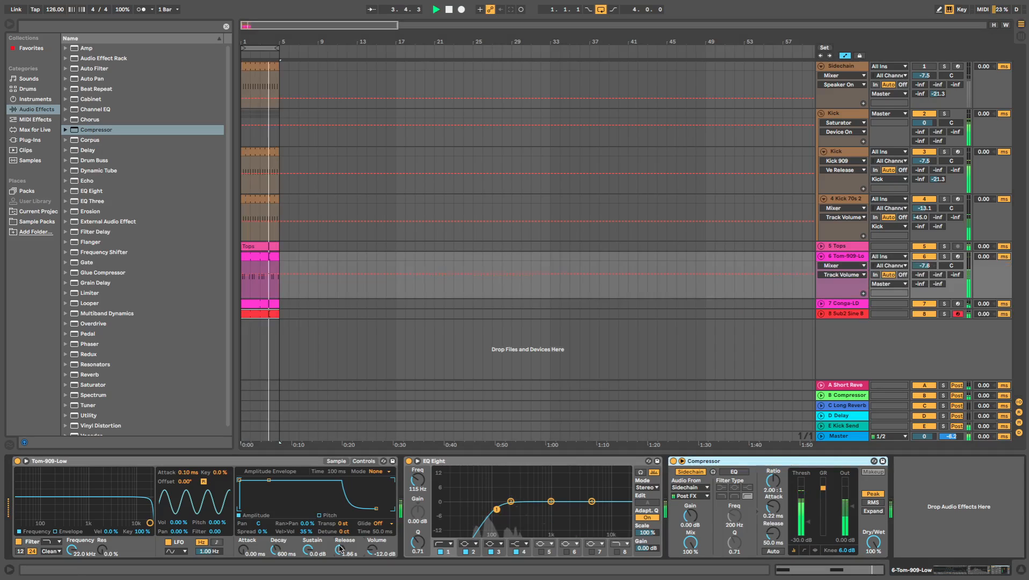
drag(339, 547, 340, 561)
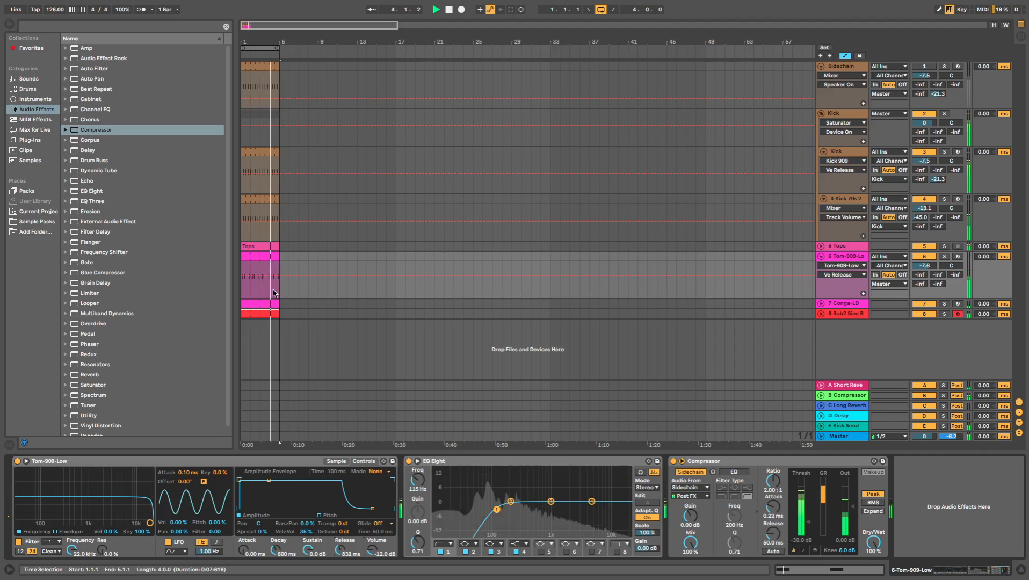
- Set the Conga-LD track volume to -8.8 dB and the Tom-909-Low track volume to -8.5 dB
click(821, 303)
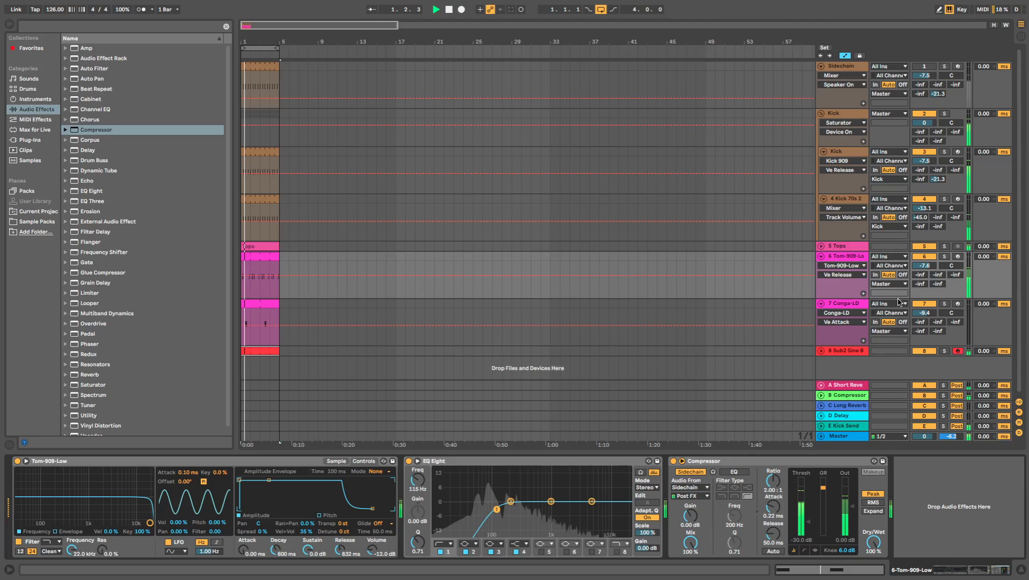
drag(924, 313, 924, 310)
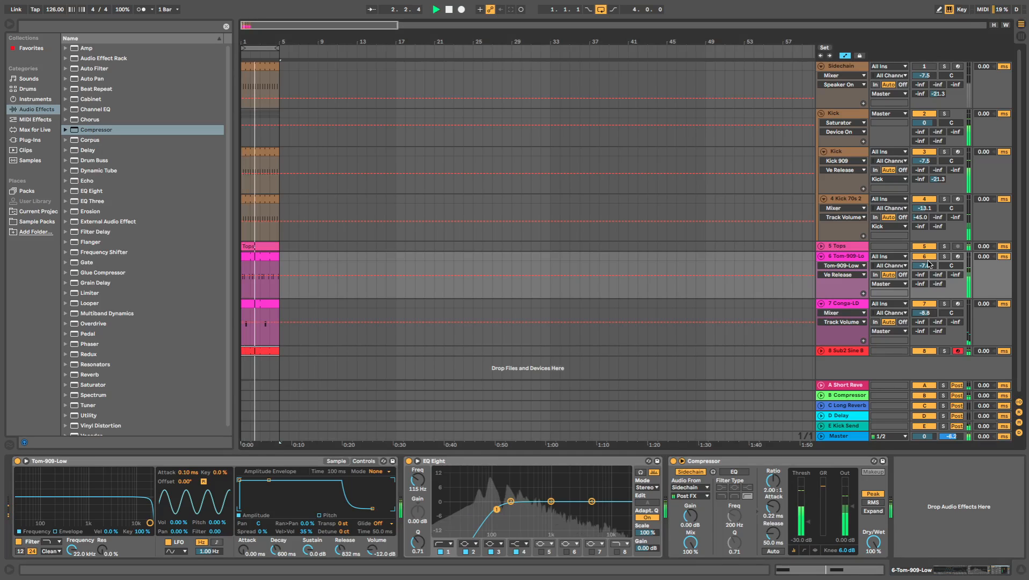
drag(928, 264, 928, 265)
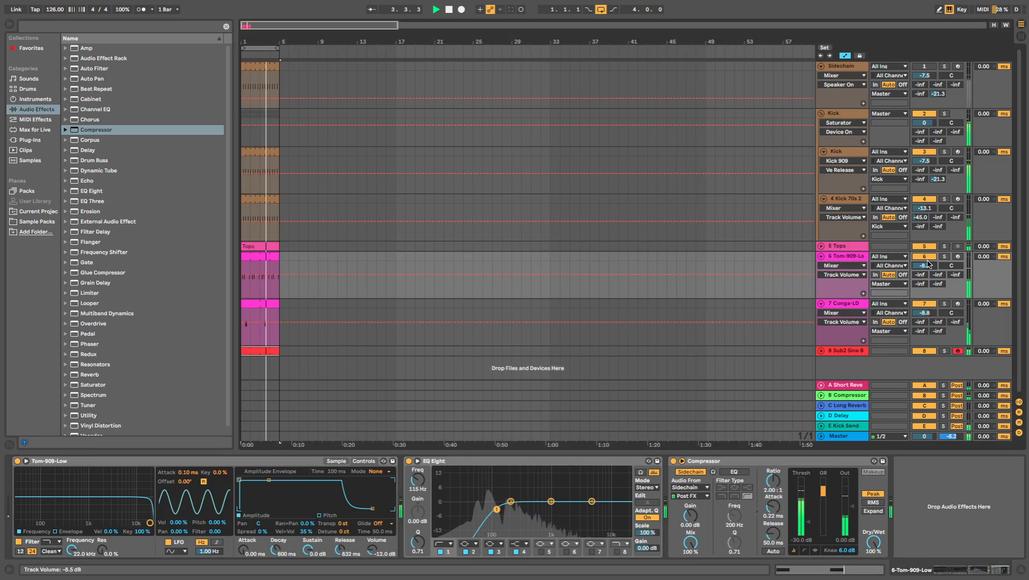
- Fold the Tom-909-Low and Conga-LD tracks and move the Tops track below Sub2 Sine Bass
click(820, 256)
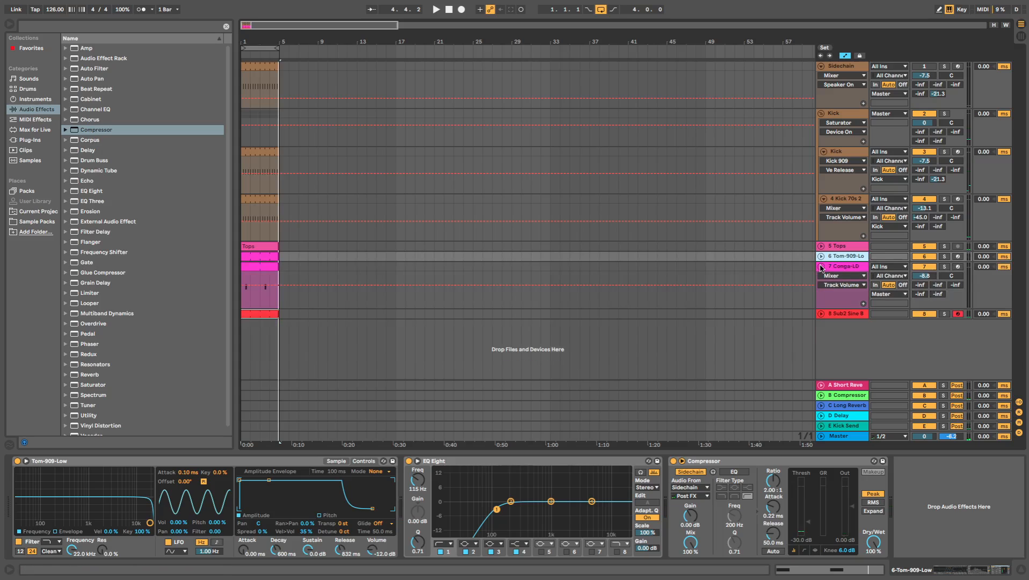
click(821, 267)
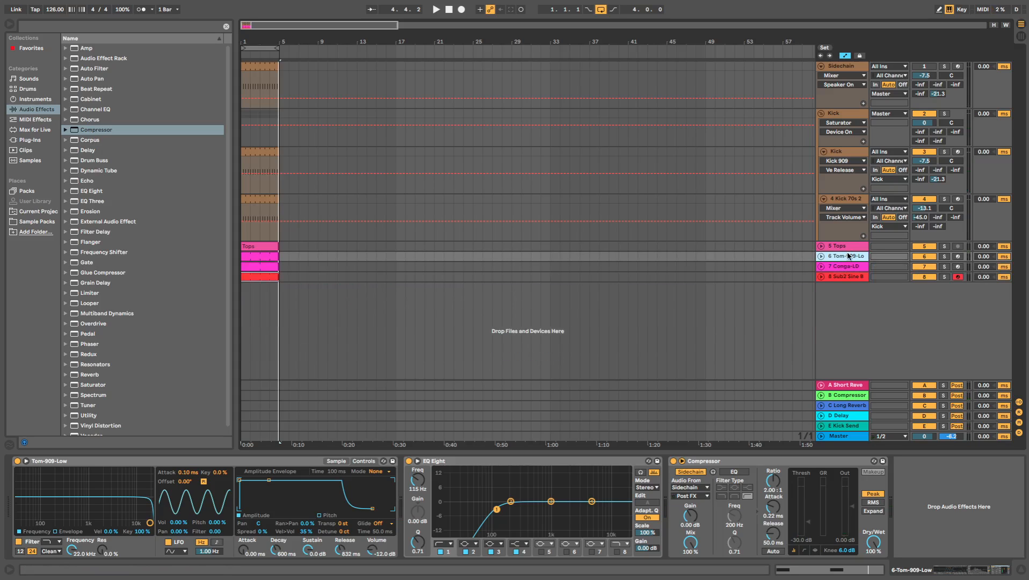
key(Up)
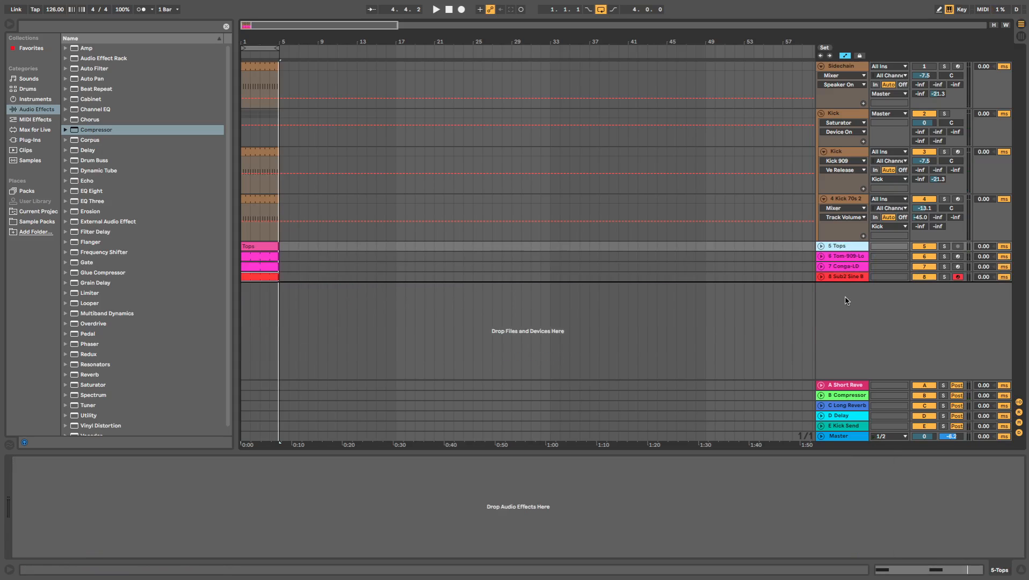
drag(845, 298, 846, 298)
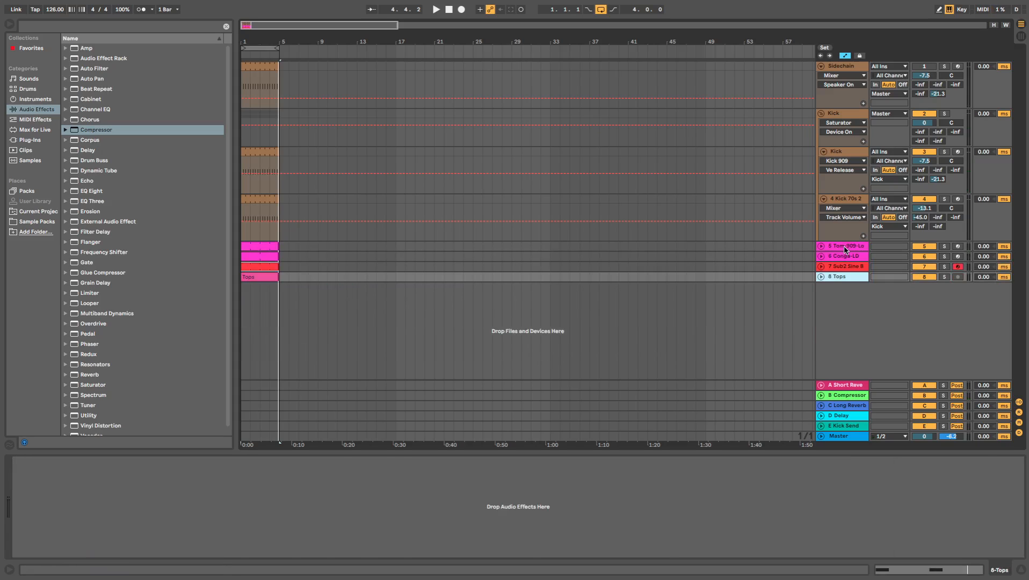
- Rename the Tom-909-Low track as Tom and the Conga-LD track as Dick
click(845, 248)
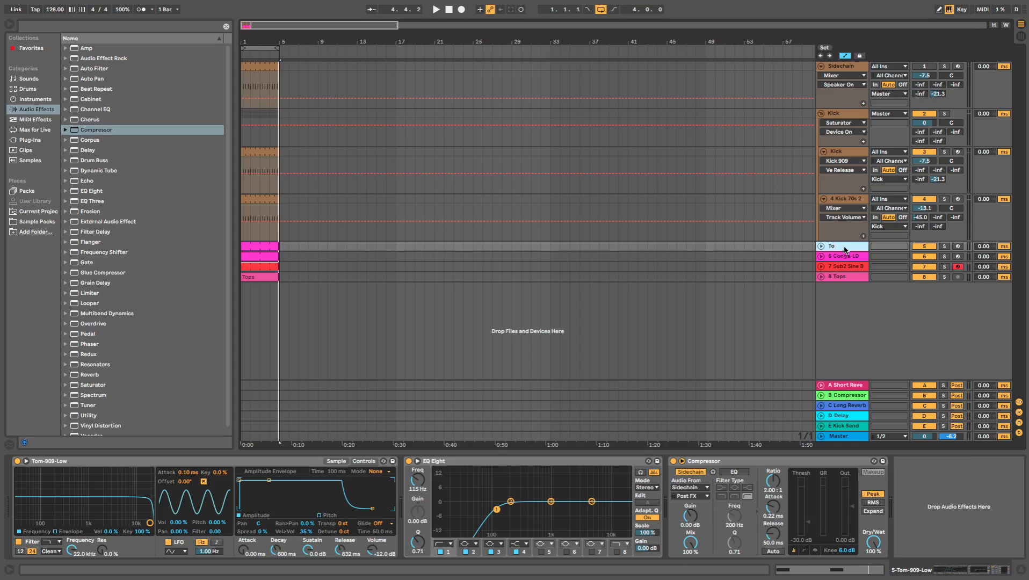
key(Down)
text(Dick)
key(Return)
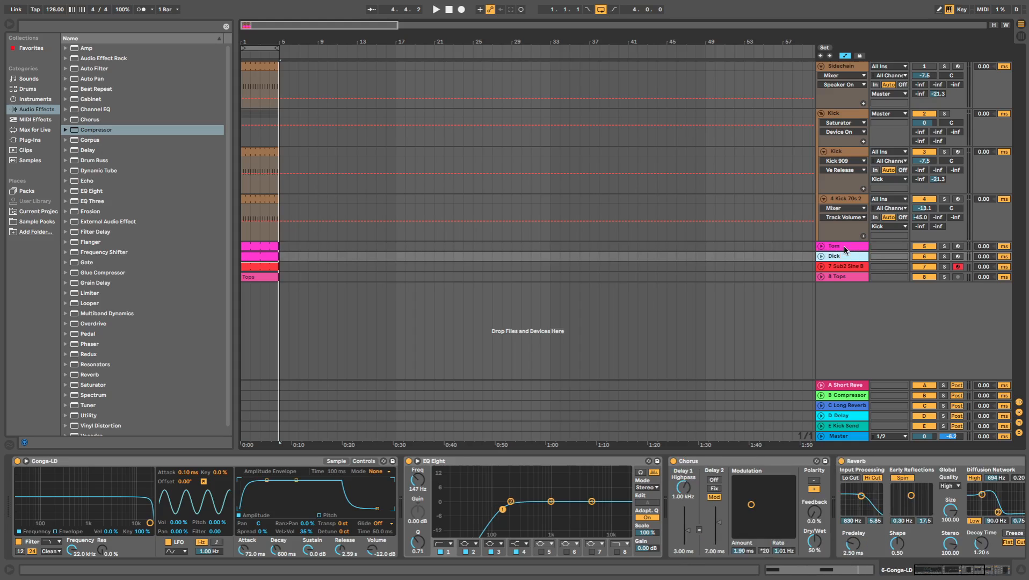
- Rename the conga track as King Conga
key(ctrl+r)
text(Con)
key(BackSpace)
key(BackSpace)
key(BackSpace)
text(King Conga)
- Rename the Sub2 Sine Bass track as Sub Club
click(846, 266)
key(ctrl+r)
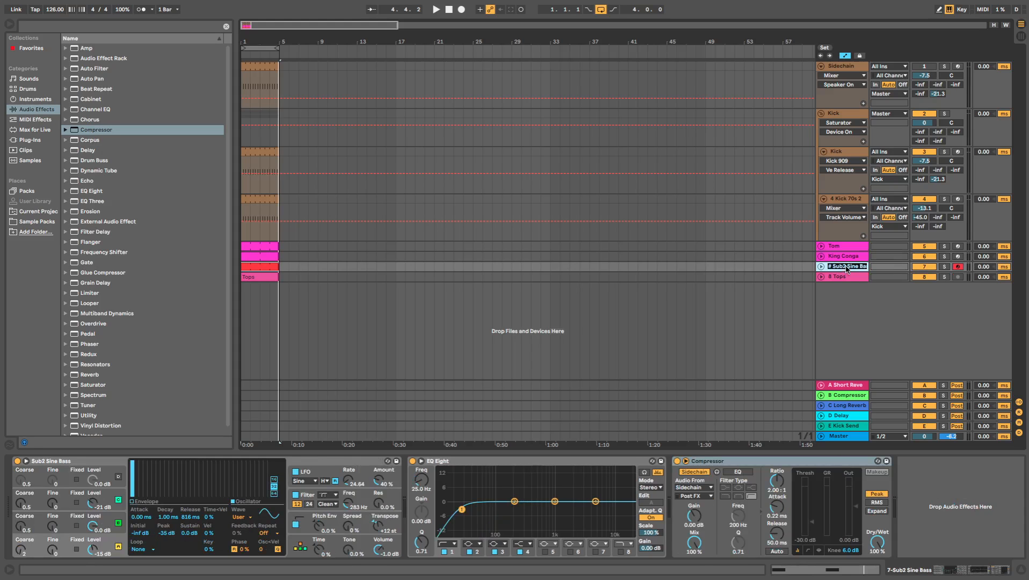
text(Sub Club)
key(Return)
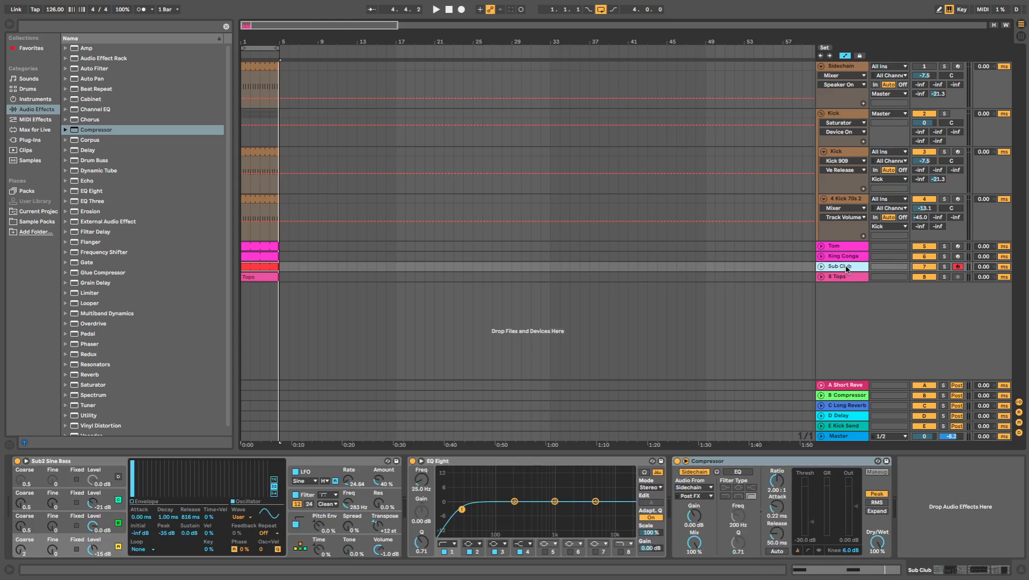
- Fold the Kick group, then group the Kick, Tom, King Conga and Sub Club tracks and name the group Bottom
click(821, 114)
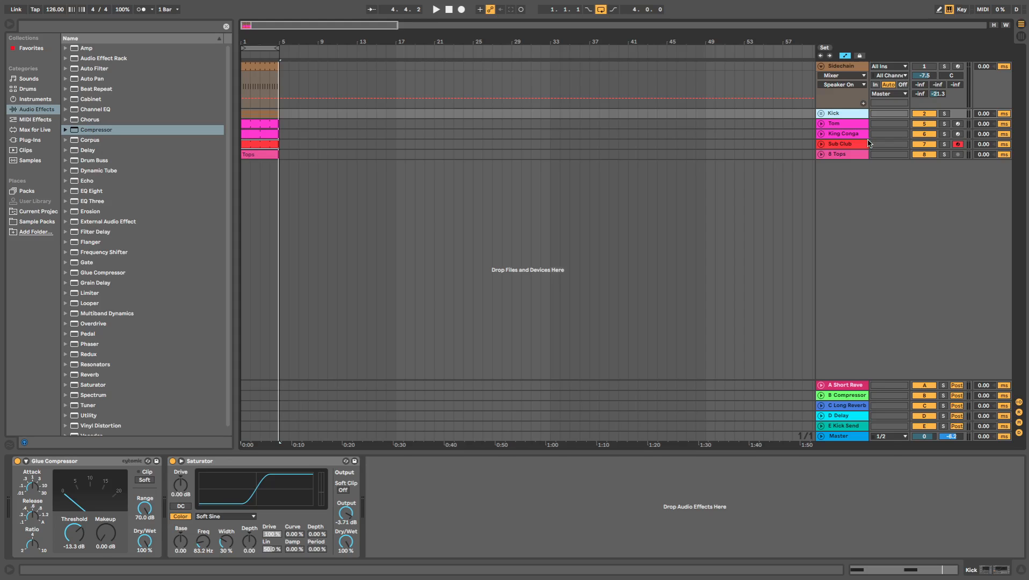
click(868, 143)
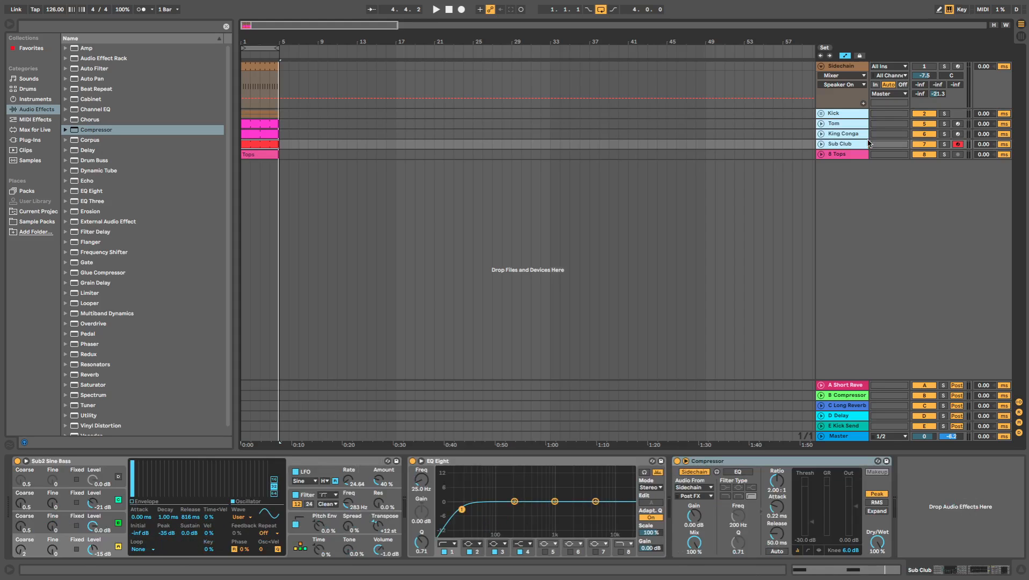
key(ctrl+g)
key(ctrl+r)
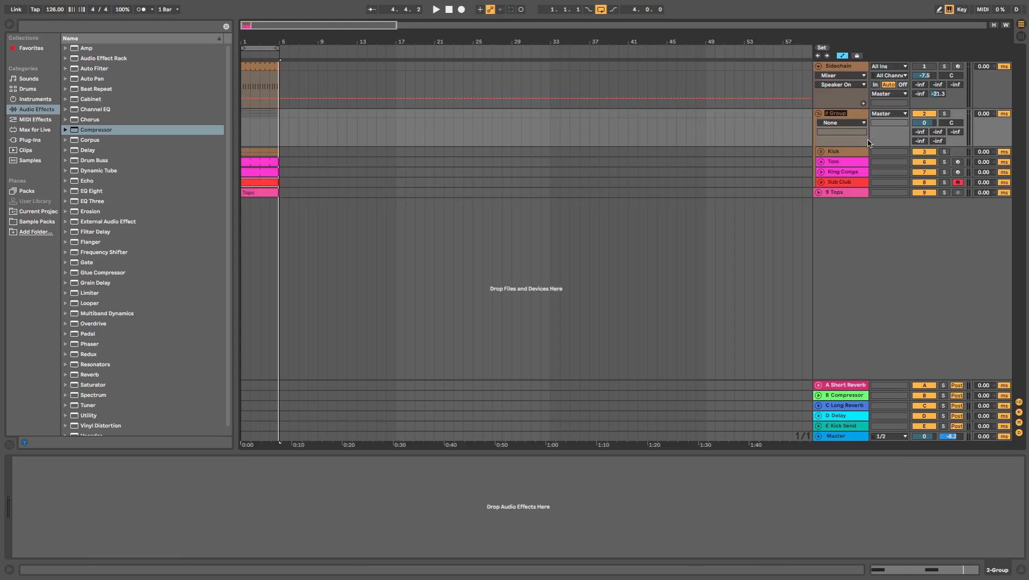
text(Bottom)
key(Return)
- Solo the Bottom group during playback and look over the King Conga and Sub Club device chains
key(space)
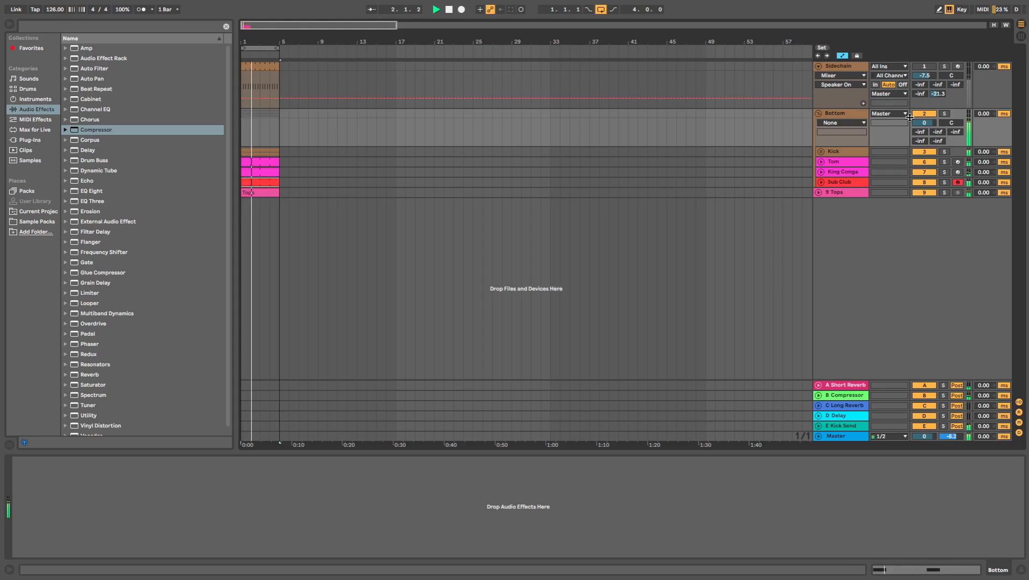
click(944, 113)
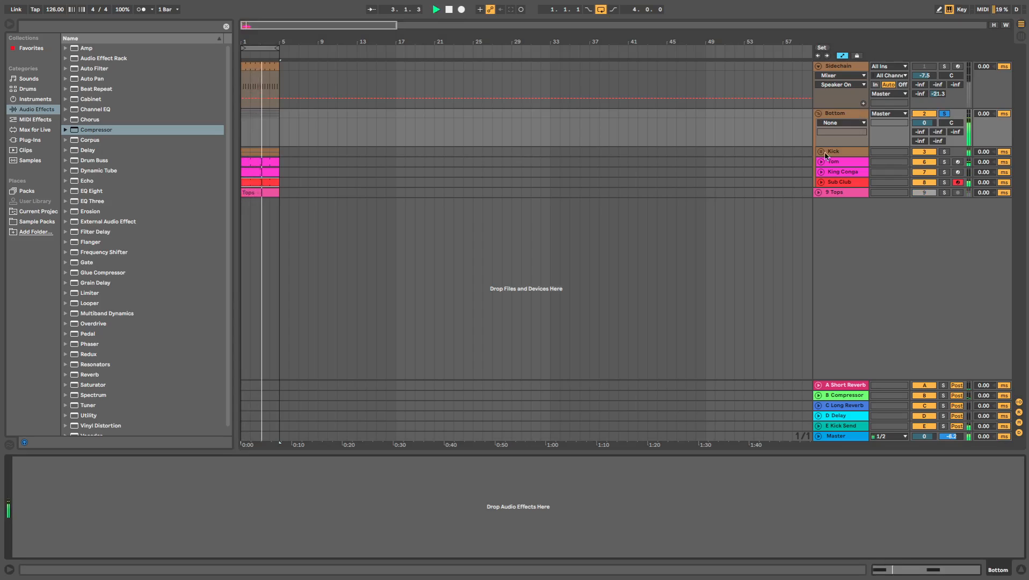
click(851, 114)
click(851, 172)
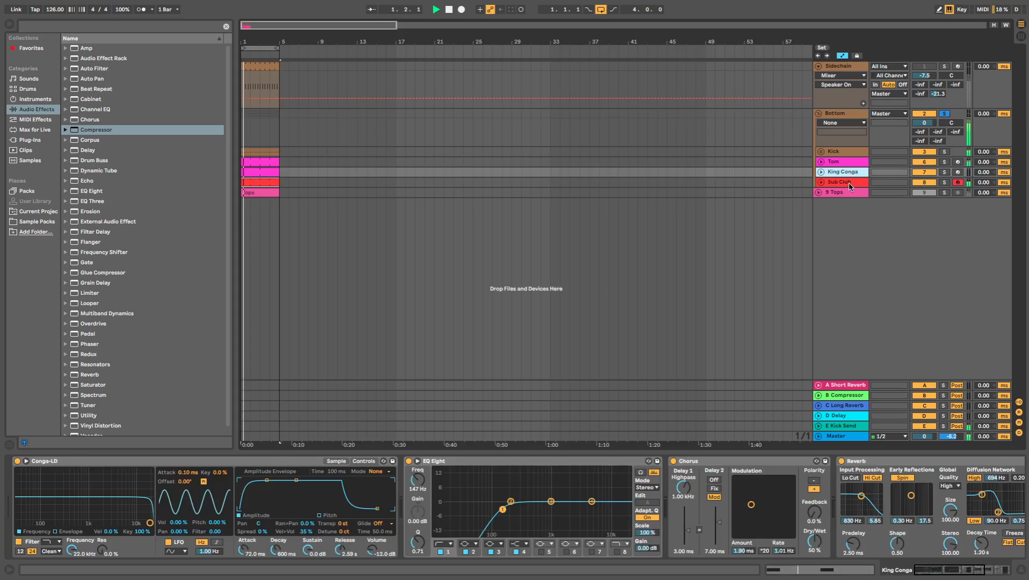
double_click(848, 183)
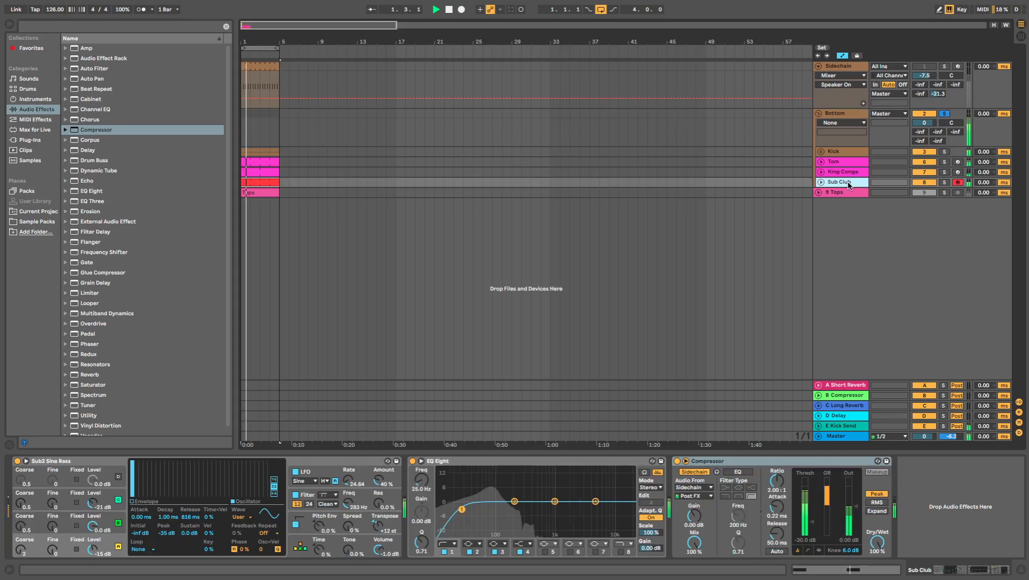
click(847, 114)
key(space)
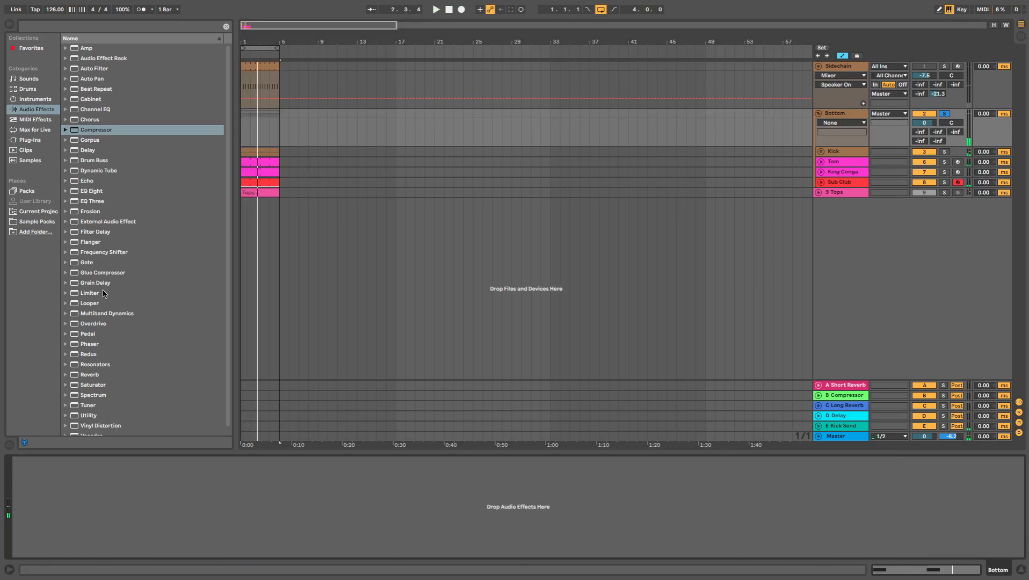
- Add a Glue Compressor to the Bottom group and set its threshold to -12.4 dB while playing the loop
click(105, 273)
drag(105, 272, 75, 531)
key(space)
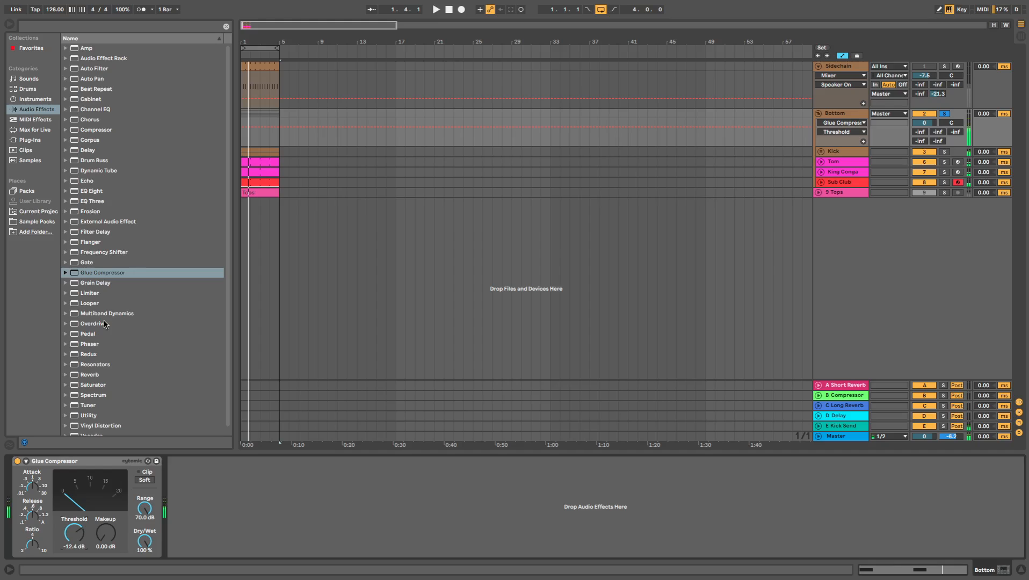
- Add a Saturator after the Bottom group's Glue Compressor and set its drive to 3.94 dB
scroll(104, 324, down, 1)
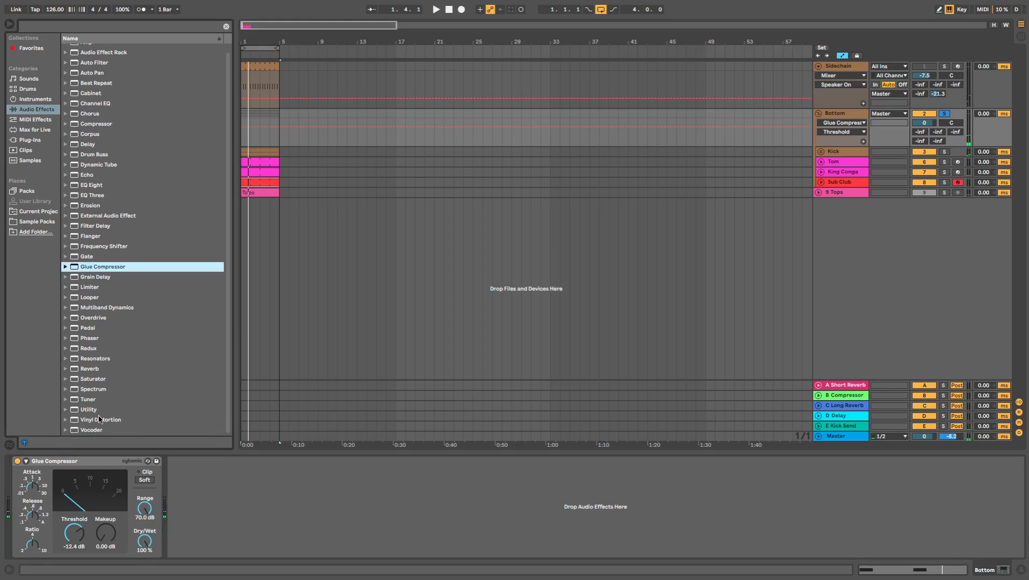
click(102, 382)
scroll(102, 382, up, 1)
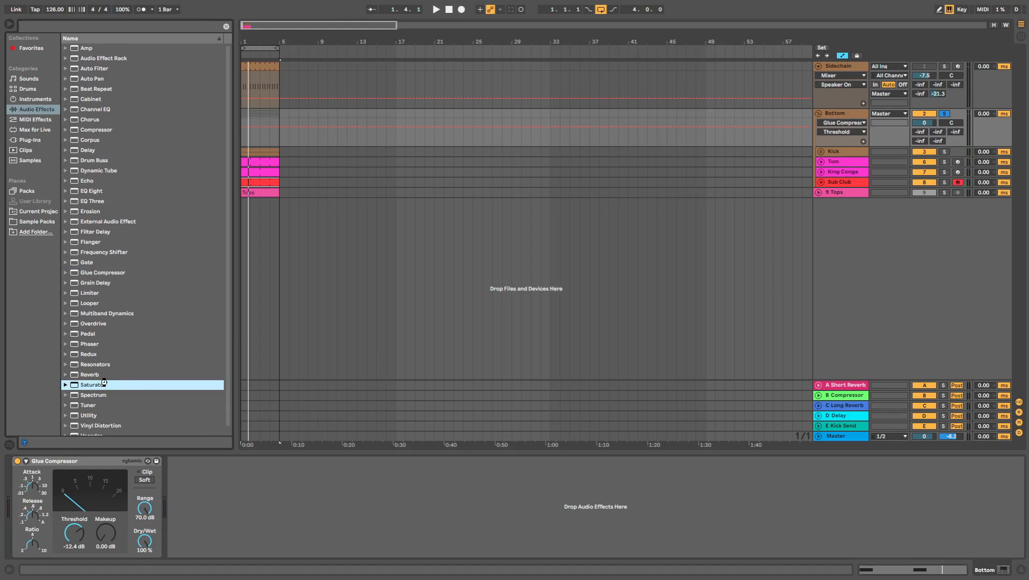
drag(102, 383, 209, 559)
key(space)
drag(180, 486, 181, 473)
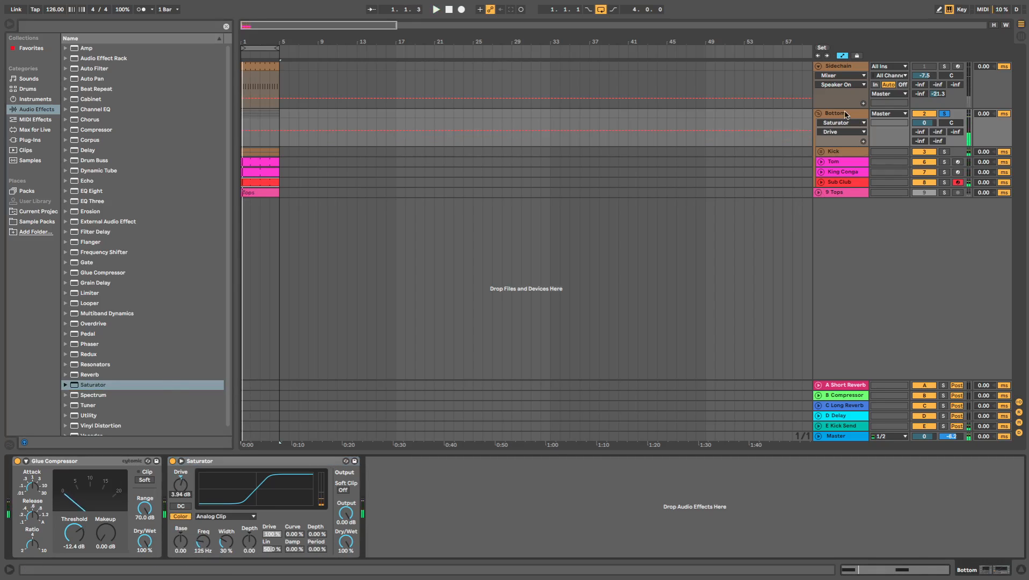
- Bypass the Bottom group's Glue Compressor and Saturator, then play the loop in Session View and measure the group's peak level
click(17, 460)
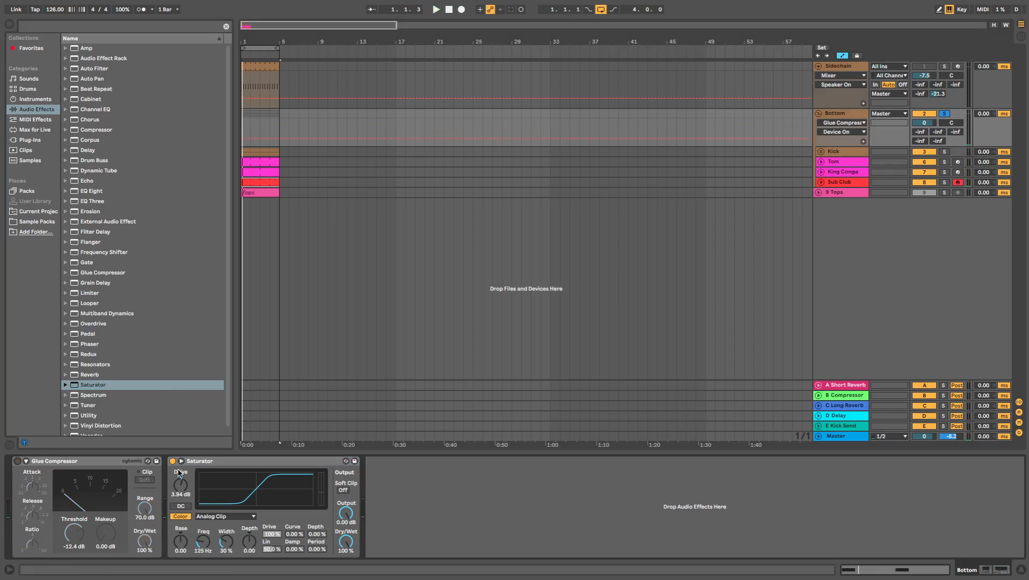
click(172, 460)
key(Tab)
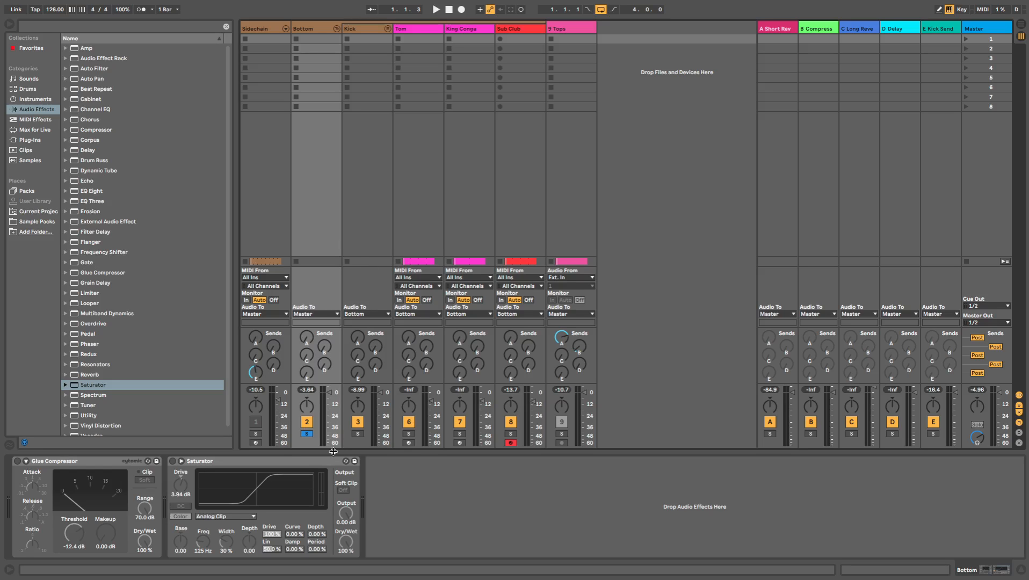
key(space)
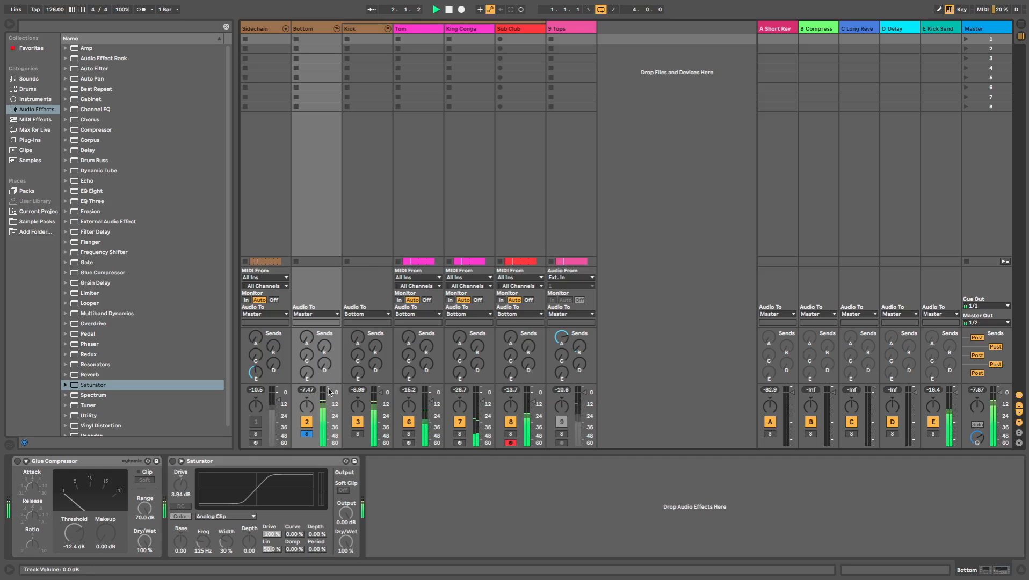
click(304, 390)
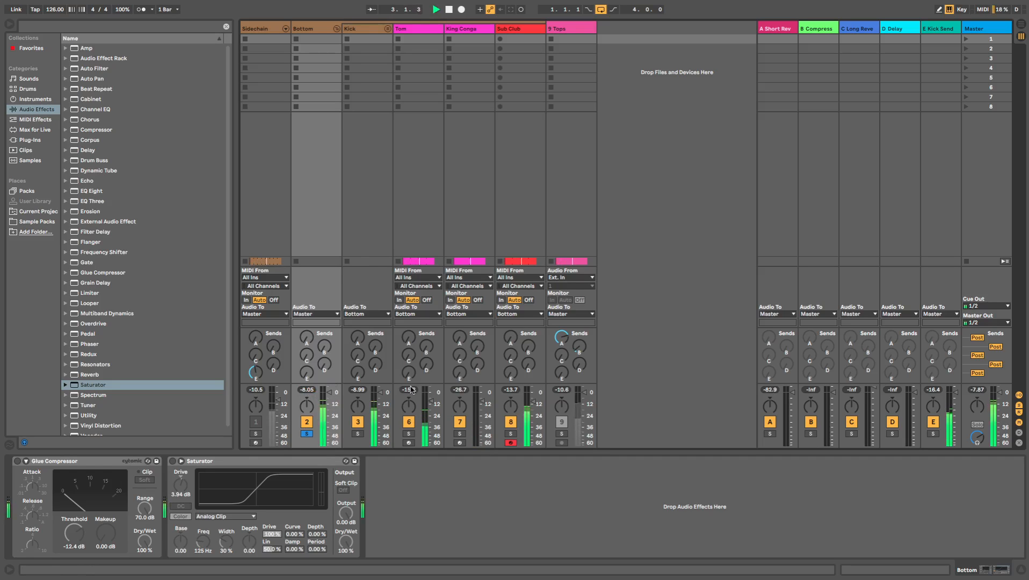
- Raise the Tom track's send A and inspect the Short Reverb return's device before reselecting the Bottom group
drag(411, 337, 411, 277)
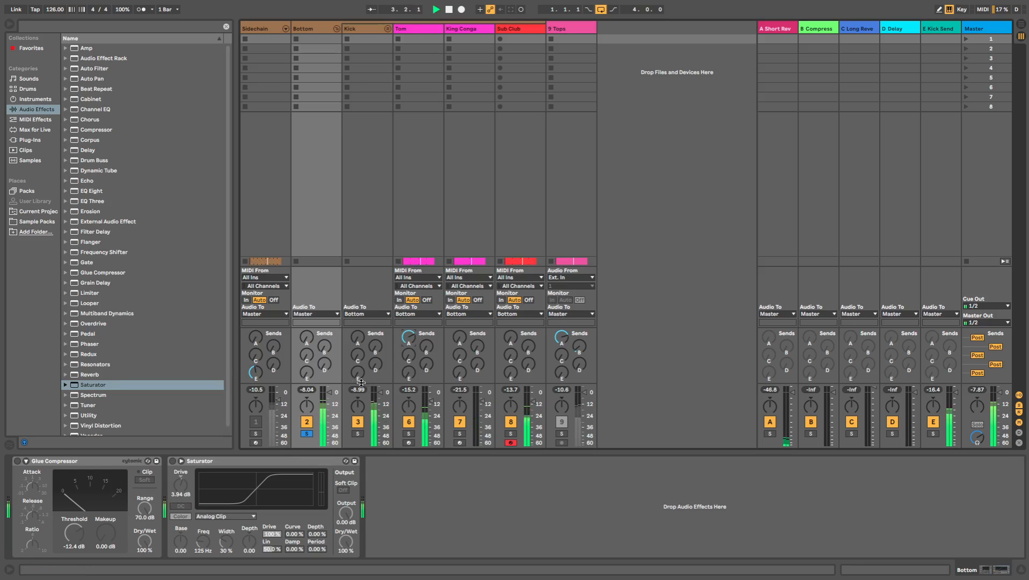
click(776, 29)
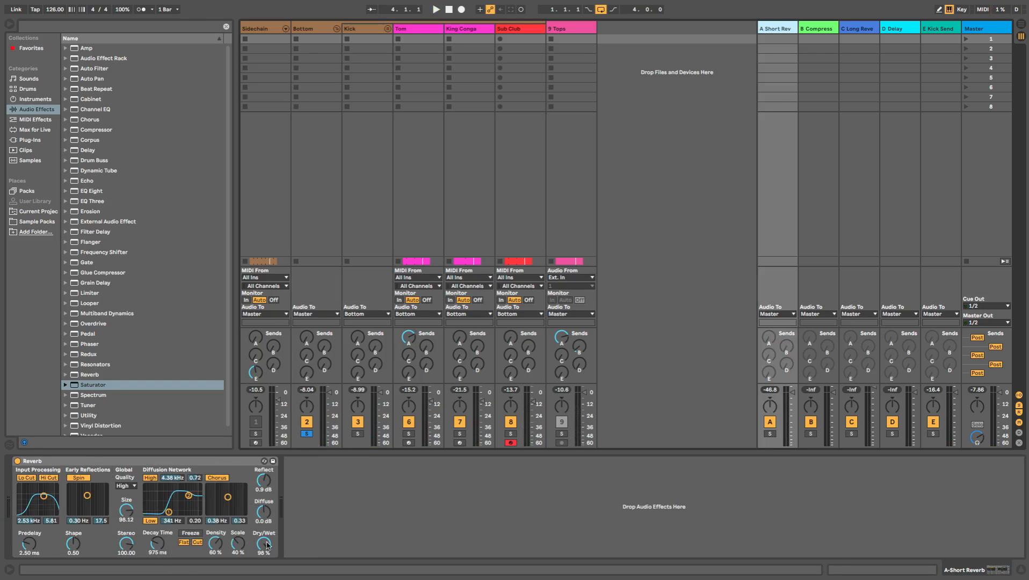
click(324, 29)
- Re-enable the Bottom group's Glue Compressor, set its makeup to 0.63 dB and compare the level with the compressor bypassed
key(space)
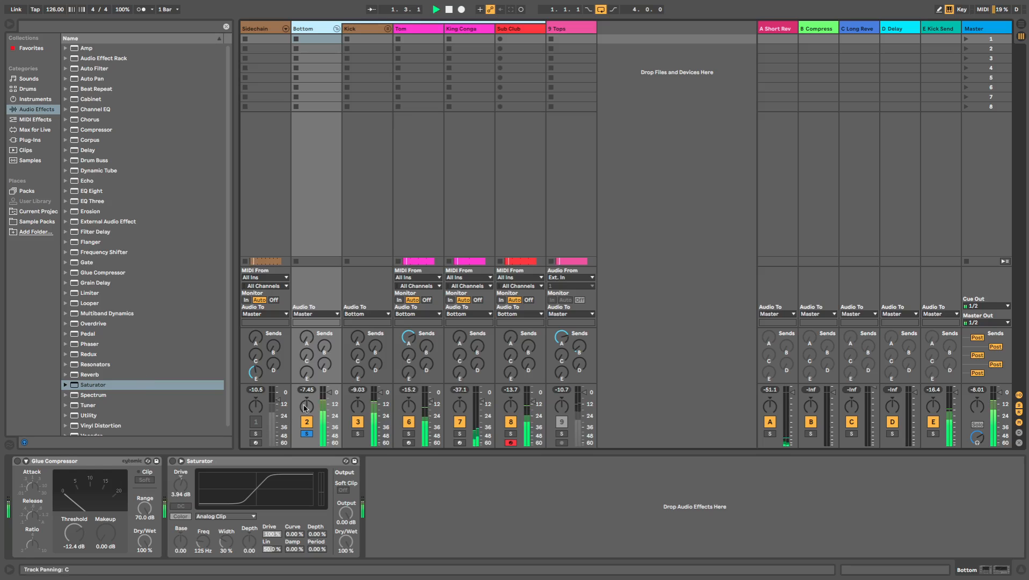
key(space)
click(15, 462)
click(17, 461)
key(space)
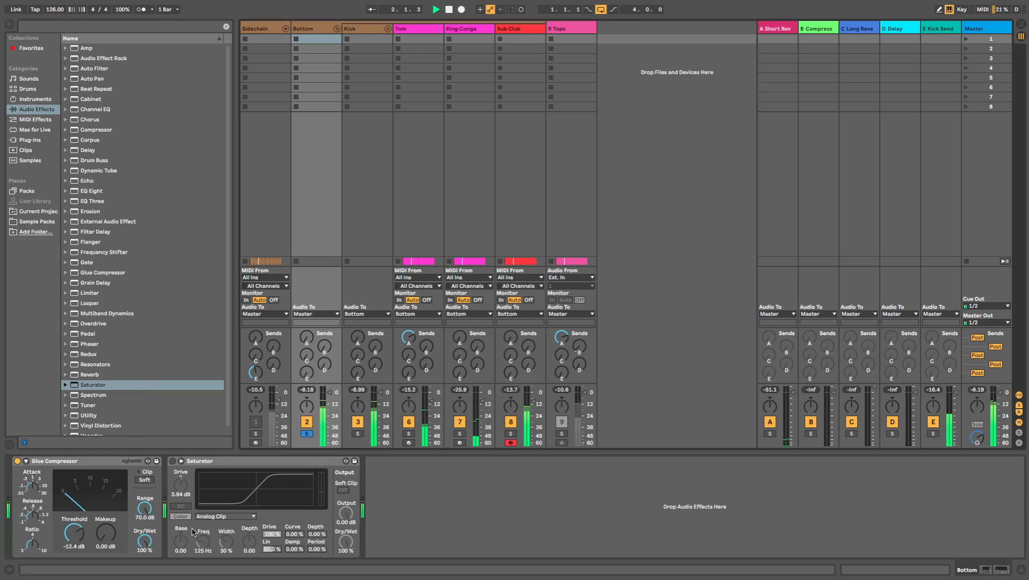
drag(104, 545, 104, 536)
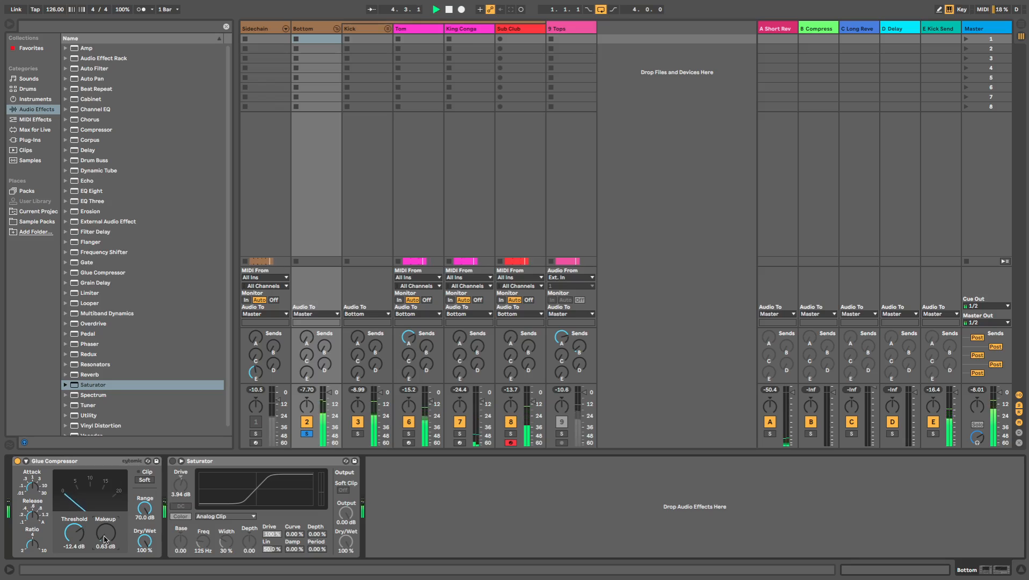
click(17, 460)
click(17, 460)
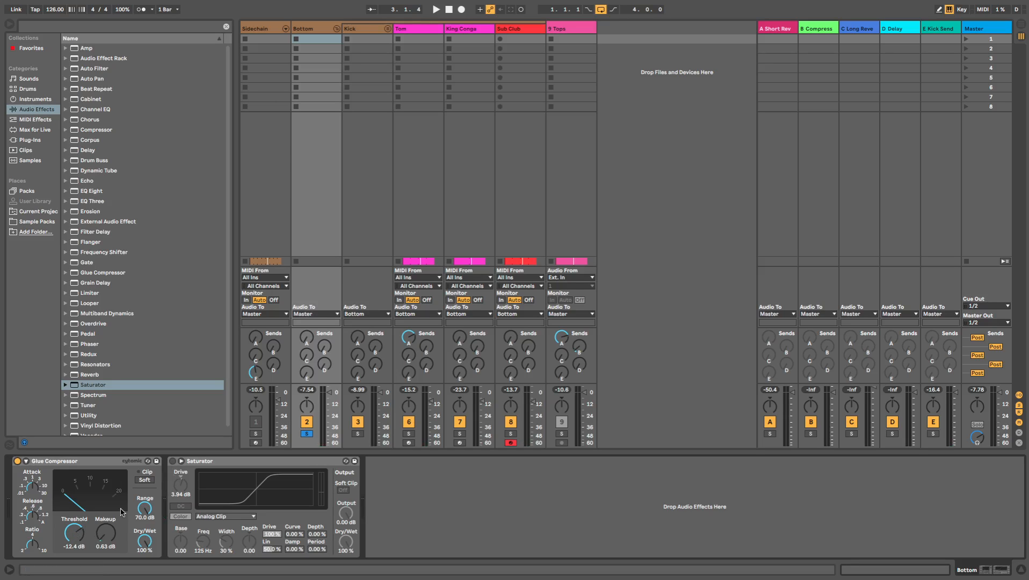
- Re-enable the Saturator, set its frequency to 107 Hz and output to -4.57 dB, and compare the level with it bypassed
click(173, 461)
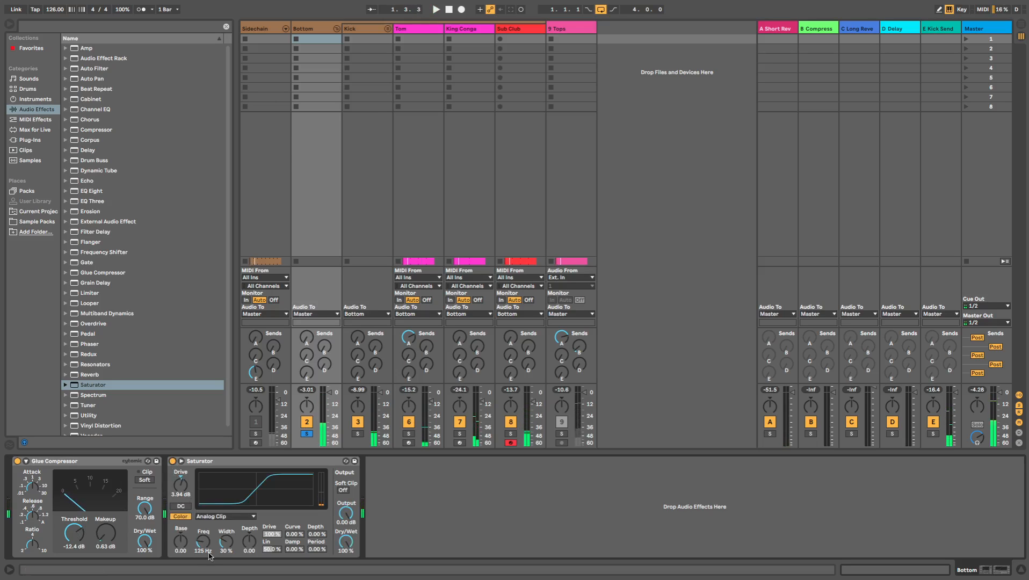
key(space)
drag(344, 516, 344, 532)
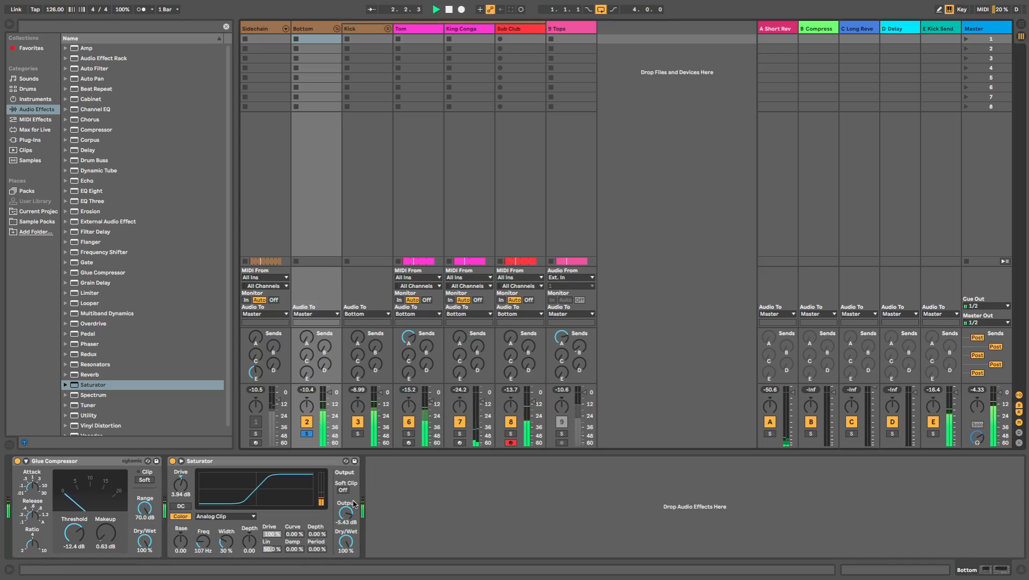
click(172, 460)
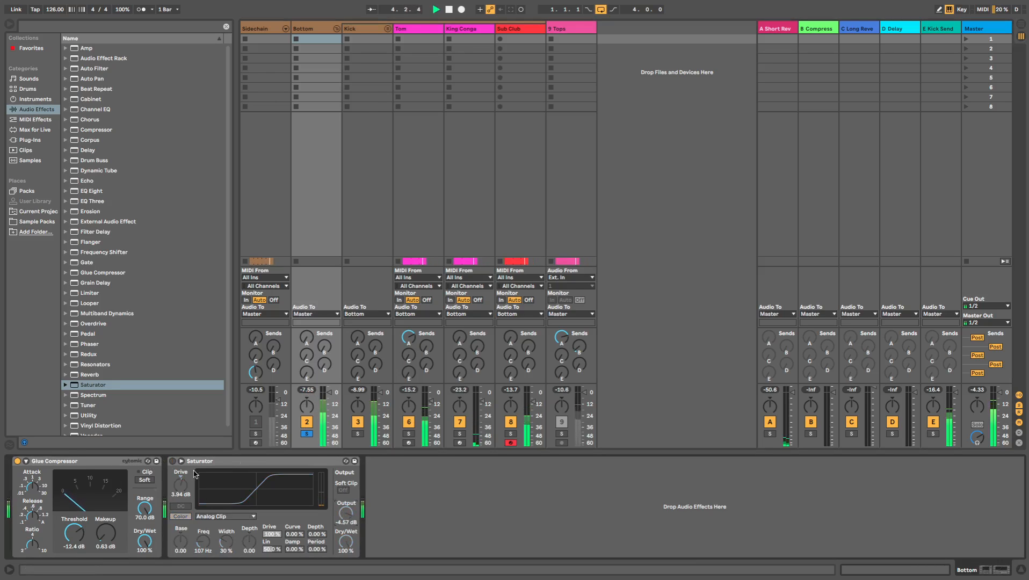
click(173, 461)
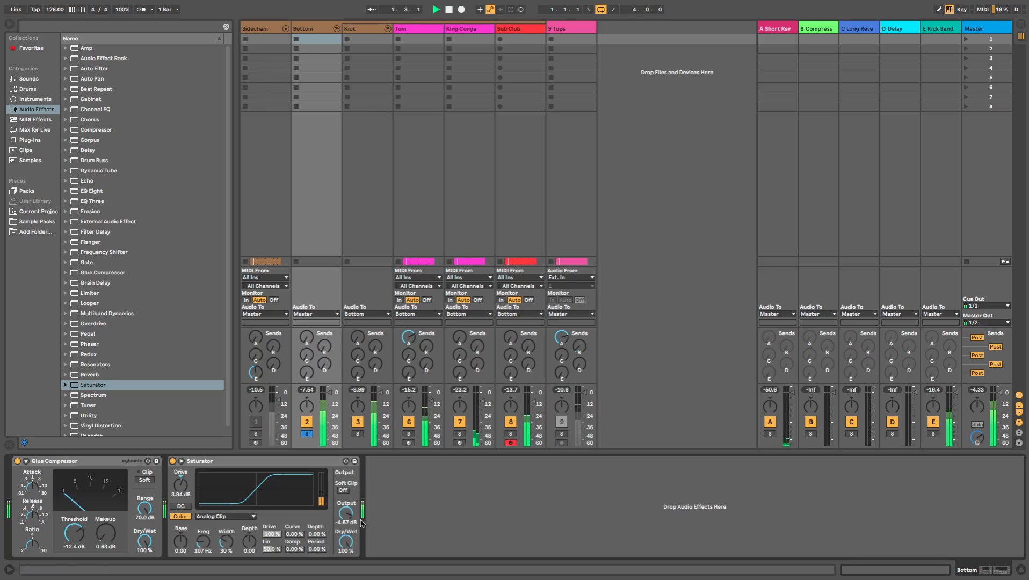
- Fine-tune the Saturator's output to -4.00 dB, resetting the Bottom group's peak meter to check the level
click(309, 390)
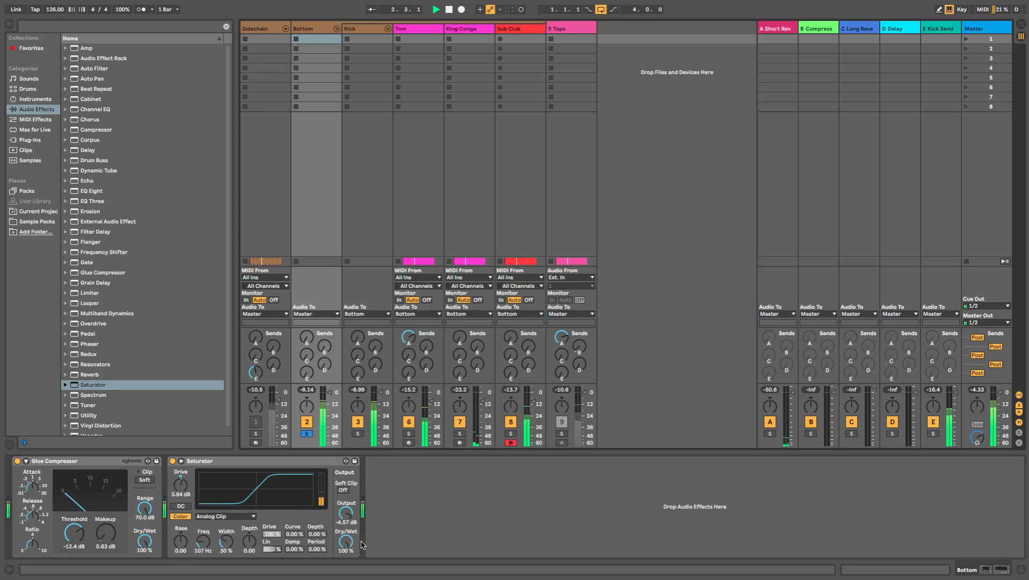
drag(344, 512, 343, 510)
click(305, 391)
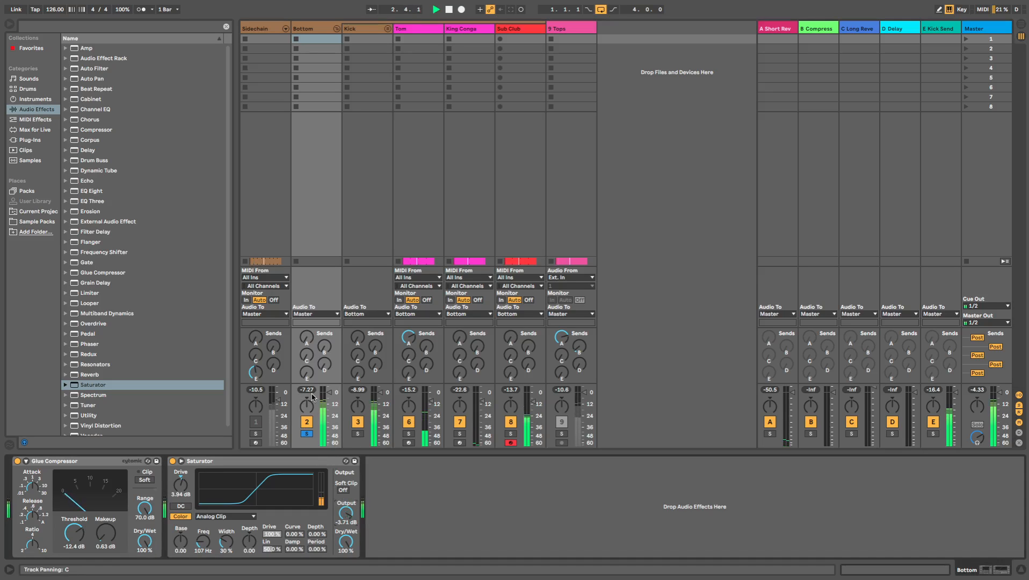
drag(351, 514, 352, 515)
click(307, 390)
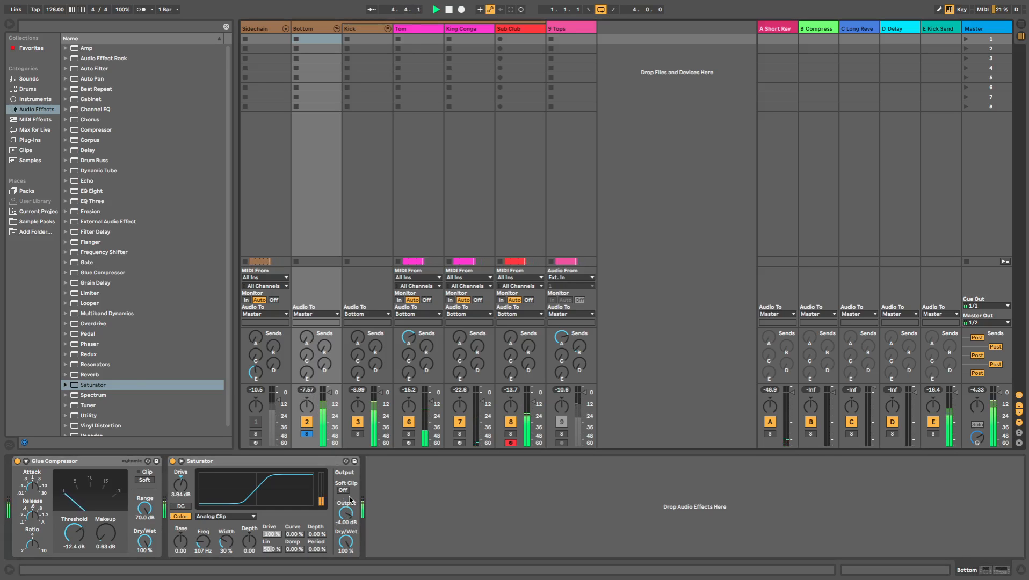
- Add an Overdrive after the Bottom group's Saturator with its filter at 368 Hz and dry/wet at 3 %
key(space)
scroll(133, 376, down, 1)
click(132, 377)
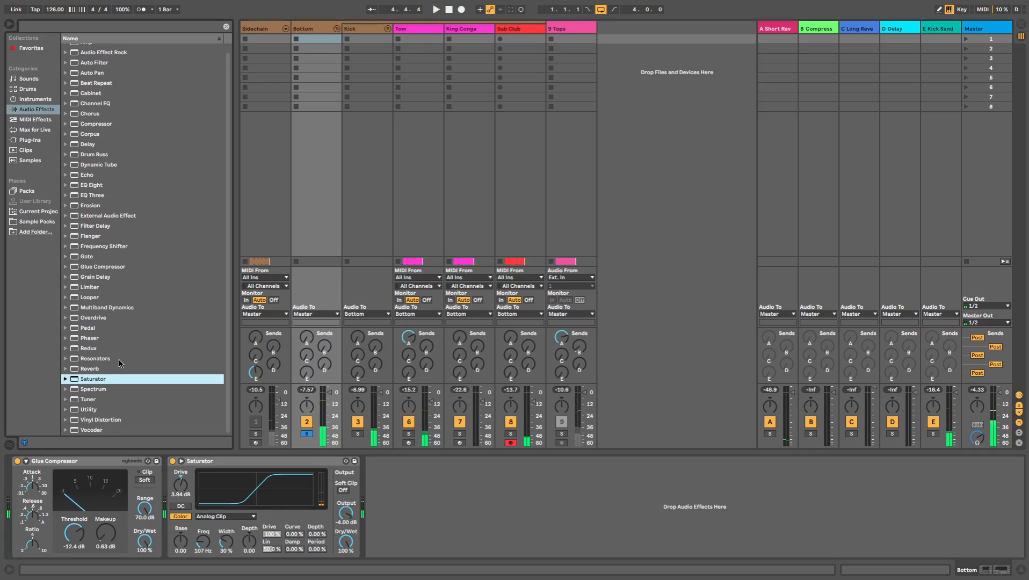
scroll(90, 319, up, 1)
click(90, 322)
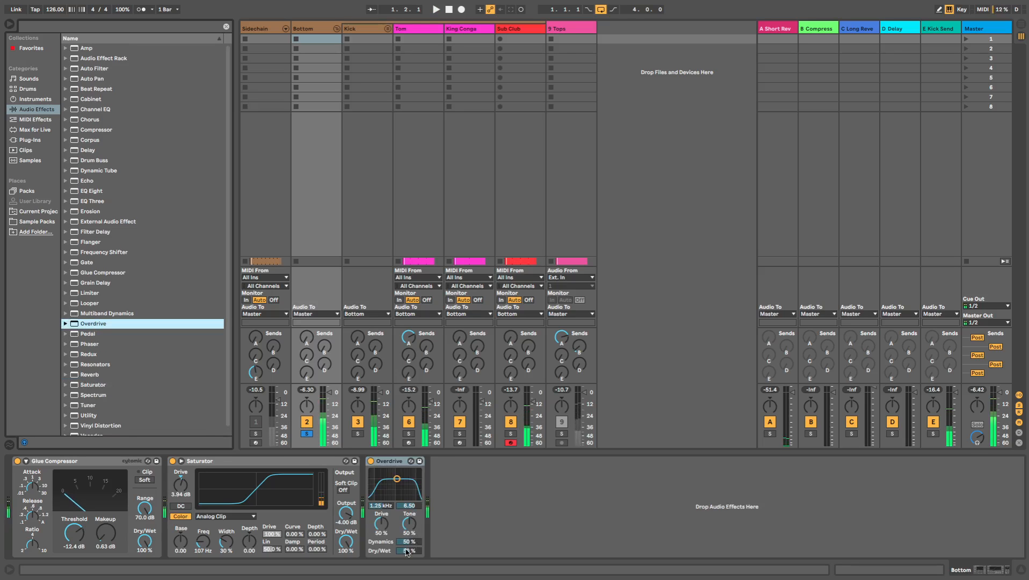
drag(397, 479, 387, 479)
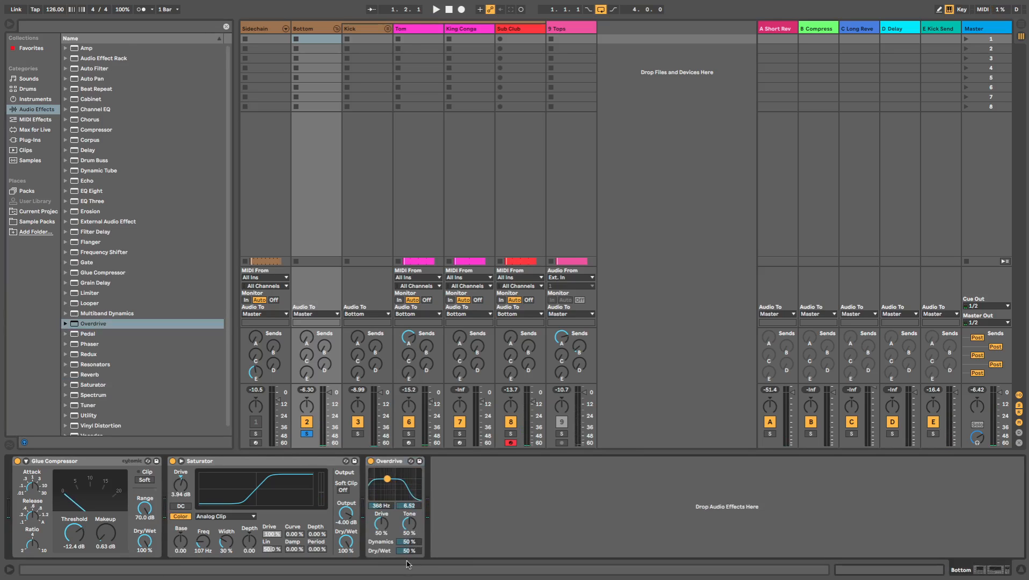
drag(409, 552, 409, 553)
- Play the loop and compare the Bottom group's peak level with the Overdrive enabled and bypassed
key(space)
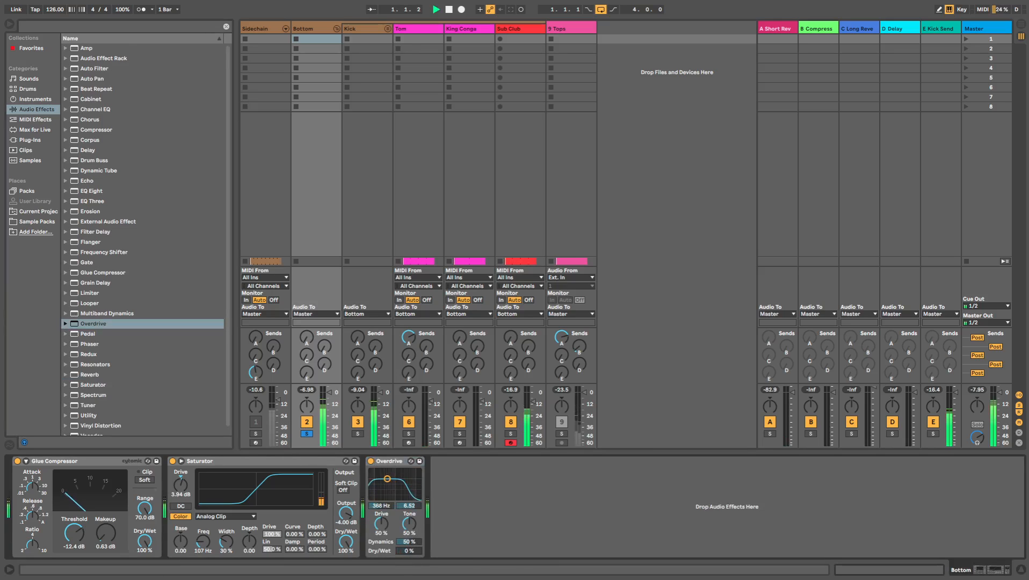
click(307, 390)
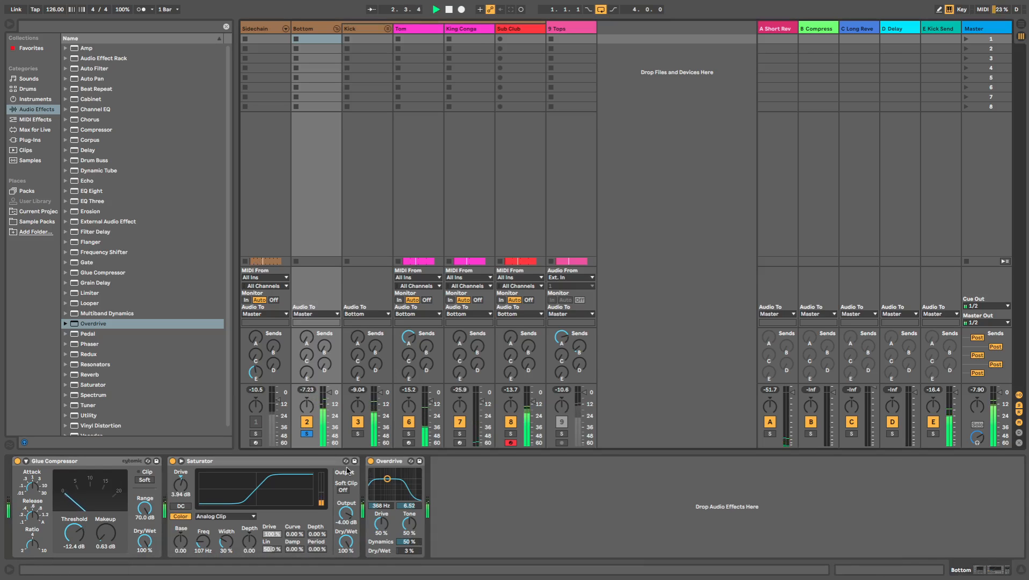
click(371, 461)
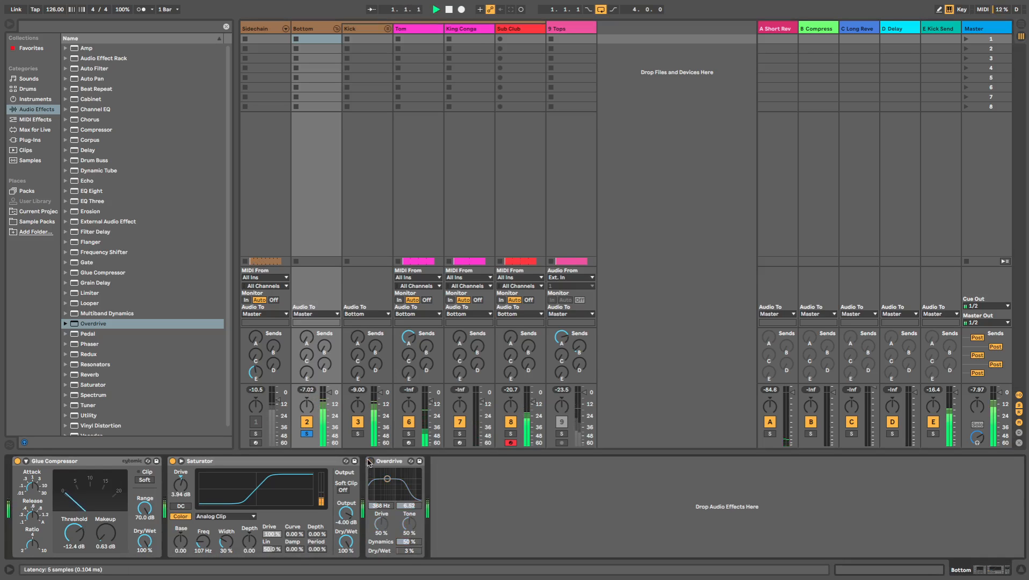
click(308, 390)
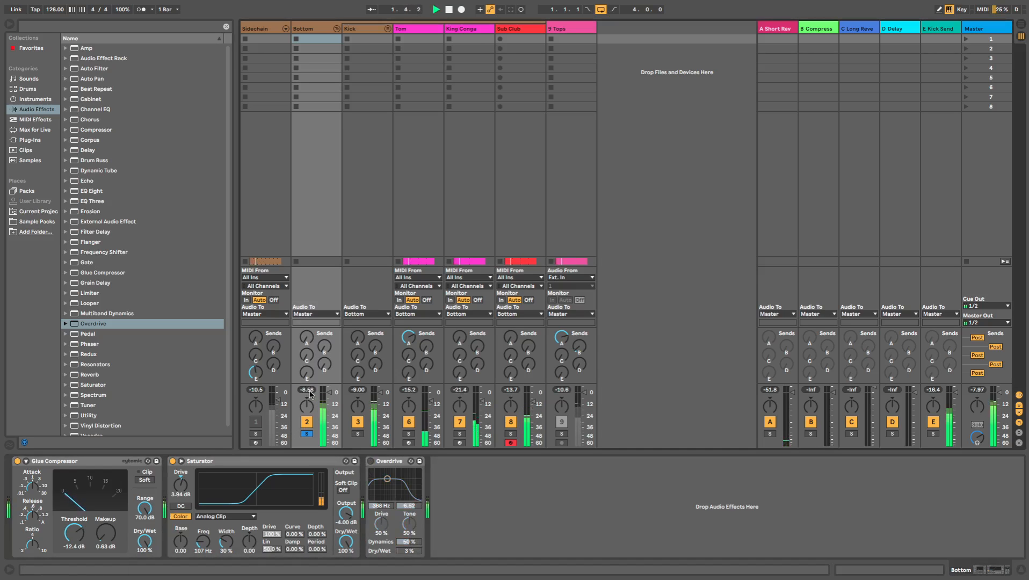
click(371, 461)
- Add a Utility after the Bottom group's Overdrive and set its output gain to -0.56 dB
scroll(138, 400, down, 2)
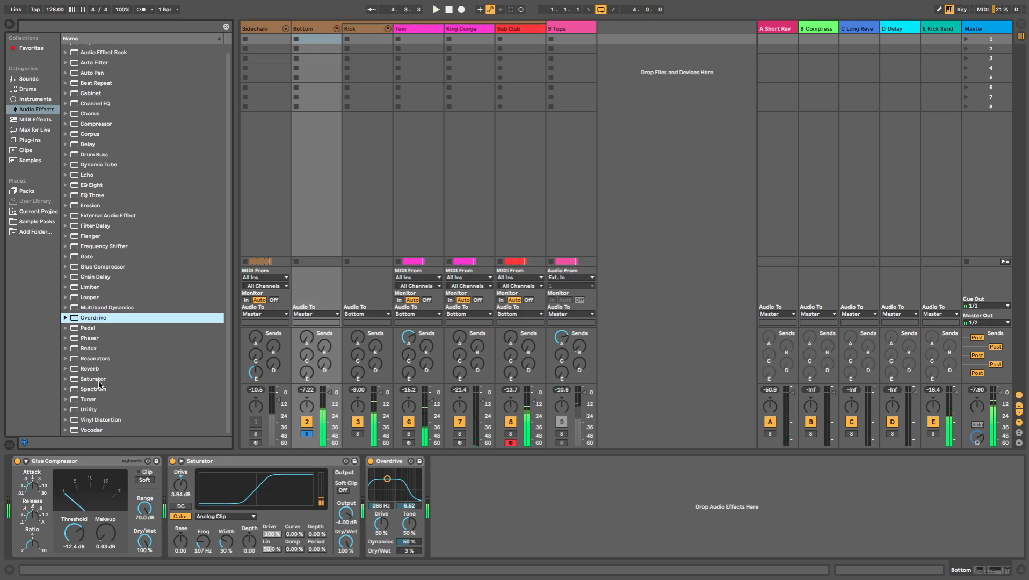
double_click(95, 411)
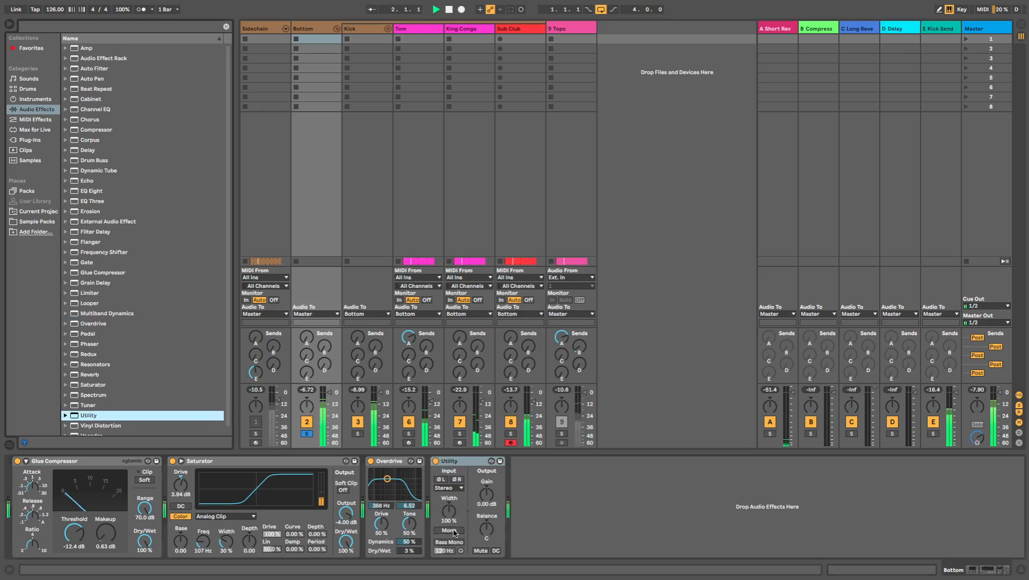
click(450, 531)
click(450, 531)
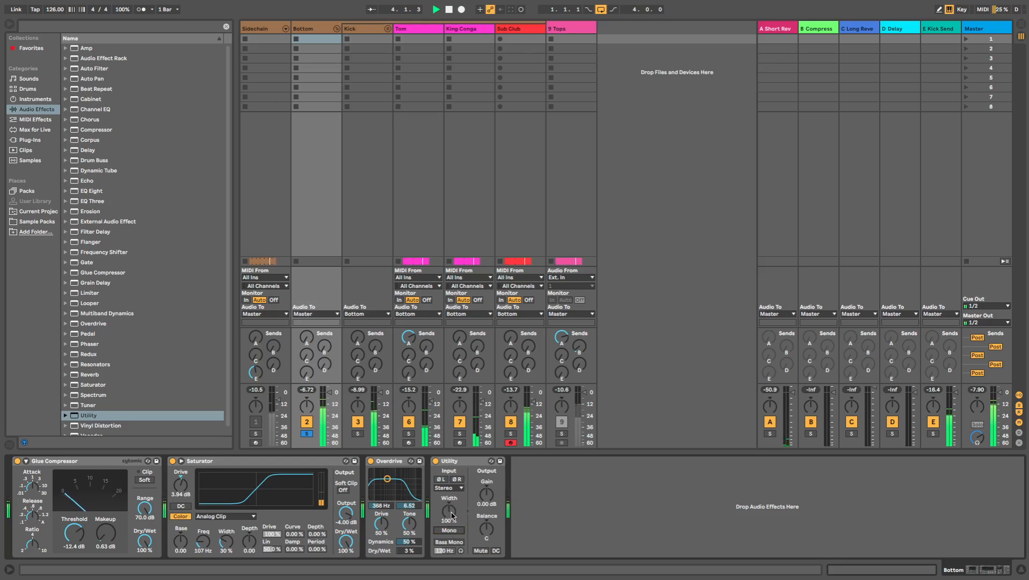
scroll(485, 499, down, 2)
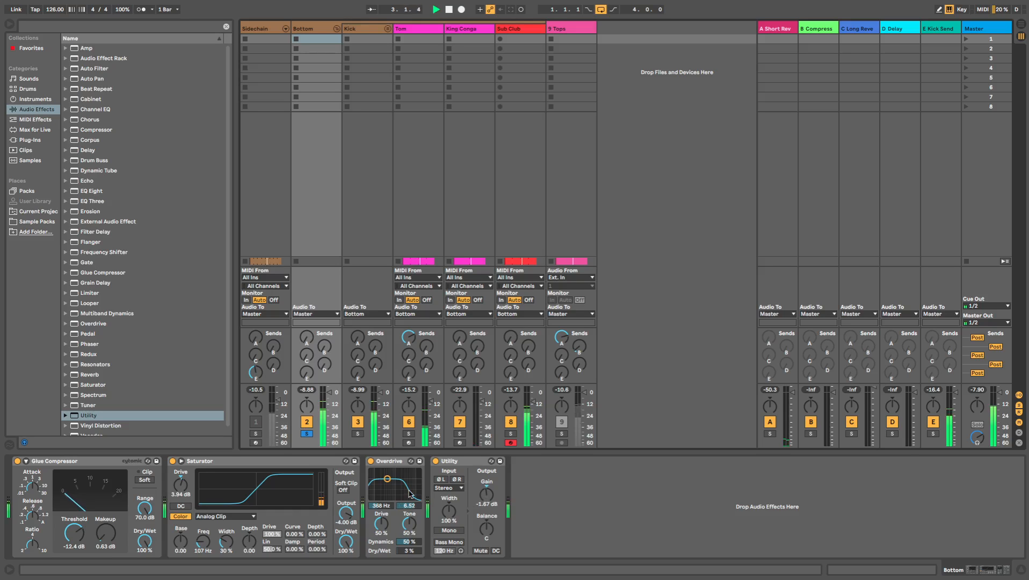
scroll(485, 498, up, 1)
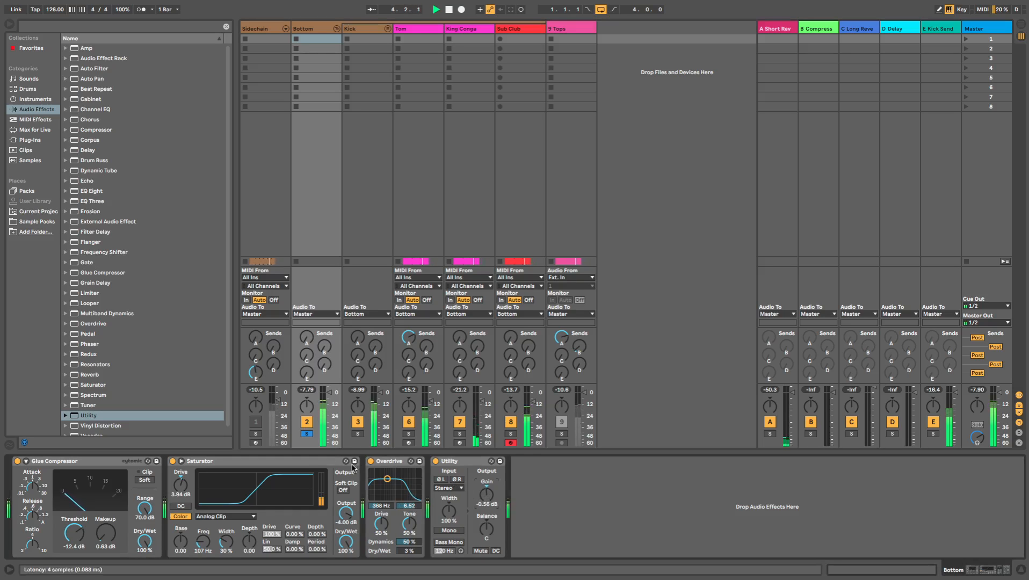
- Group the Bottom group's four effects into an Audio Effect Rack and compare the sound with the whole rack bypassed
click(453, 464)
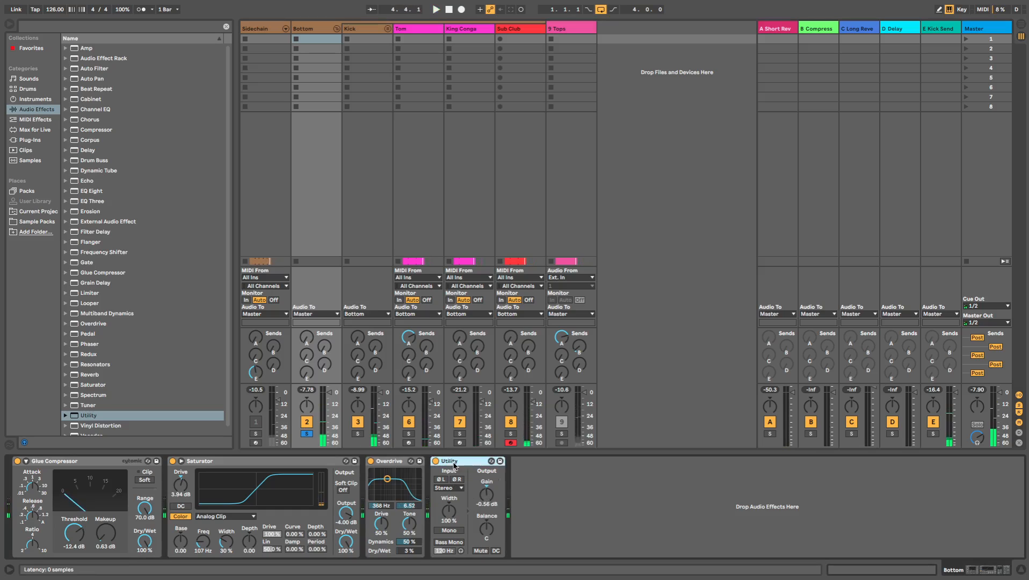
key(ctrl+a)
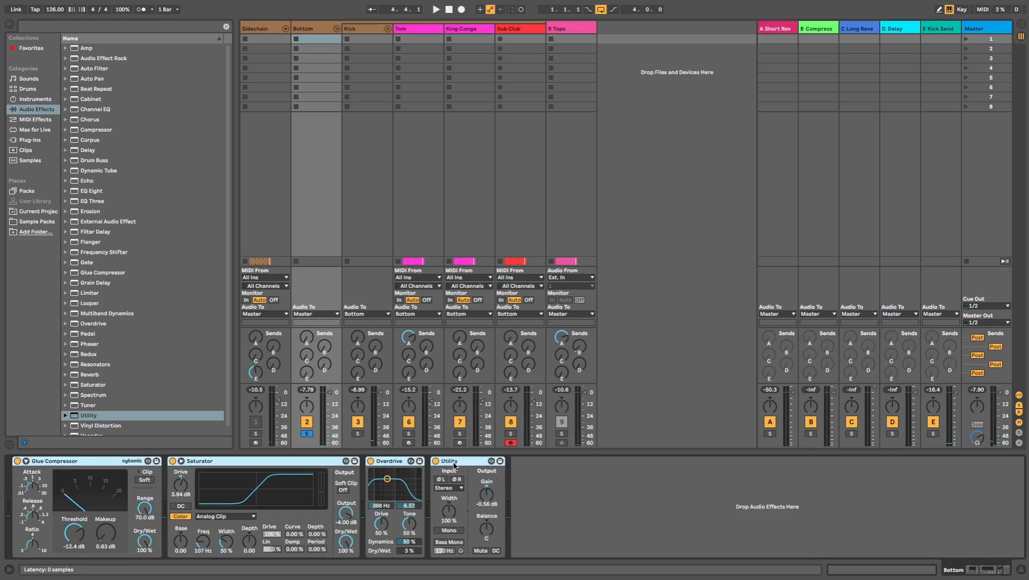
key(ctrl+g)
click(17, 460)
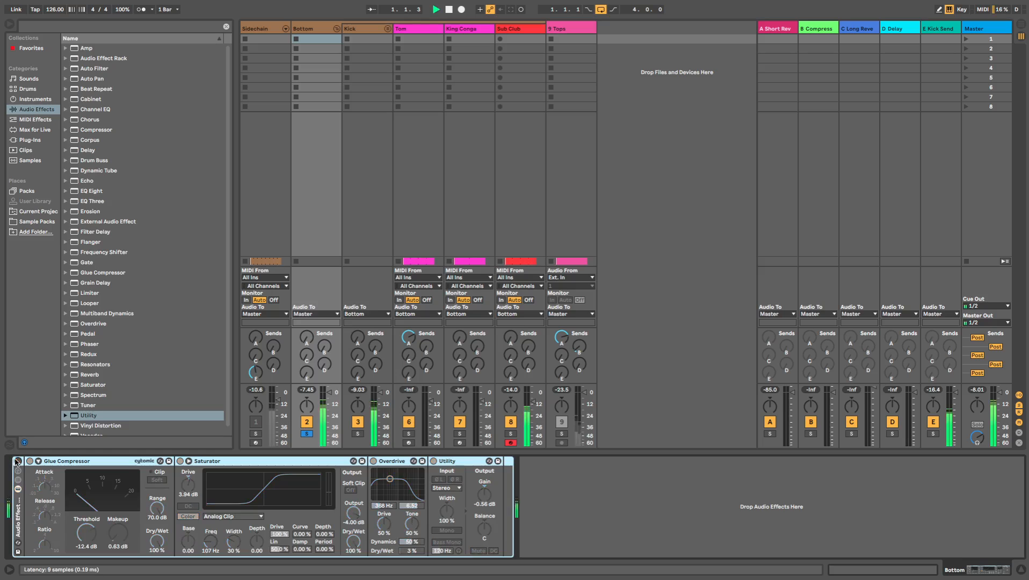
click(18, 461)
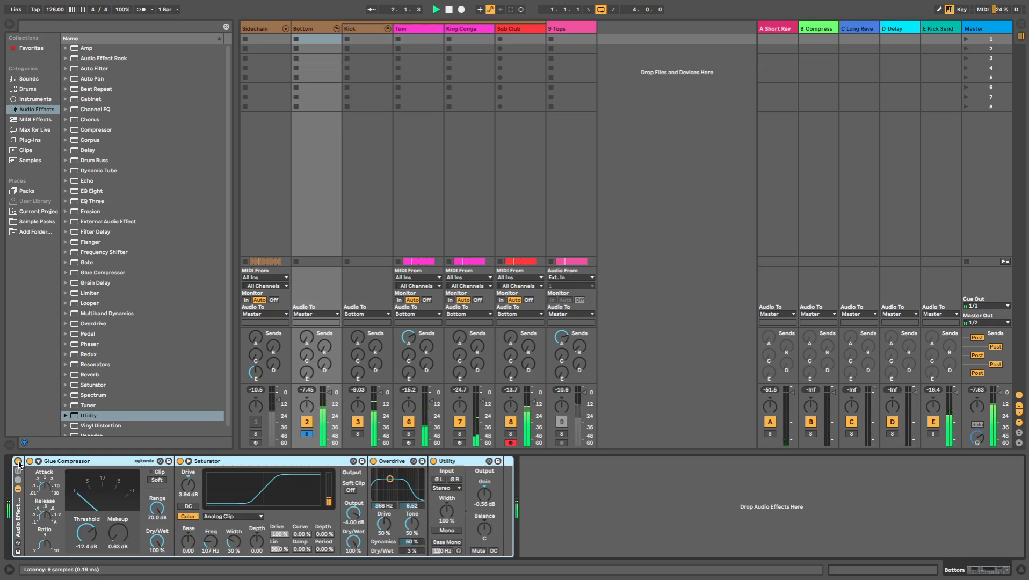
- Add an EQ Eight and place it at the end of the Bottom group's effect rack, after the Utility
click(125, 193)
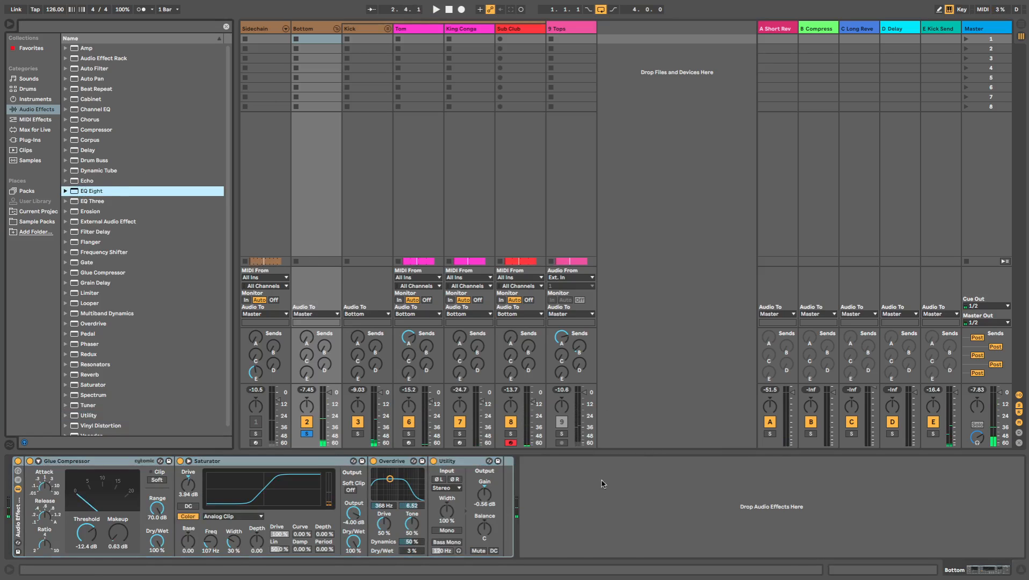
drag(125, 192, 601, 483)
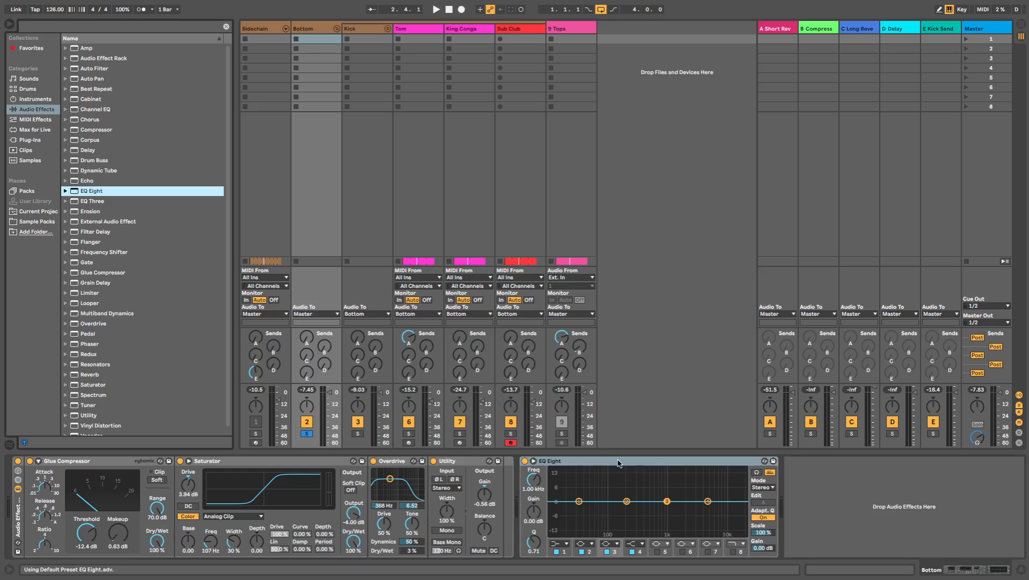
click(617, 464)
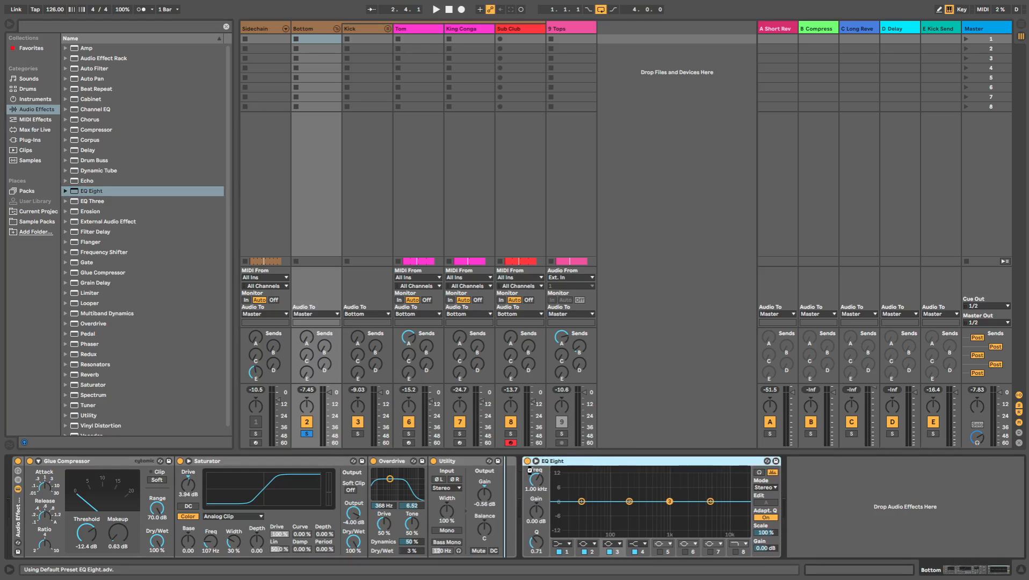
- During playback, shape the EQ Eight with a -2.85 dB dip at 186 Hz and a 2.11 dB high boost at 5.16 kHz
key(space)
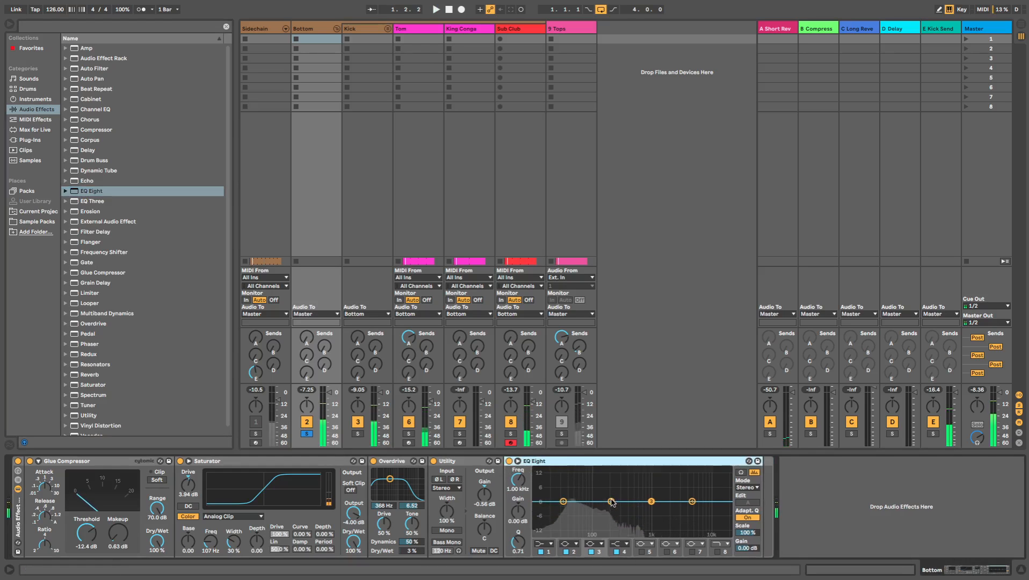
drag(611, 502, 611, 507)
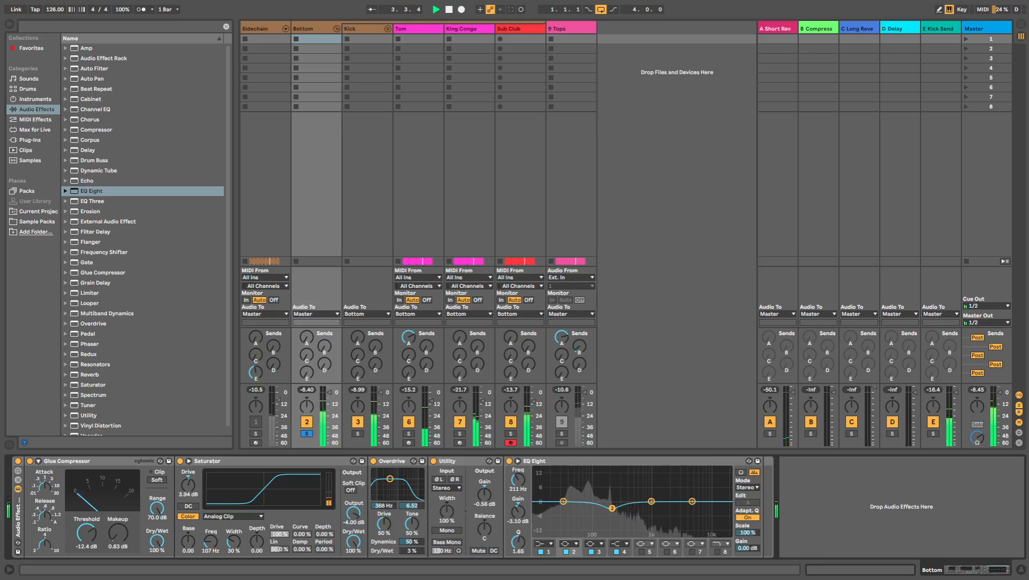
drag(611, 511, 606, 509)
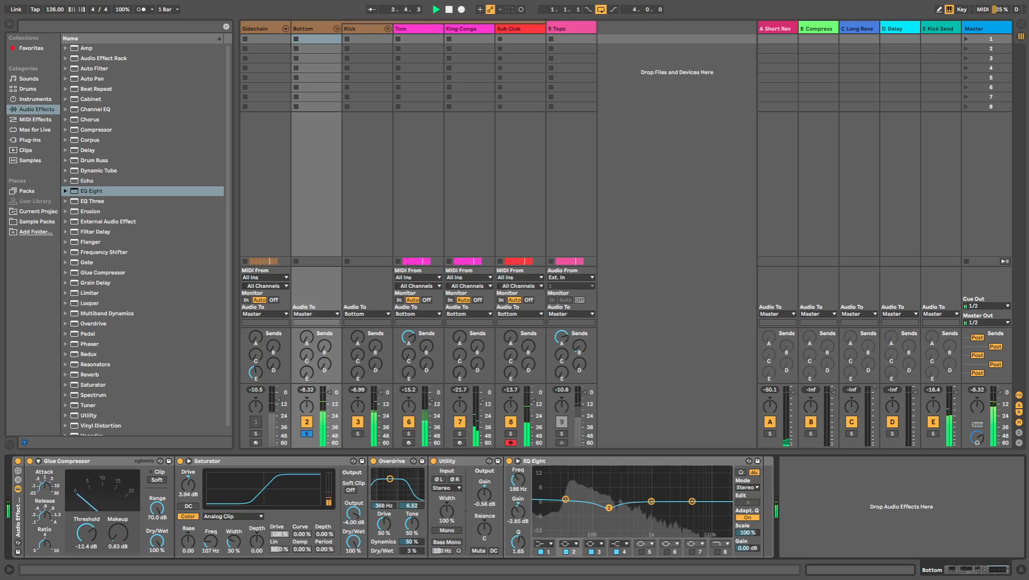
click(692, 501)
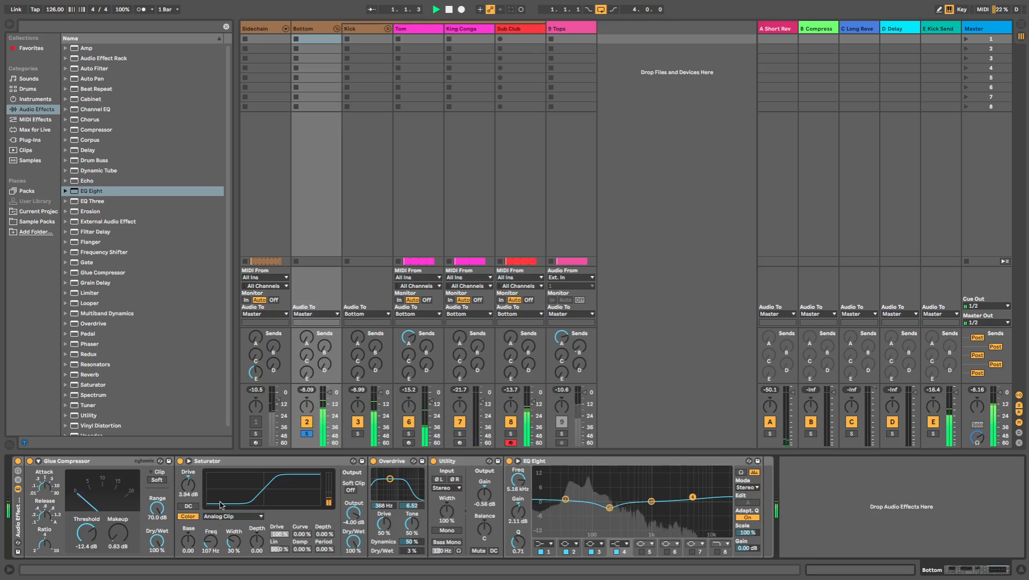
- Lower the Saturator's frequency to 87.5 Hz and unsolo the Bottom group to hear it with the tops
drag(209, 542, 209, 550)
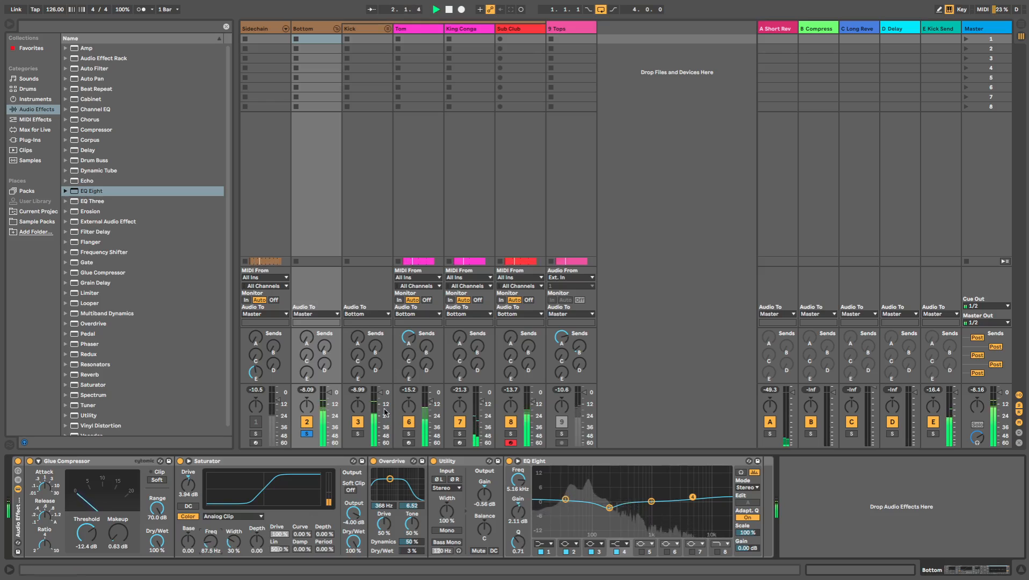
click(306, 433)
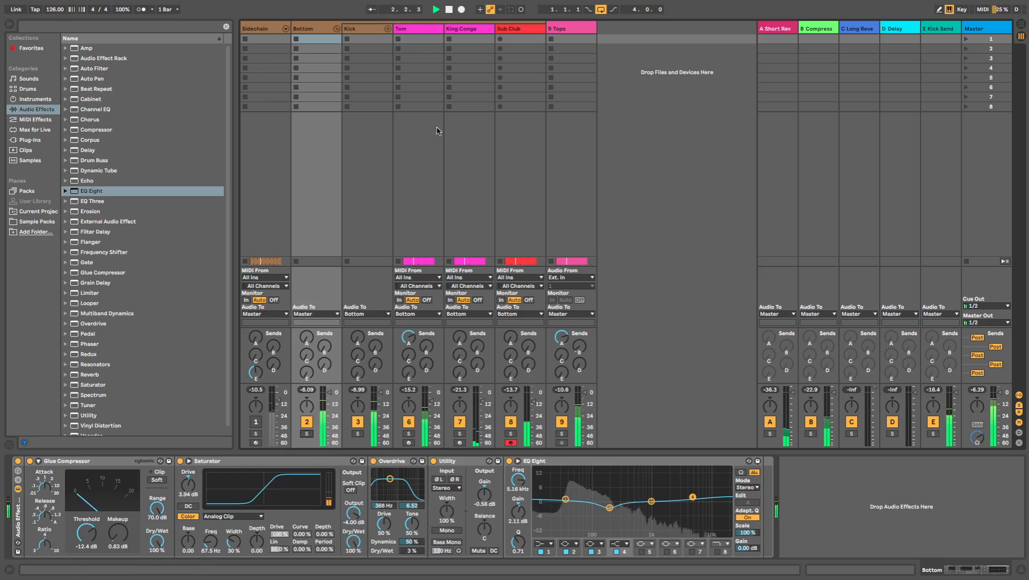
- Check the Sub Club's devices, and set the Bottom group's Overdrive dry/wet to 2 % from the Arrangement View
click(529, 32)
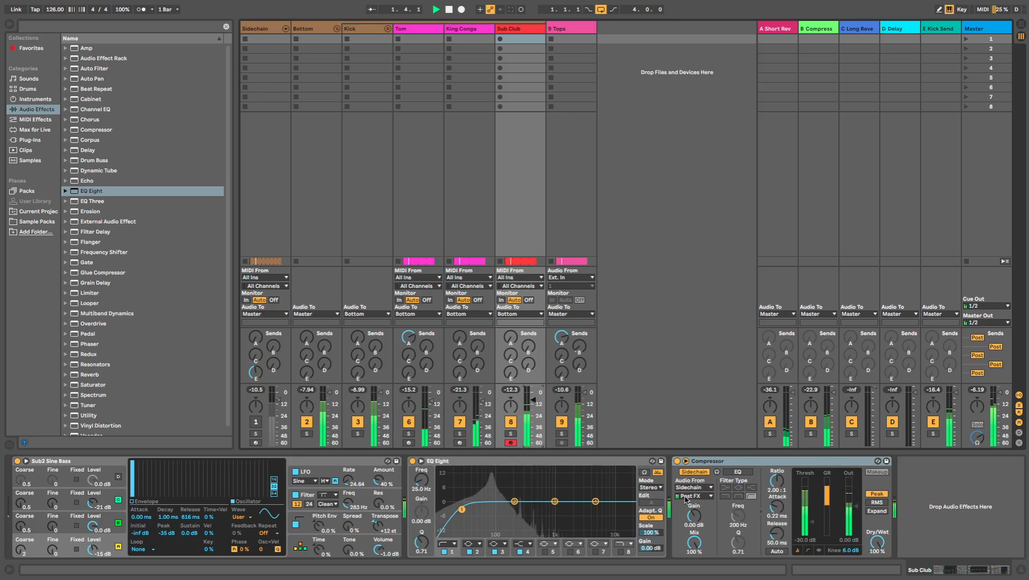
key(Tab)
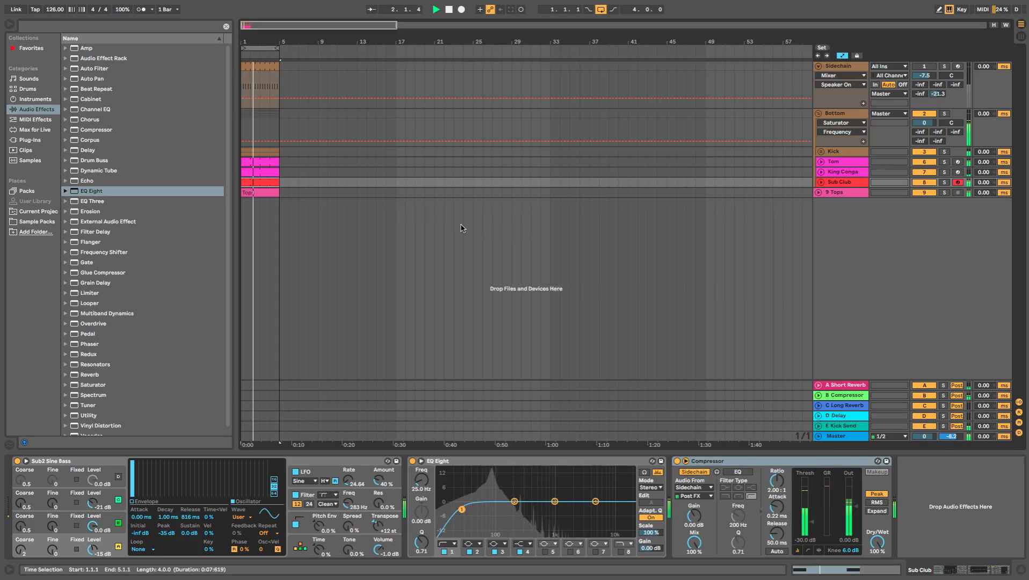
click(848, 114)
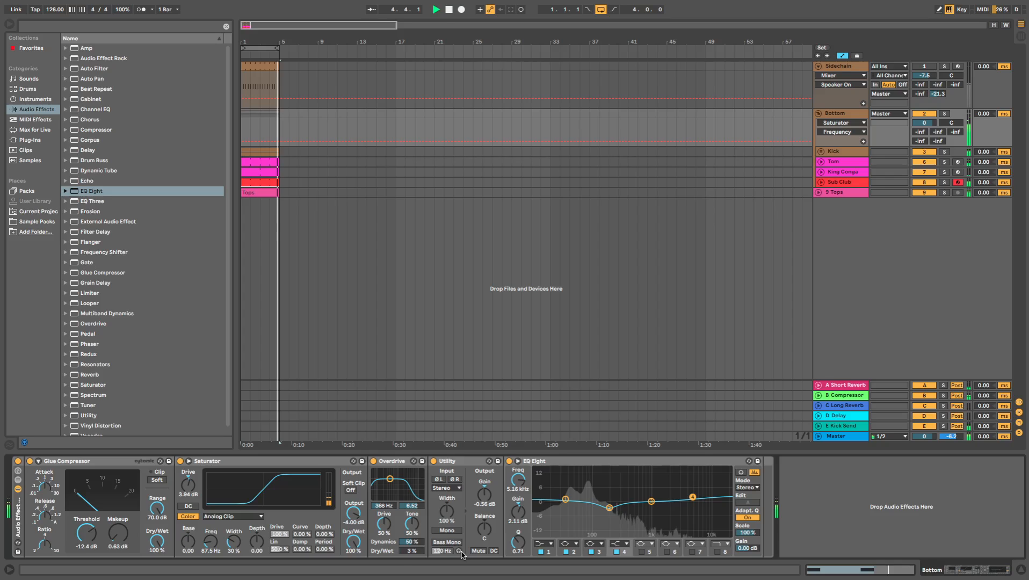
click(411, 551)
drag(412, 551, 403, 554)
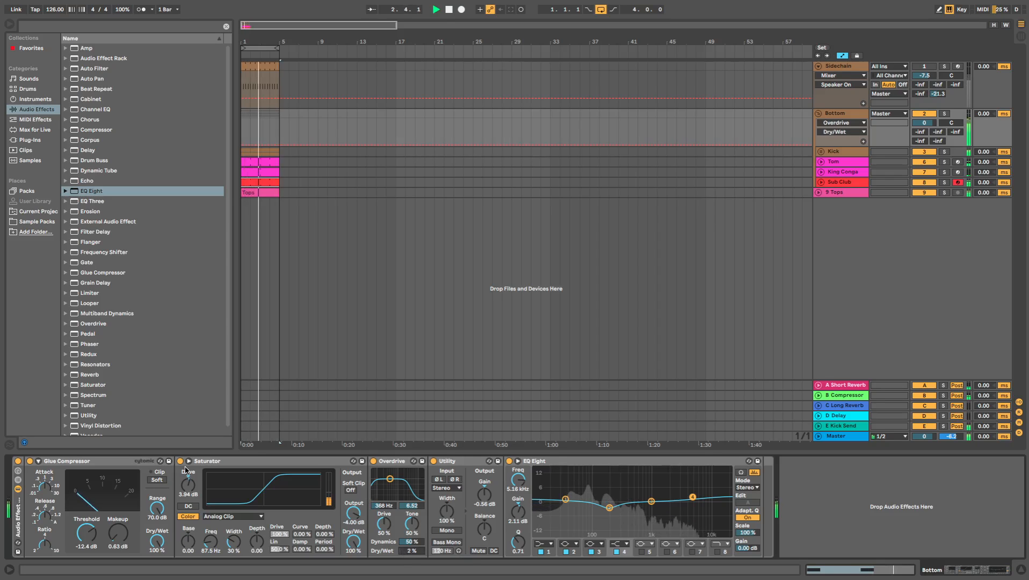
- Compare the mix with the Bottom group's effect rack bypassed, and turn on the Utility's Bass Mono at 120 Hz
click(18, 460)
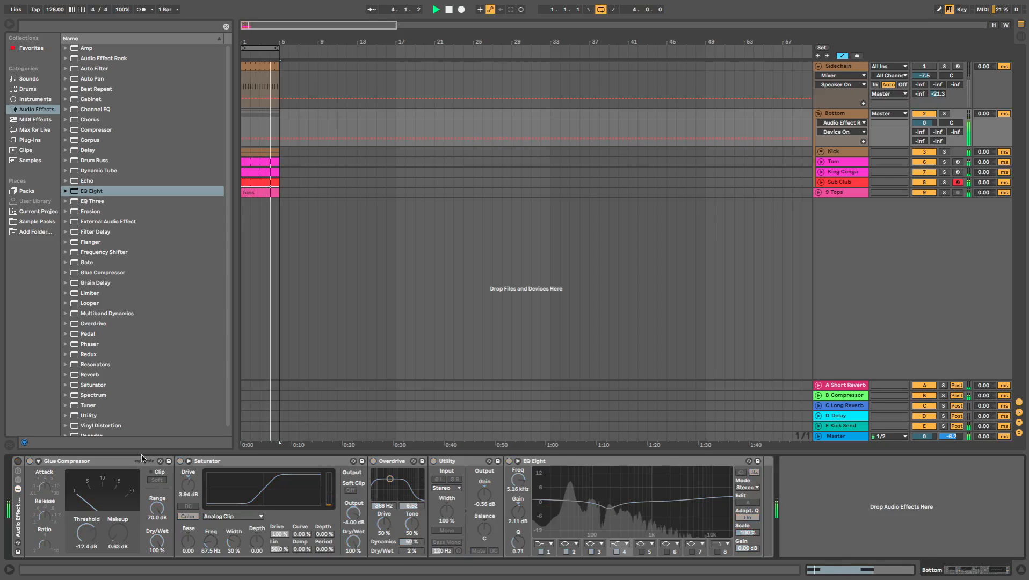
click(18, 461)
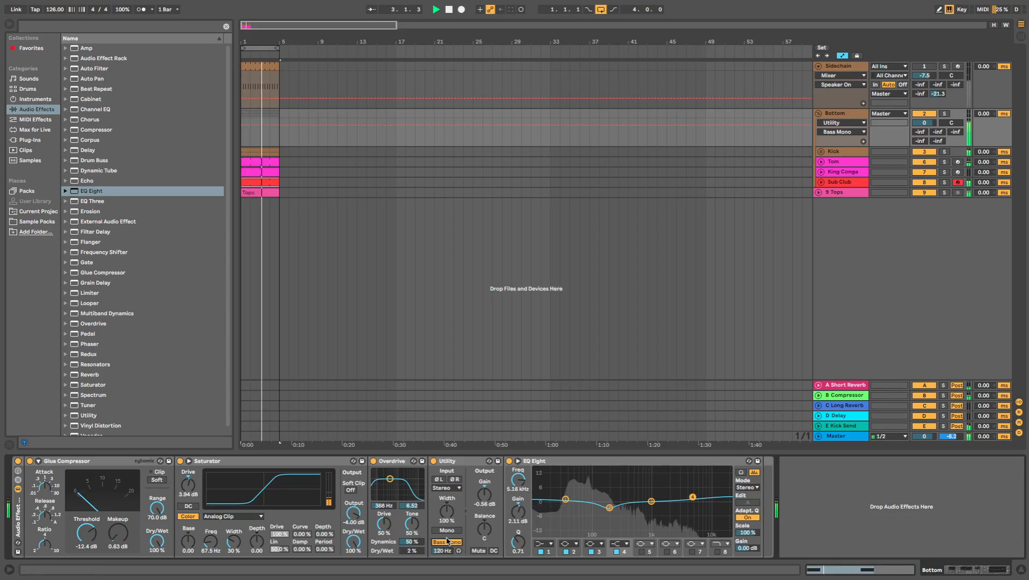
click(446, 542)
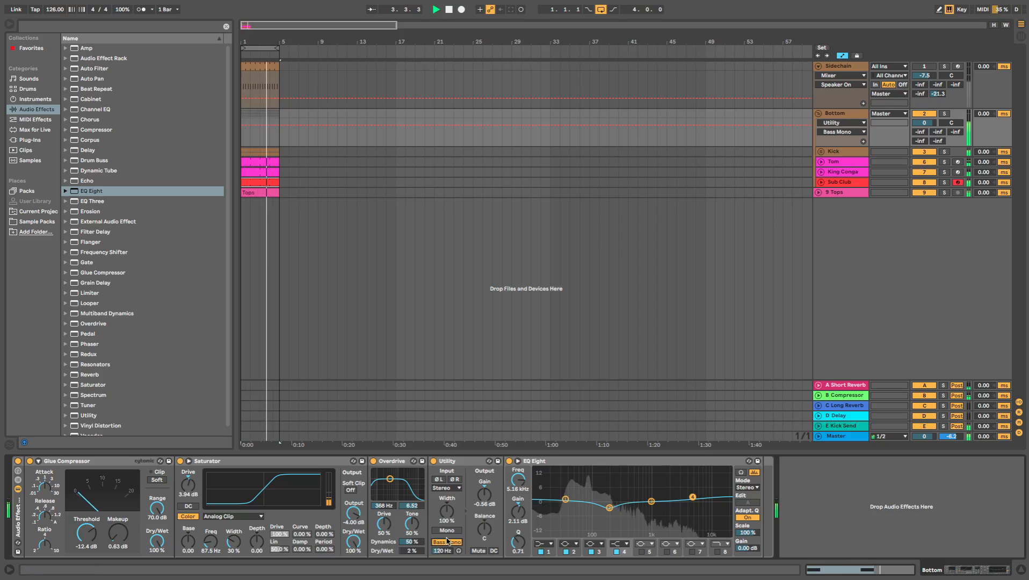
key(space)
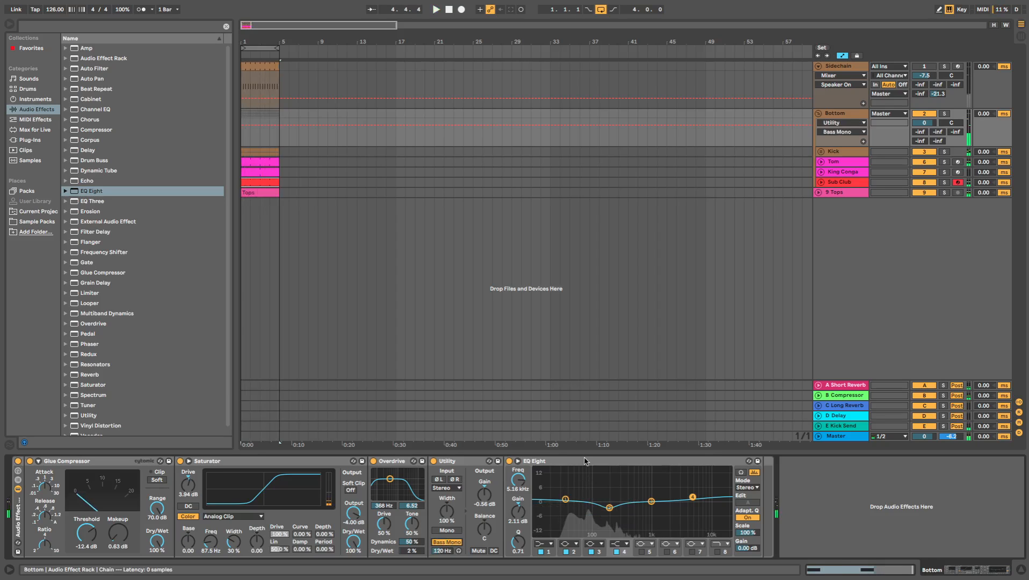
- Review the device chains of the Tom, King Conga, Sub Club and Bottom tracks in the Session View
key(Tab)
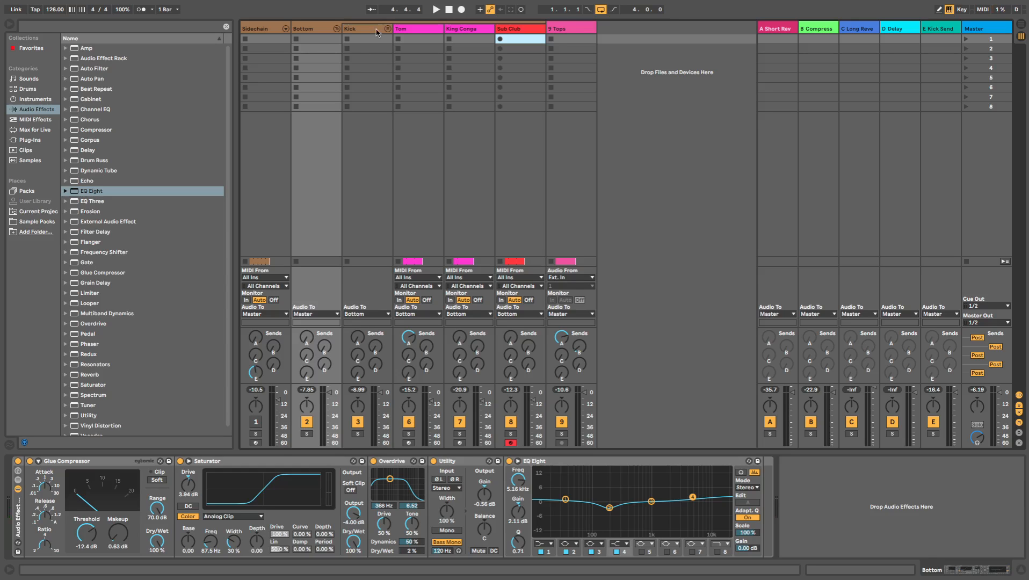
click(434, 31)
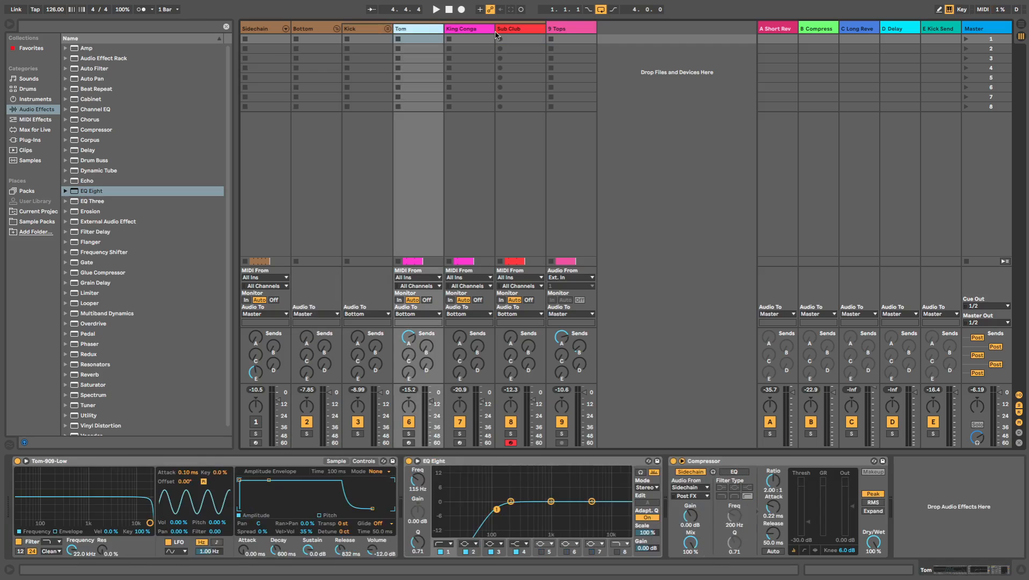
click(493, 32)
click(497, 32)
click(421, 30)
click(457, 32)
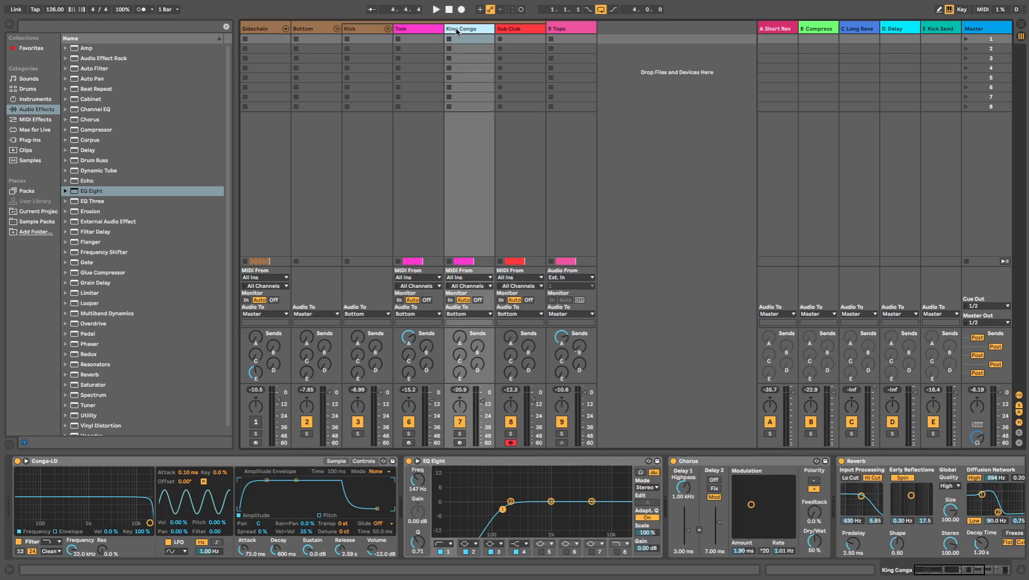
click(513, 30)
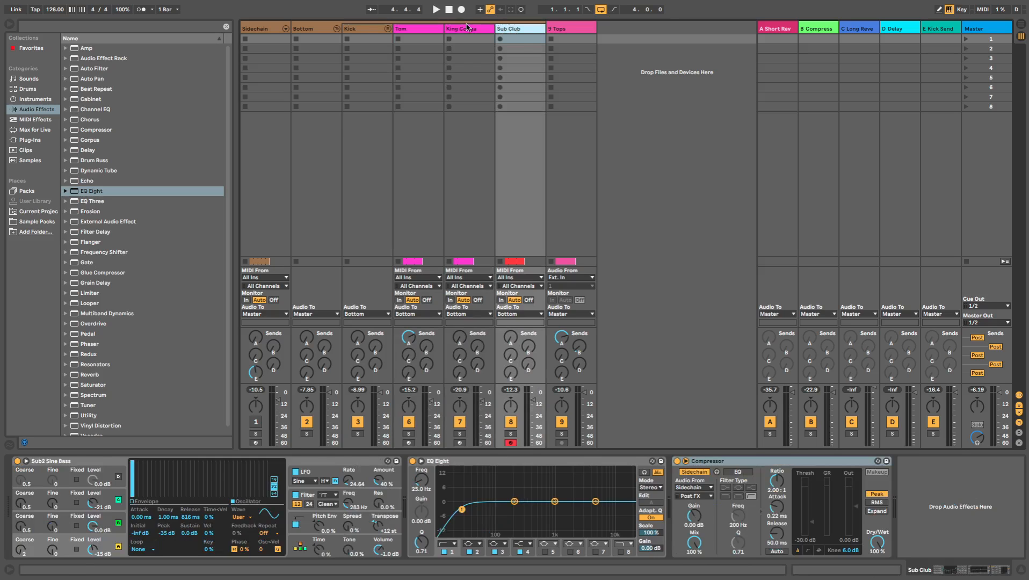
key(Left)
key(Left)
click(518, 31)
click(417, 32)
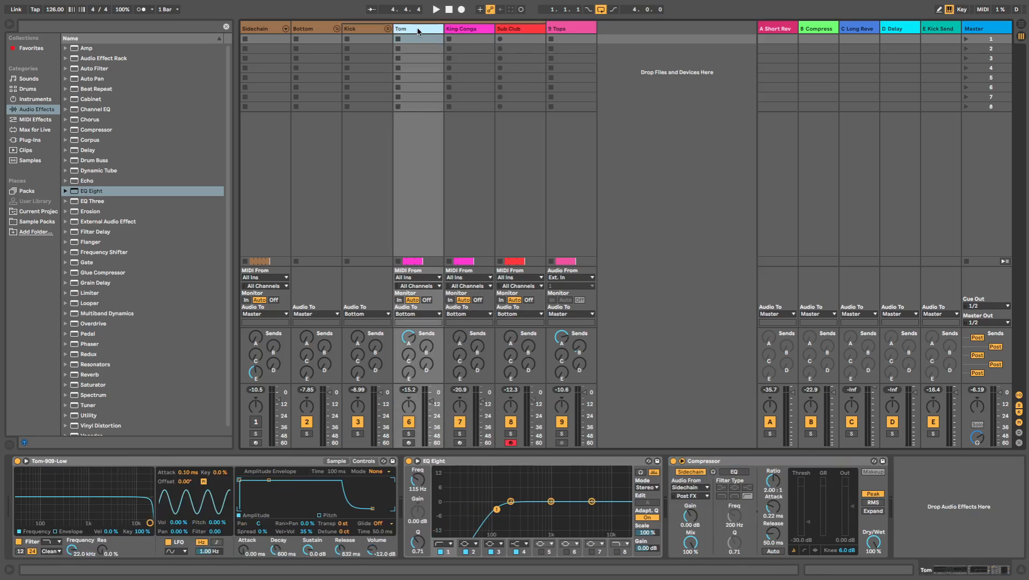
click(304, 30)
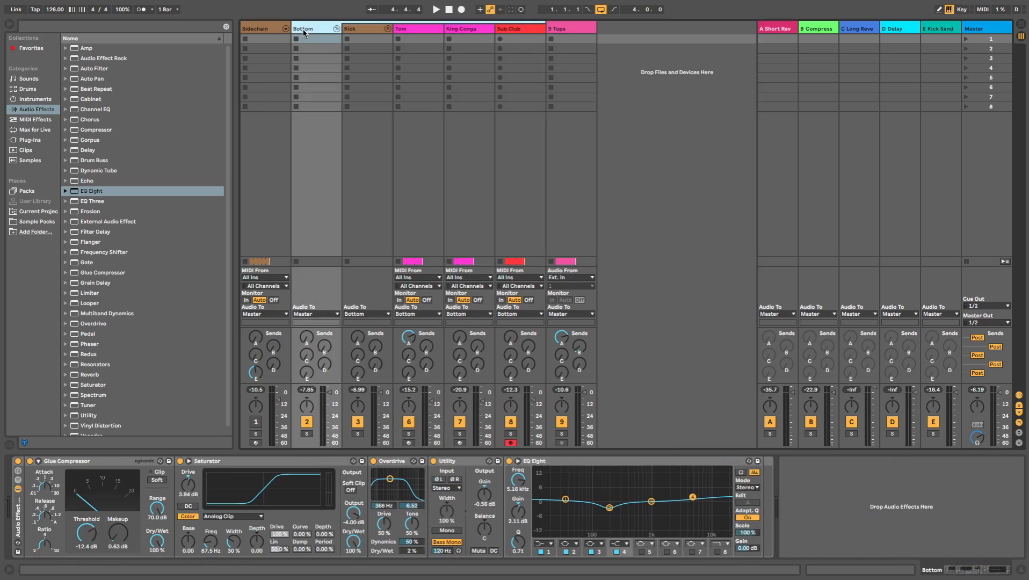